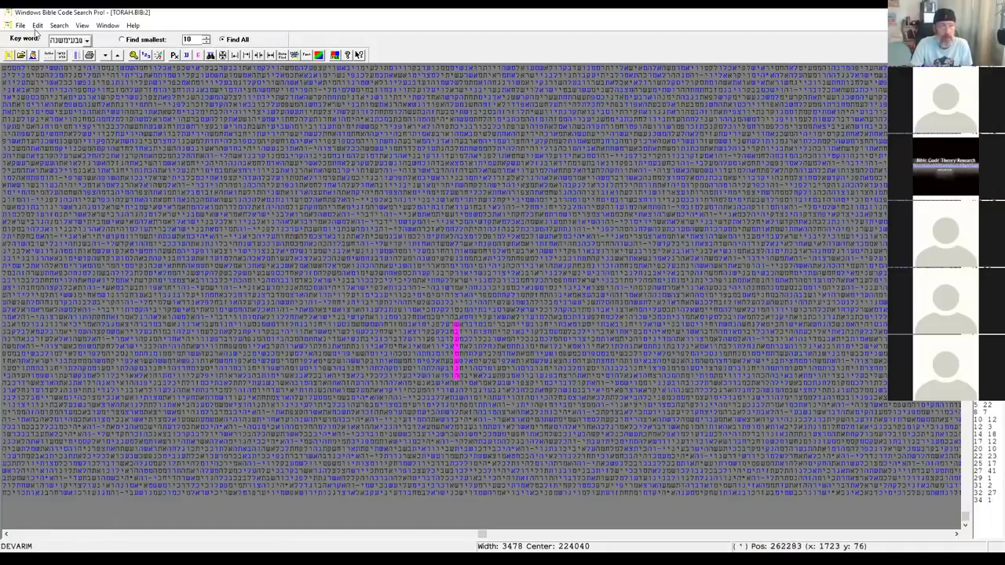
# Pick a saved keyword, scan the whole Torah text for it, and shift the grid one column.
pyautogui.click(87, 40)
pyautogui.scroll(-8, 88, 74)
pyautogui.scroll(-4, 88, 74)
pyautogui.press('Return')
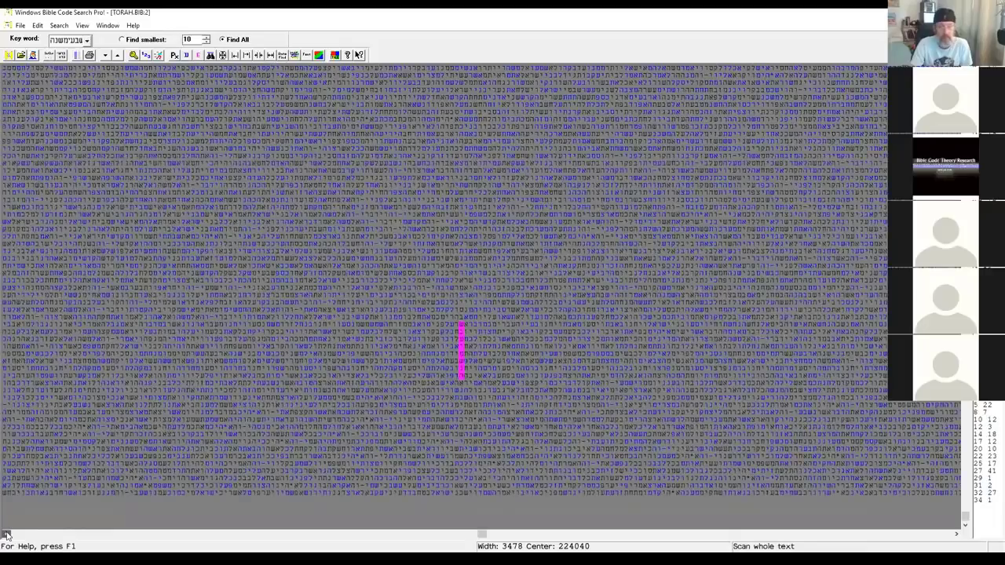
pyautogui.click(6, 535)
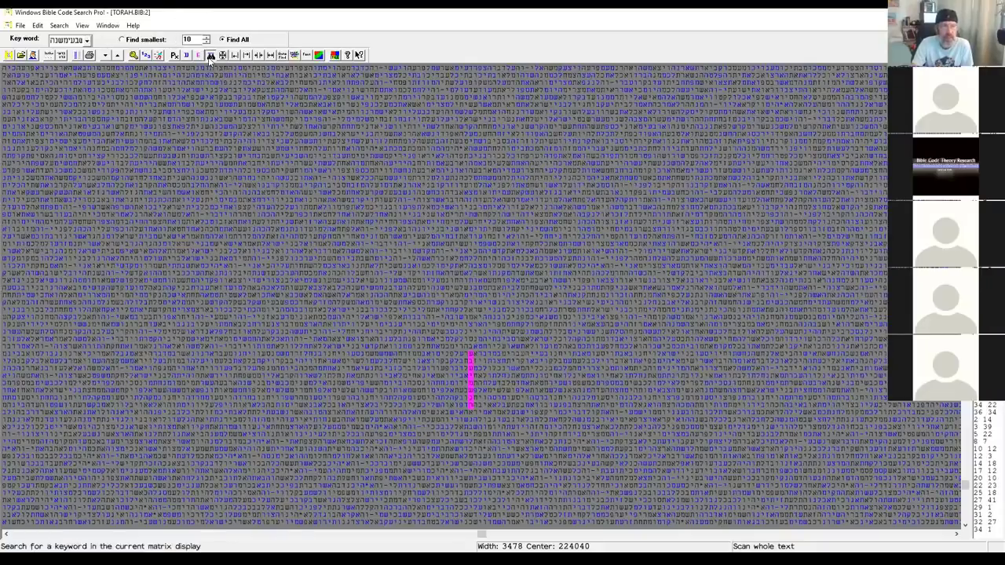
# Spell אחריתהימים on the Virtual Keyboard and confirm it as the search keyword.
pyautogui.click(211, 56)
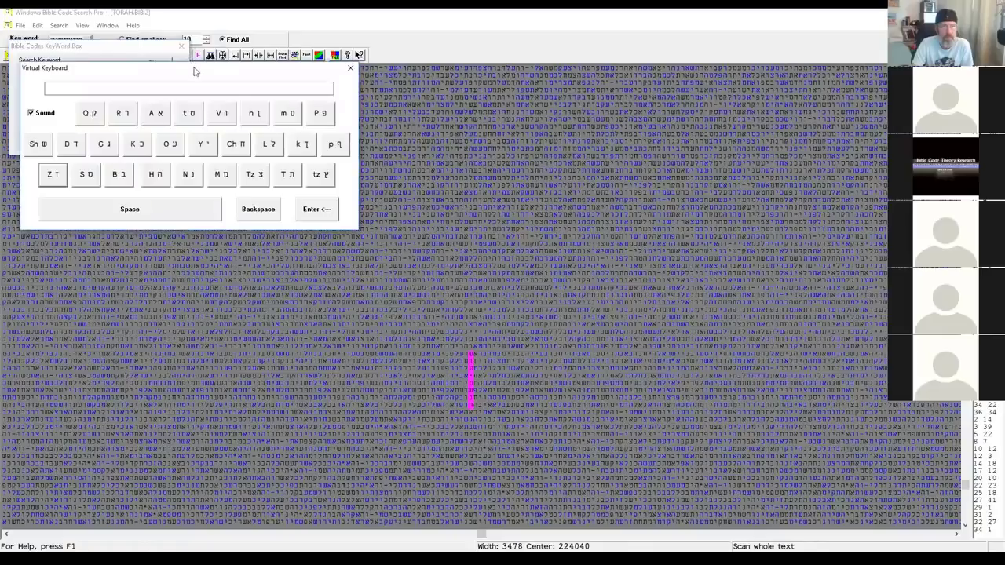
pyautogui.click(418, 145)
pyautogui.click(489, 180)
pyautogui.click(388, 146)
pyautogui.click(467, 179)
pyautogui.click(548, 207)
pyautogui.click(419, 206)
pyautogui.click(468, 179)
pyautogui.click(486, 206)
pyautogui.click(468, 179)
pyautogui.click(485, 205)
pyautogui.click(579, 243)
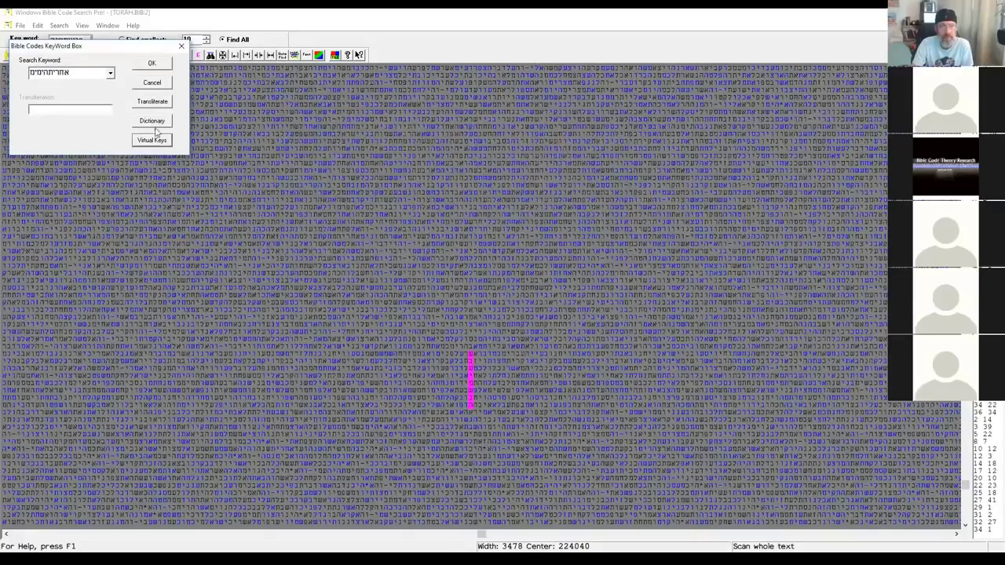
pyautogui.click(152, 65)
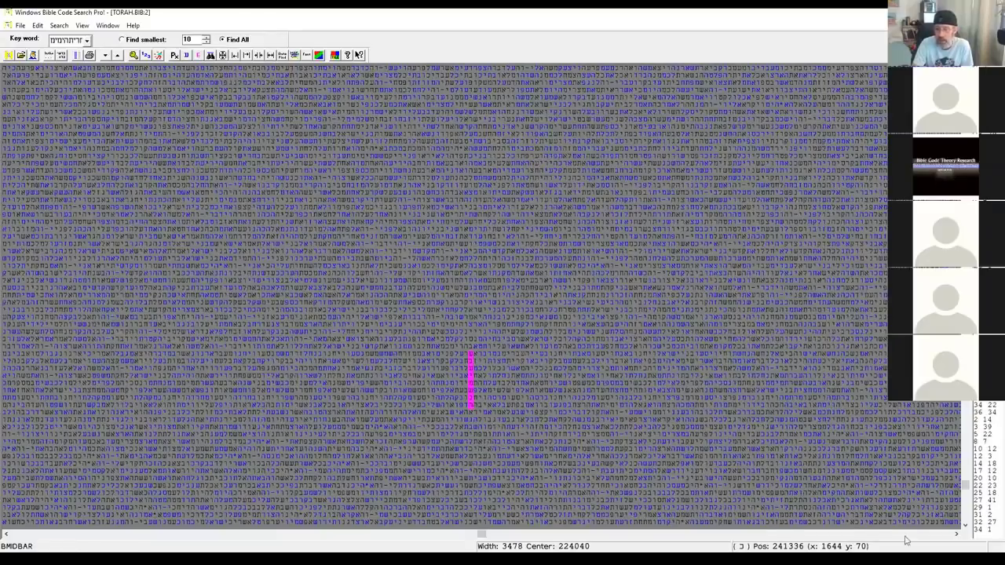
# Shift the matrix sideways until the pink אחריתהימים match near letter 300406 in Devarim shows.
pyautogui.click(956, 534)
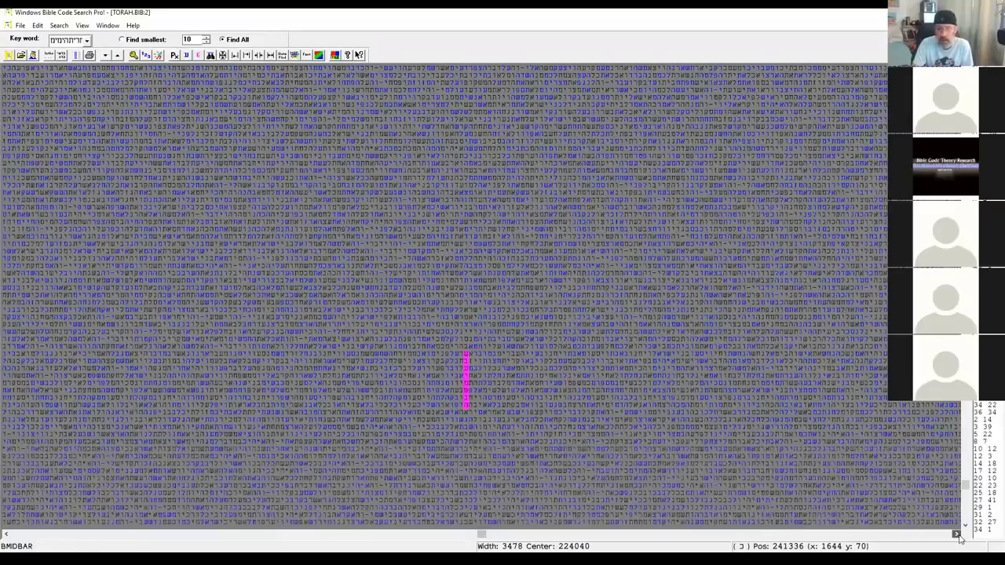
pyautogui.click(956, 534)
pyautogui.moveTo(482, 535); pyautogui.dragTo(505, 536)
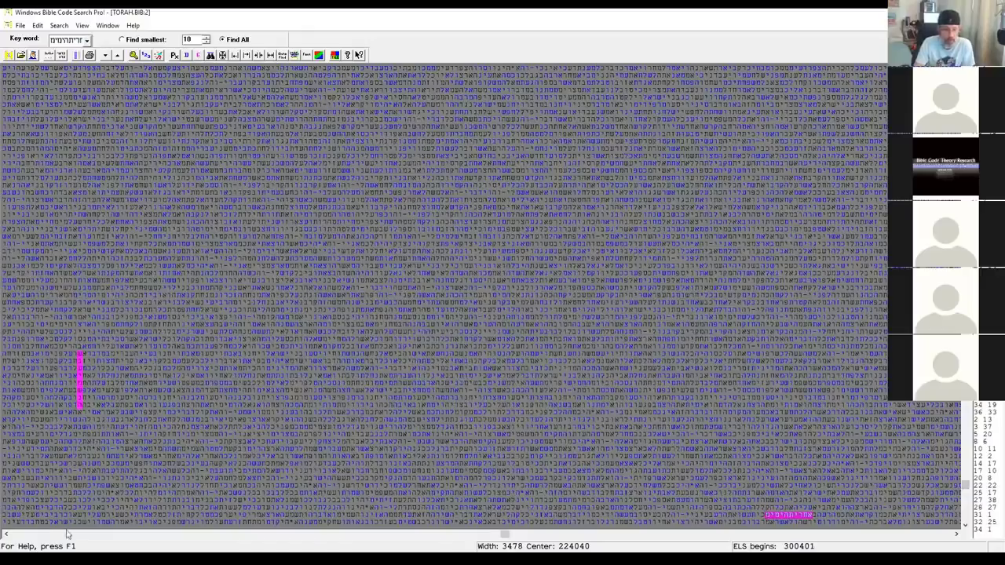
pyautogui.click(6, 534)
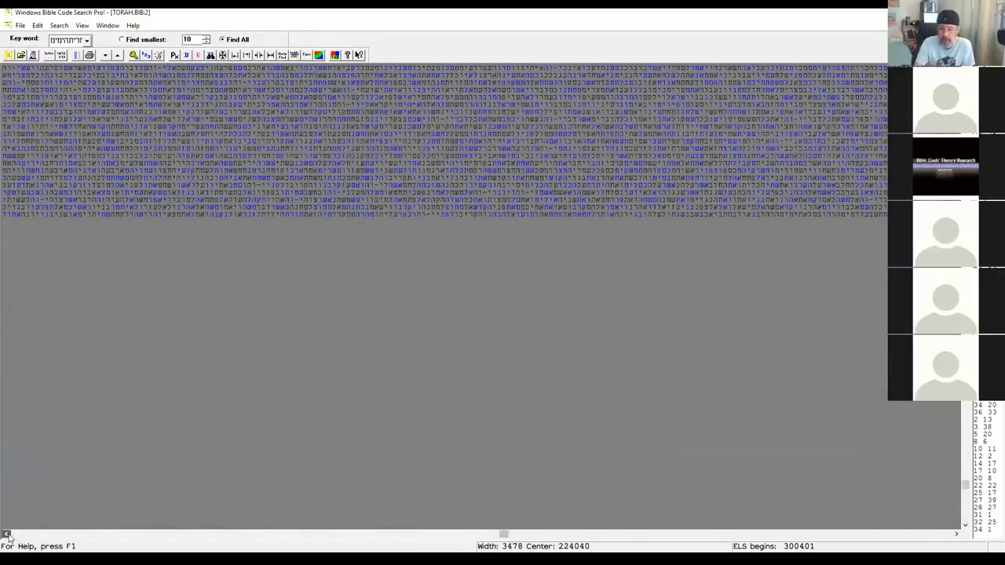
pyautogui.click(6, 535)
pyautogui.click(6, 535)
pyautogui.click(6, 534)
pyautogui.click(7, 535)
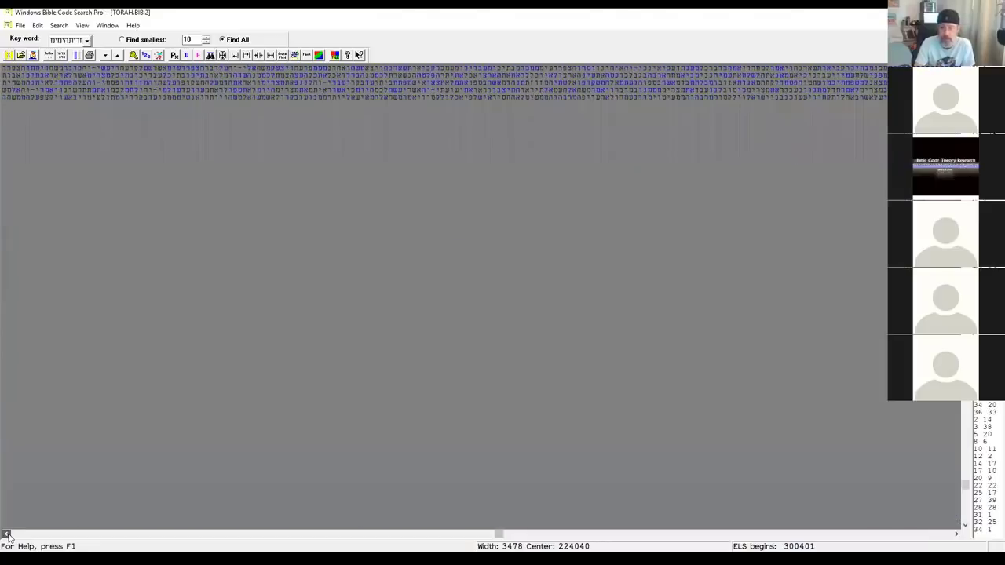
pyautogui.click(6, 534)
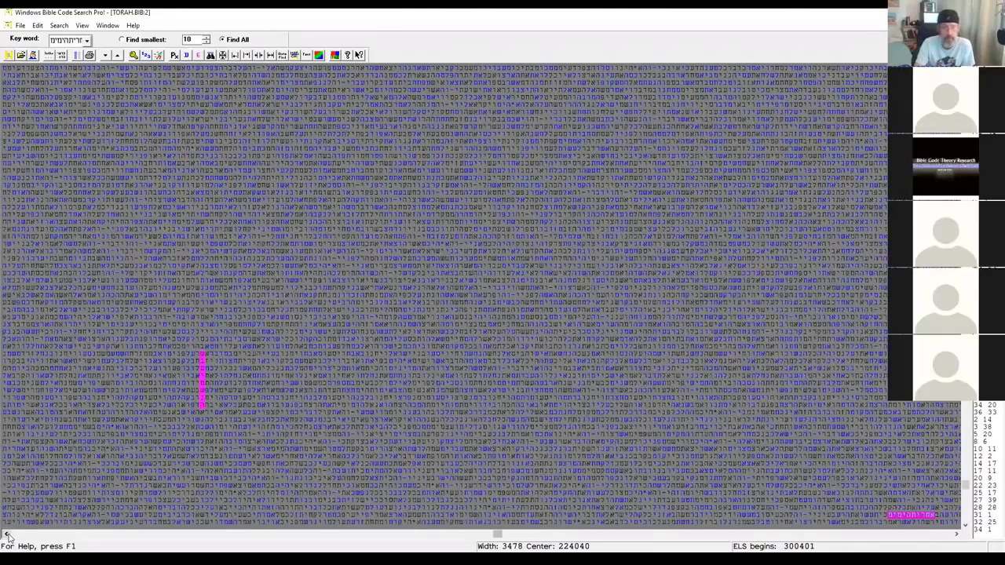
pyautogui.click(6, 535)
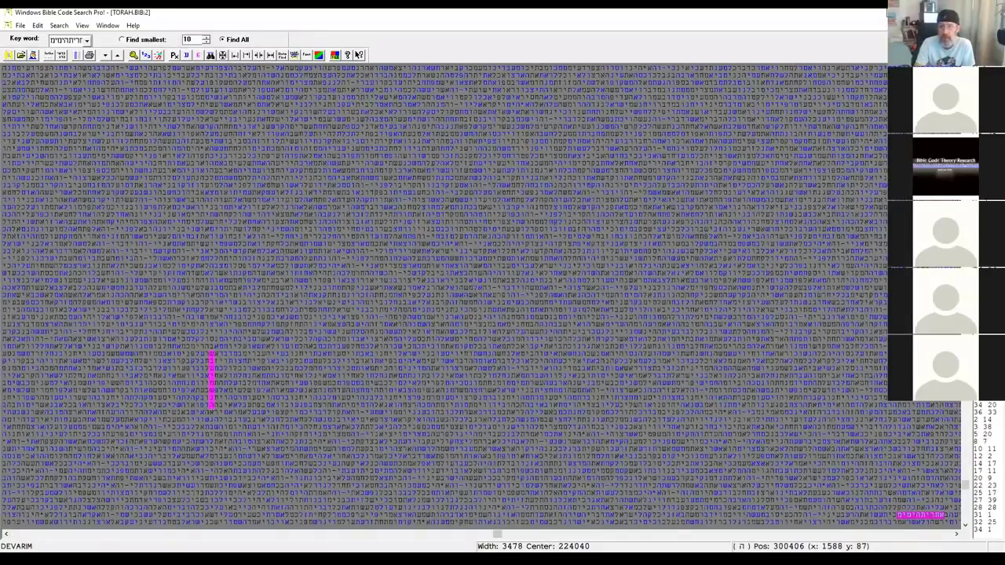
# Jump the Hebrew text to the אחרית הימים verse and tile the English, Hebrew and matrix windows.
pyautogui.hotkey('ctrl', 'F5')
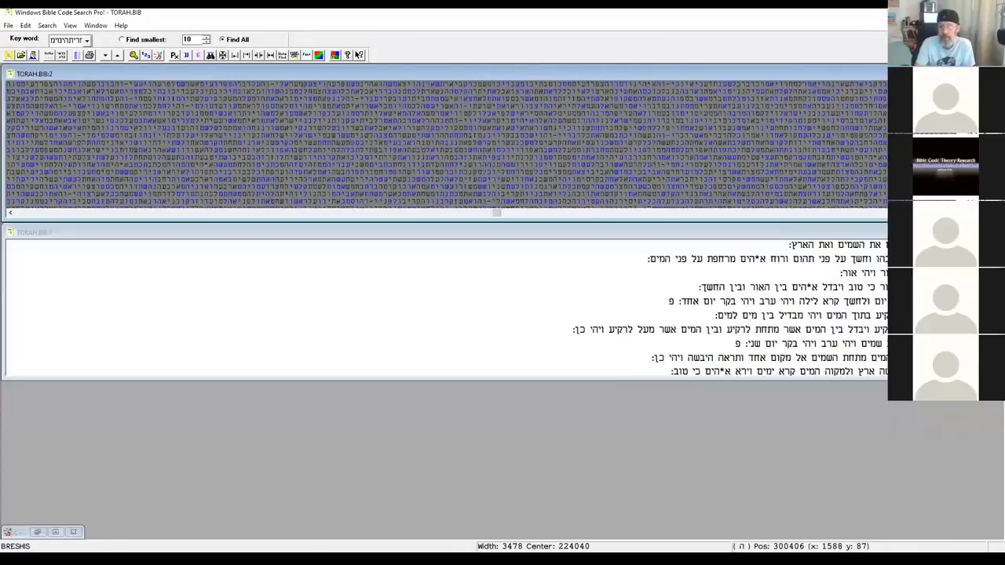
pyautogui.scroll(-10, 448, 146)
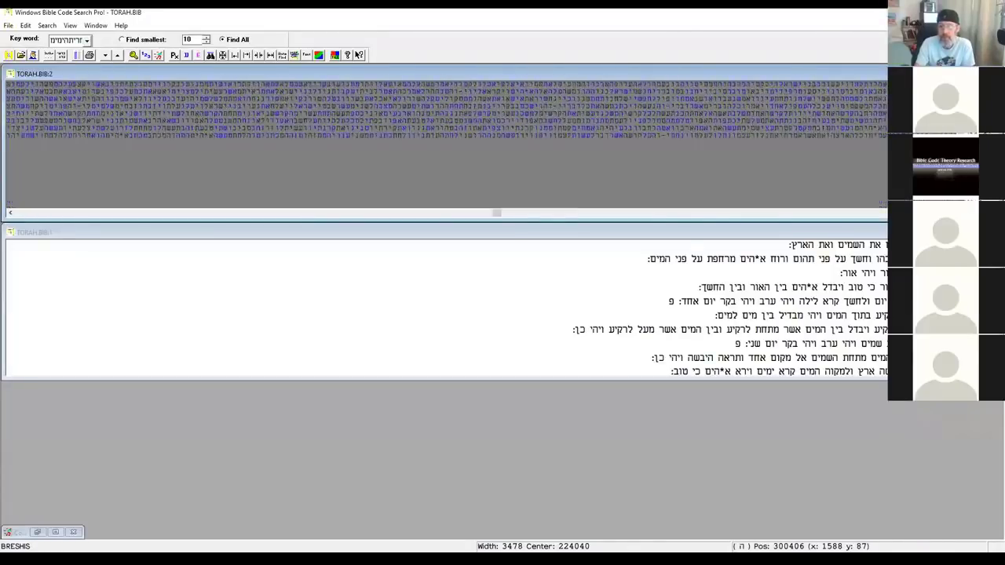
pyautogui.scroll(-10, 448, 146)
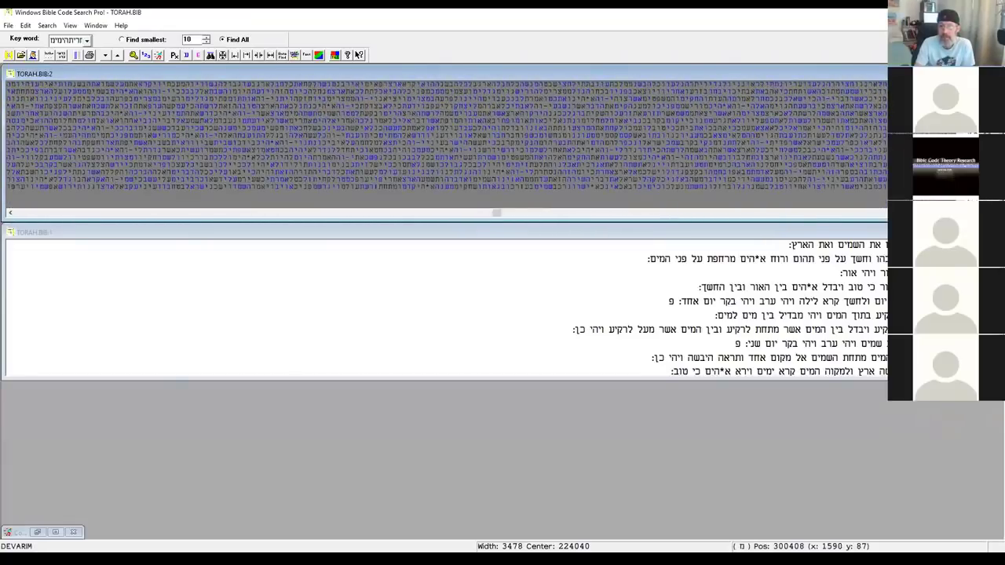
pyautogui.hotkey('ctrl', 'Tab')
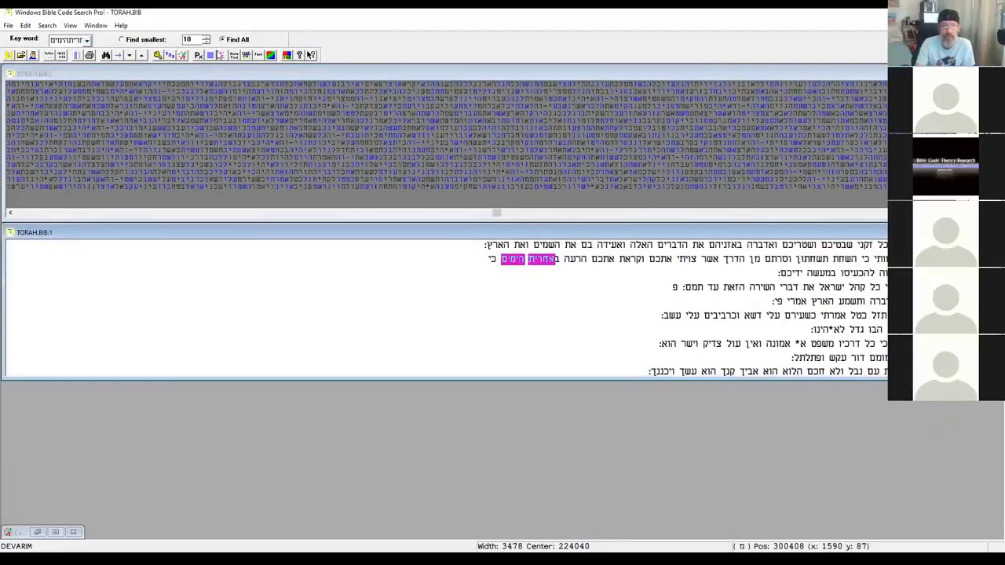
pyautogui.click(225, 55)
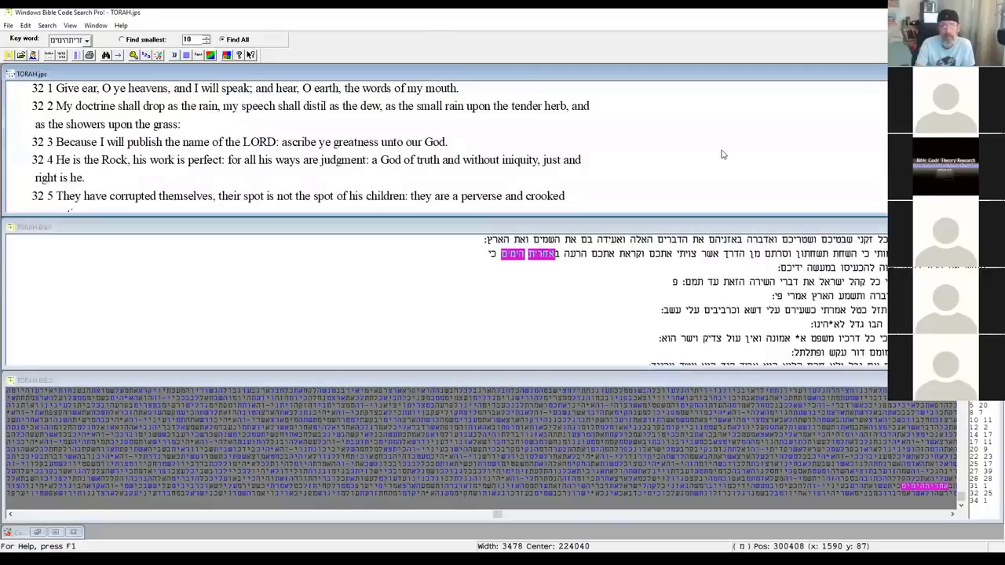
# Scroll the English pane so Deuteronomy 31:28–32:1 shows, including 31:29's 'latter days'.
pyautogui.scroll(4, 320, 148)
pyautogui.scroll(1, 320, 148)
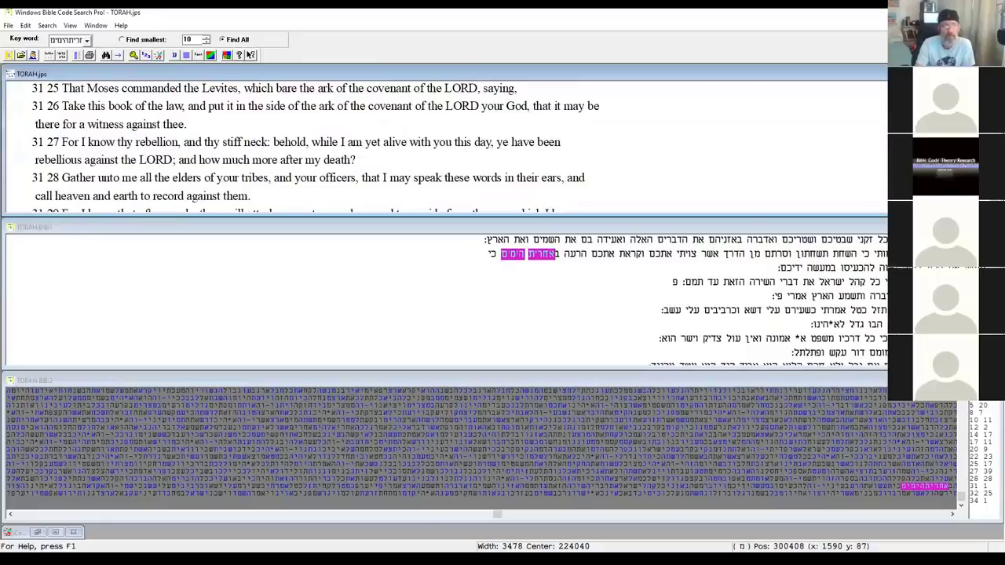
pyautogui.scroll(1, 320, 147)
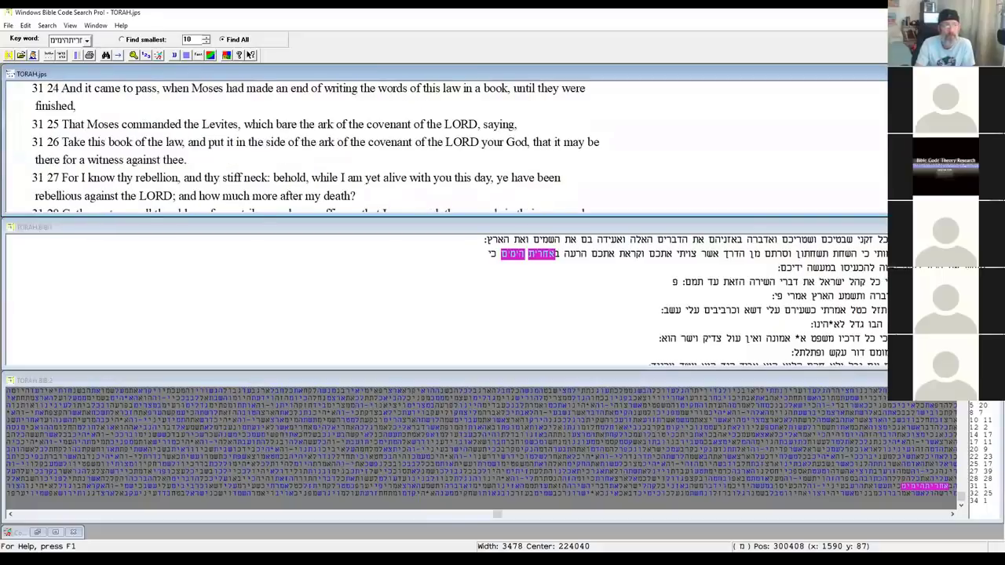
pyautogui.scroll(2, 320, 148)
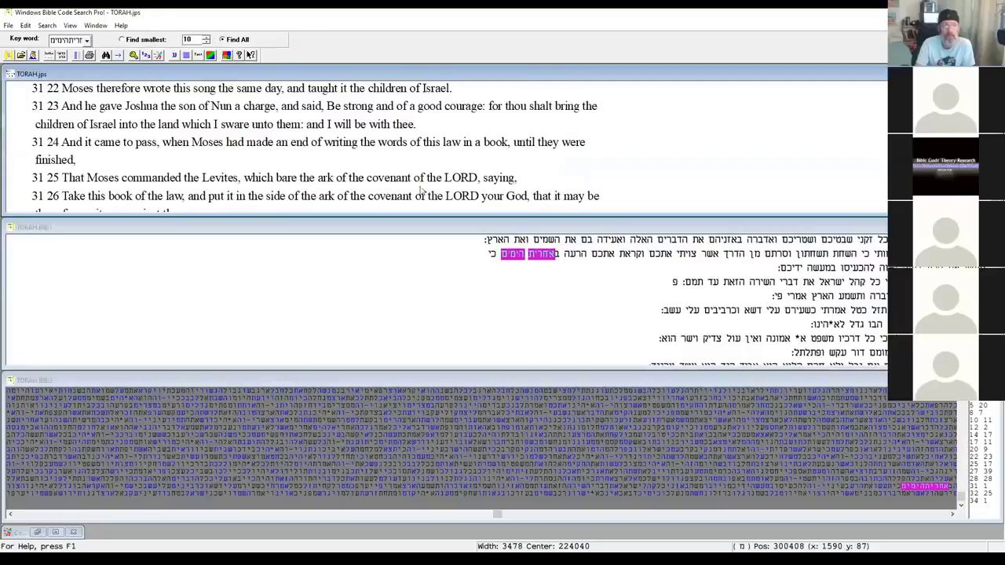
pyautogui.scroll(-2, 443, 141)
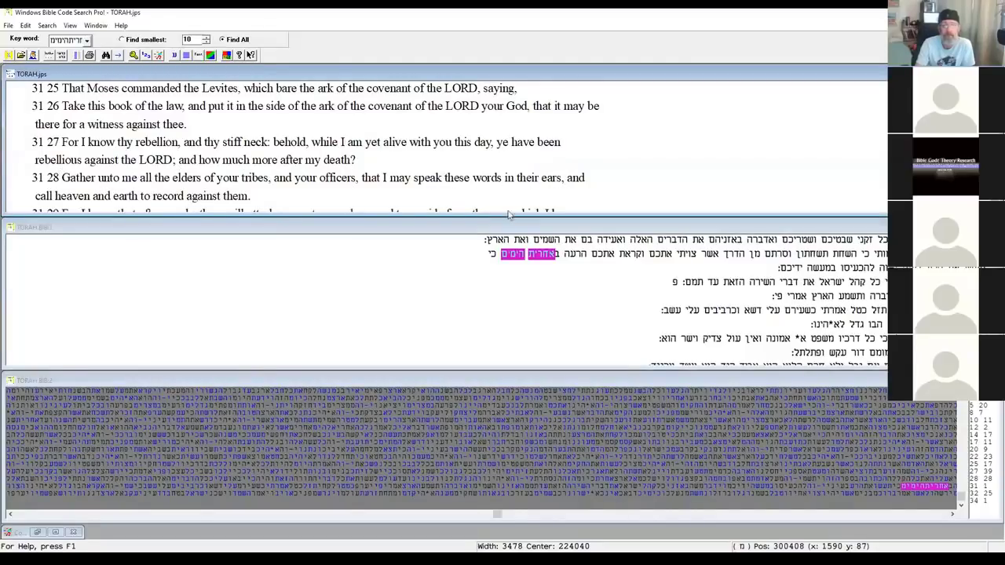
pyautogui.scroll(-2, 314, 141)
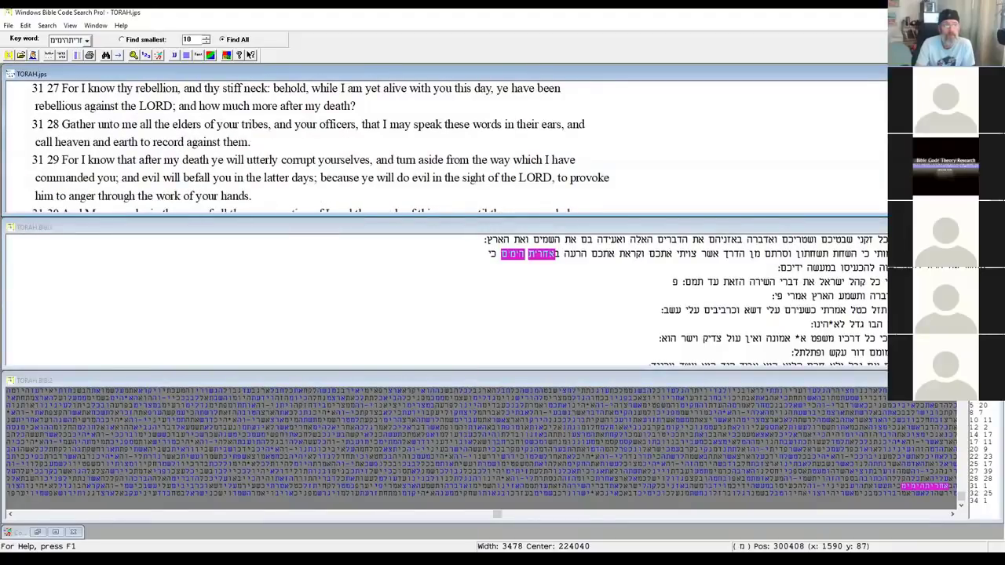
pyautogui.scroll(-1, 314, 141)
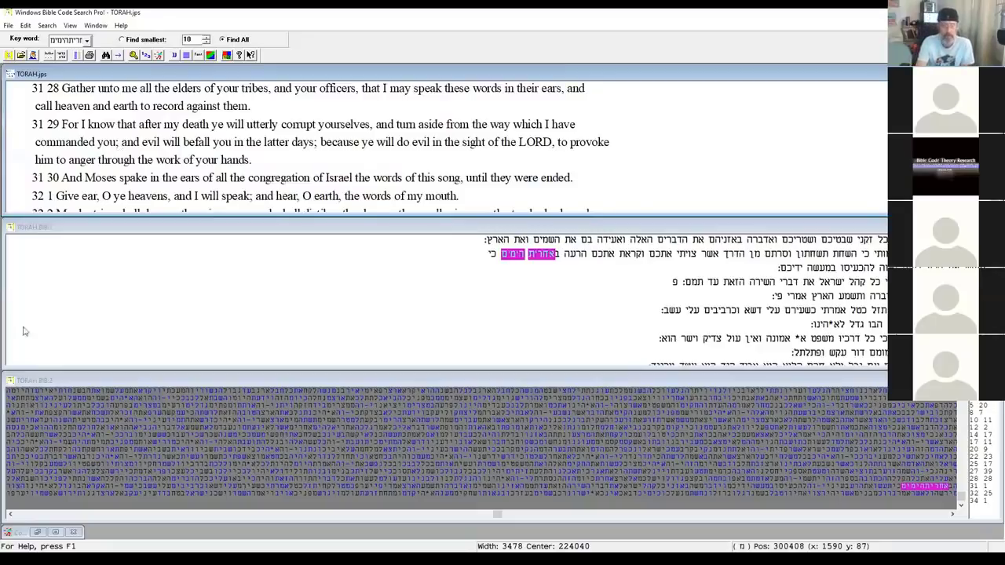
# Maximize the TORAH.BIB:2 letter matrix and scroll it to the magenta אחריתהימים code.
pyautogui.click(11, 515)
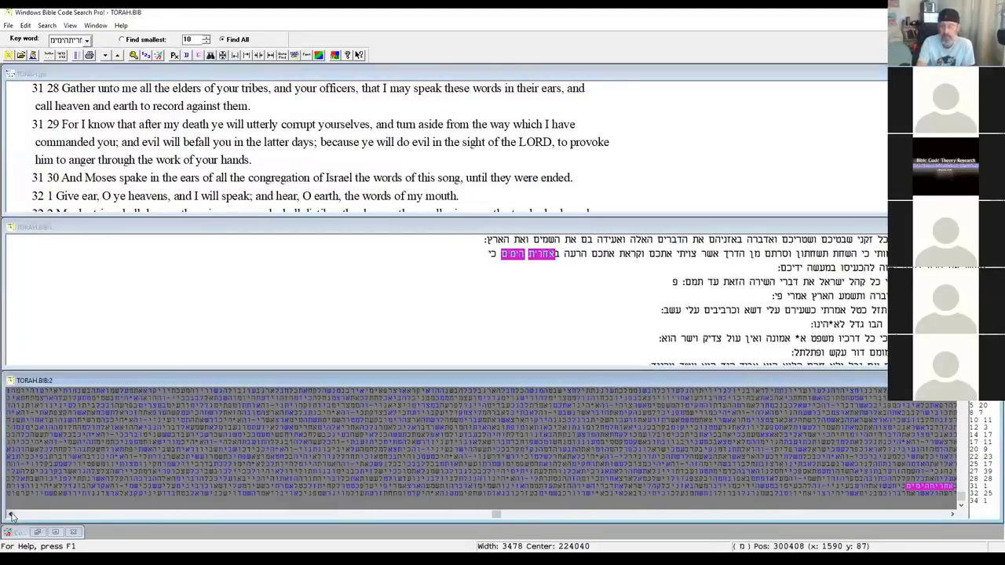
pyautogui.scroll(1, 499, 449)
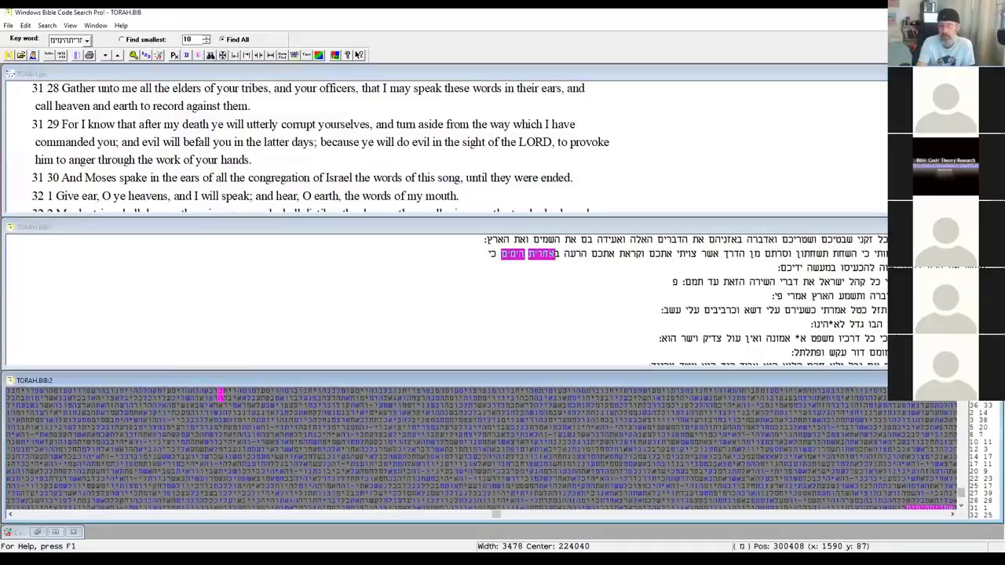
pyautogui.click(986, 380)
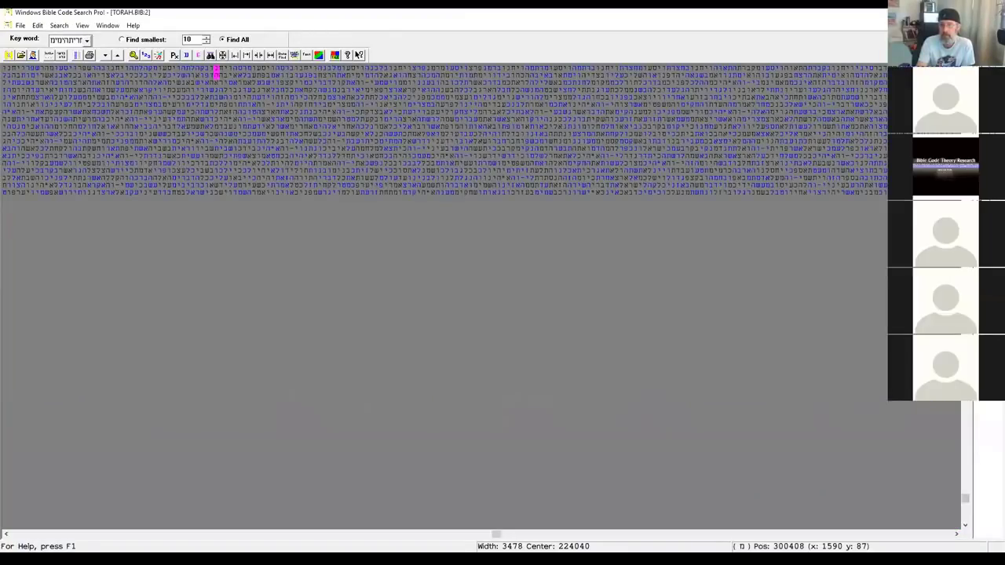
pyautogui.scroll(-4, 484, 293)
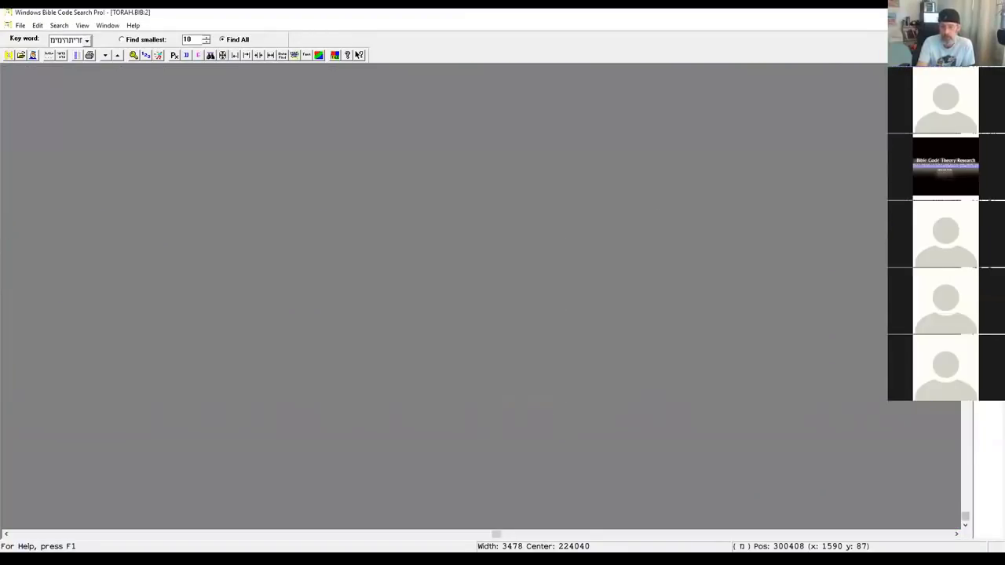
pyautogui.scroll(10, 443, 252)
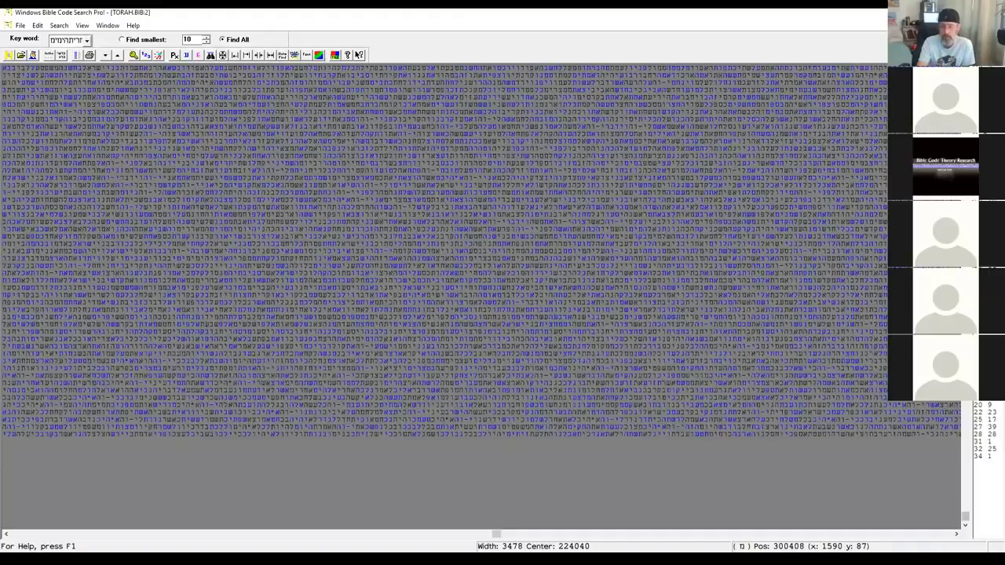
pyautogui.scroll(5, 293, 441)
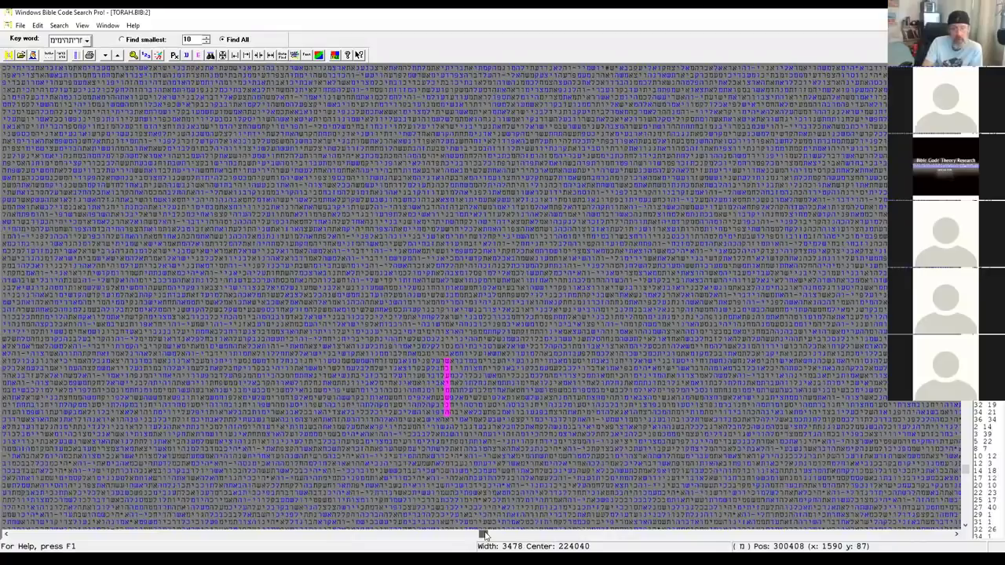
pyautogui.click(7, 534)
pyautogui.click(7, 535)
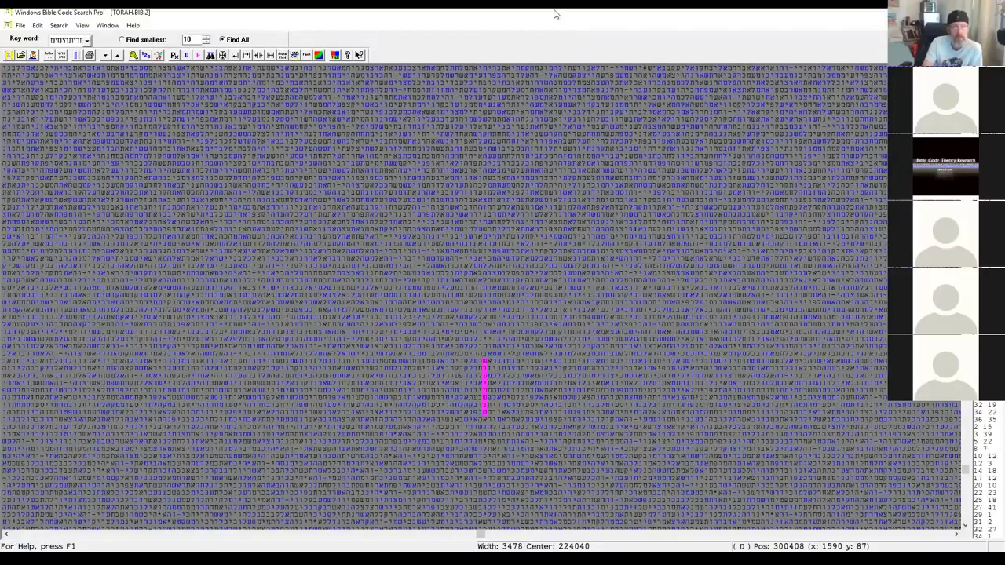
# Search the Torah grid for מלחמה via the Virtual Keyboard, then tile the English, Hebrew and grid windows.
pyautogui.click(210, 55)
pyautogui.click(145, 144)
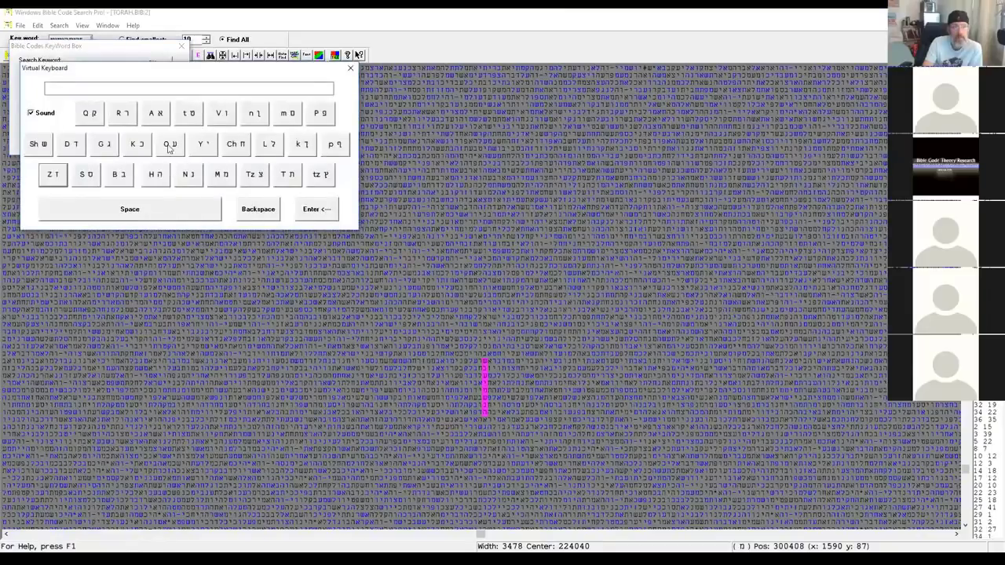
pyautogui.click(221, 173)
pyautogui.click(269, 145)
pyautogui.click(236, 145)
pyautogui.click(222, 174)
pyautogui.click(155, 176)
pyautogui.click(322, 211)
pyautogui.click(154, 63)
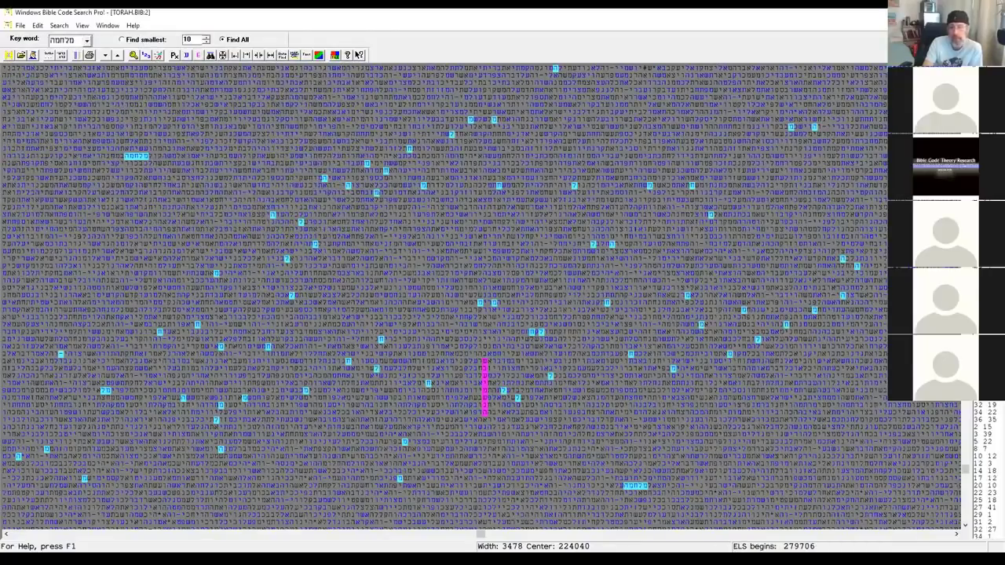
pyautogui.hotkey('ctrl', 'F5')
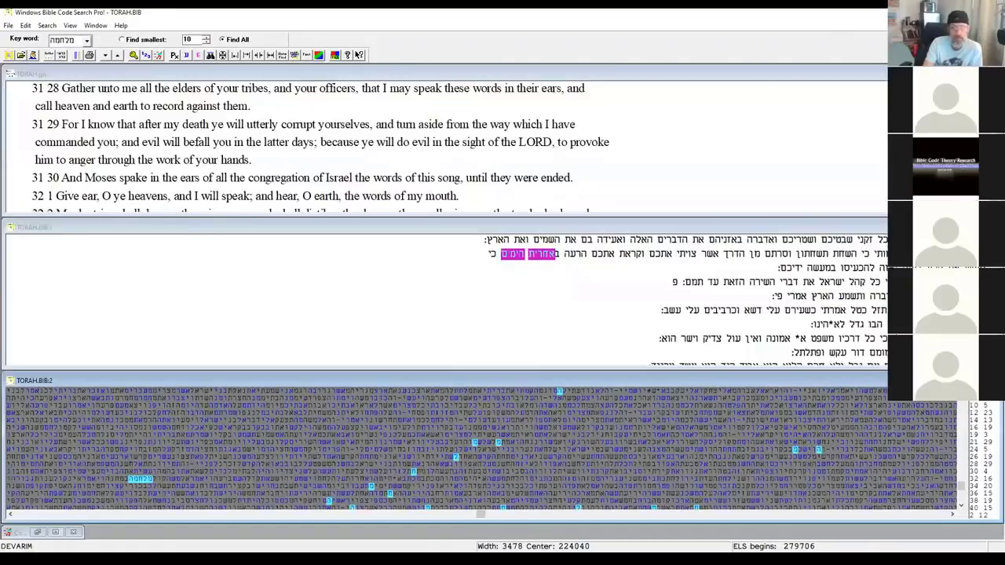
# In Code Results, uncheck the מלחמה results 25 through 19.
pyautogui.click(56, 533)
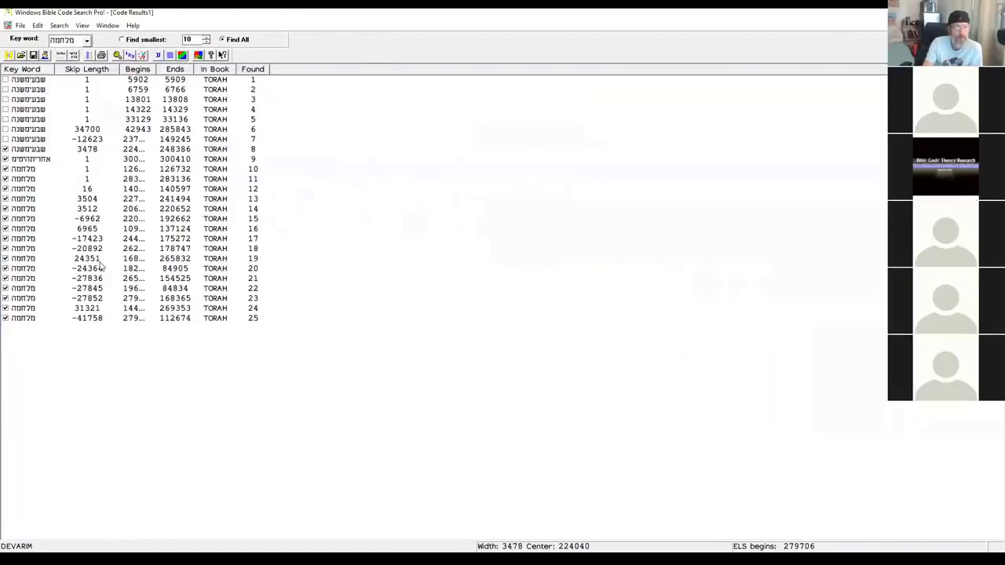
pyautogui.click(25, 320)
pyautogui.click(24, 308)
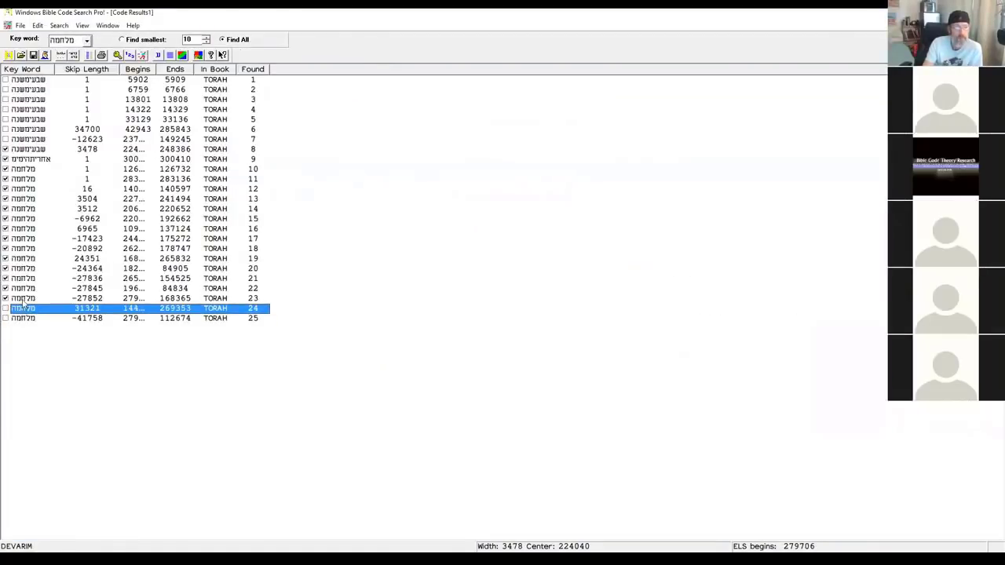
pyautogui.click(22, 299)
pyautogui.click(22, 289)
pyautogui.click(22, 279)
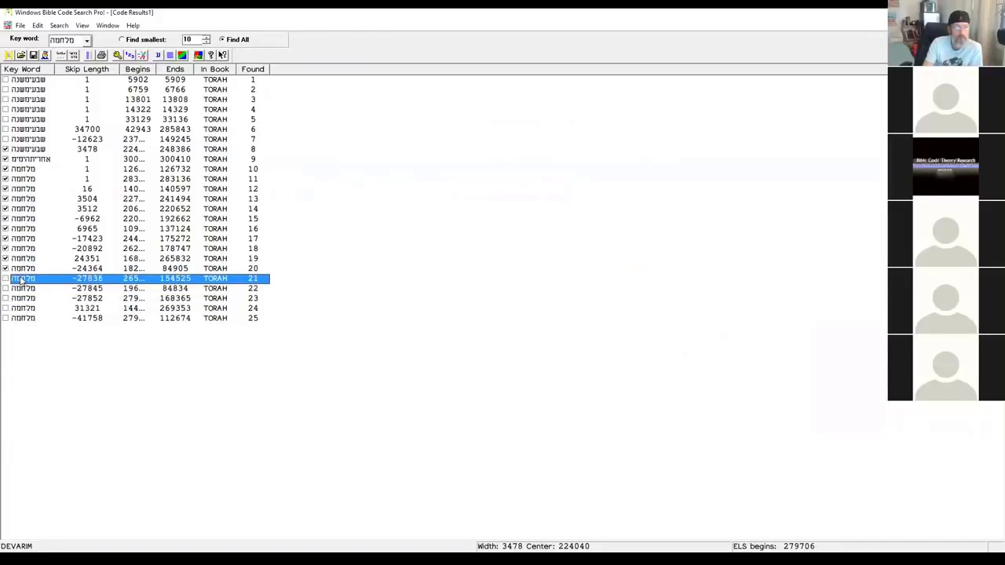
pyautogui.click(23, 268)
pyautogui.click(23, 258)
# Uncheck results 18 through 13, then display result 13 (skip 3504) in the maximized letter grid.
pyautogui.click(23, 248)
pyautogui.click(24, 239)
pyautogui.click(23, 229)
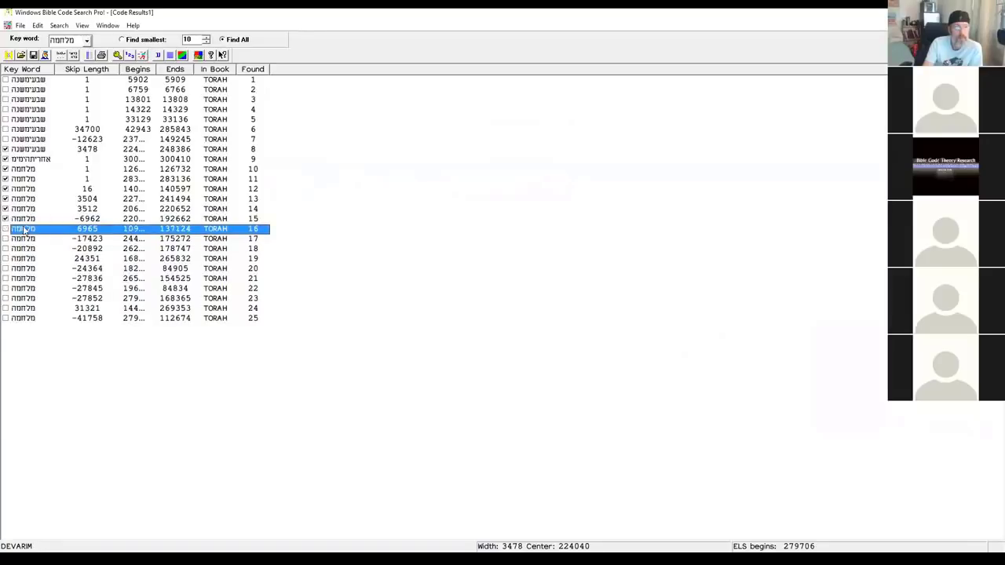
pyautogui.click(22, 219)
pyautogui.click(24, 209)
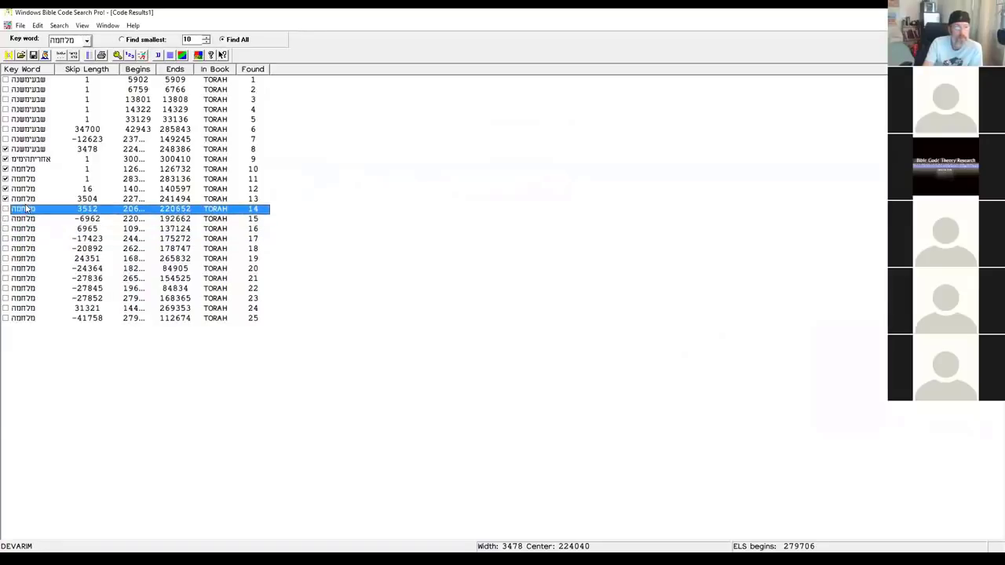
pyautogui.click(24, 199)
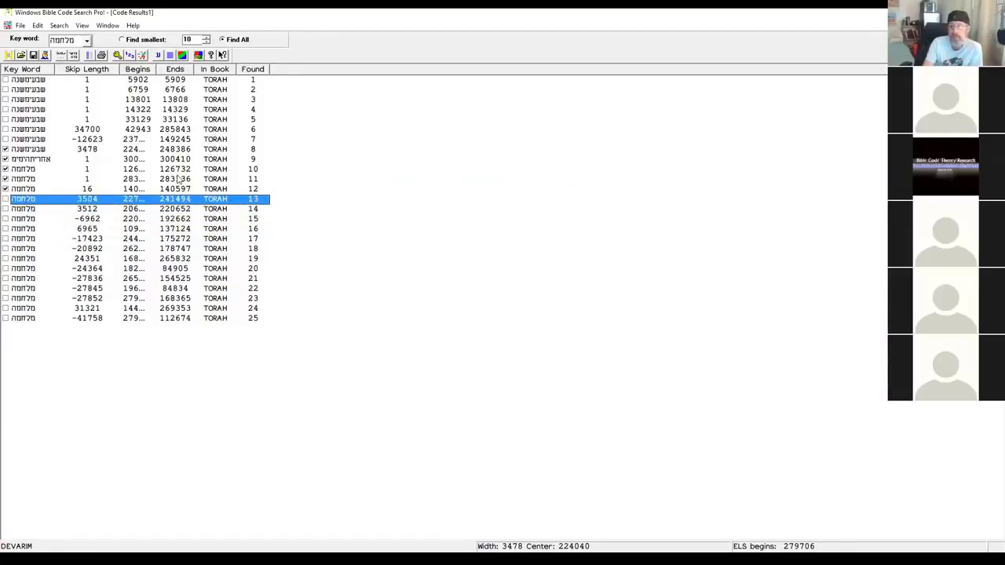
pyautogui.doubleClick(47, 199)
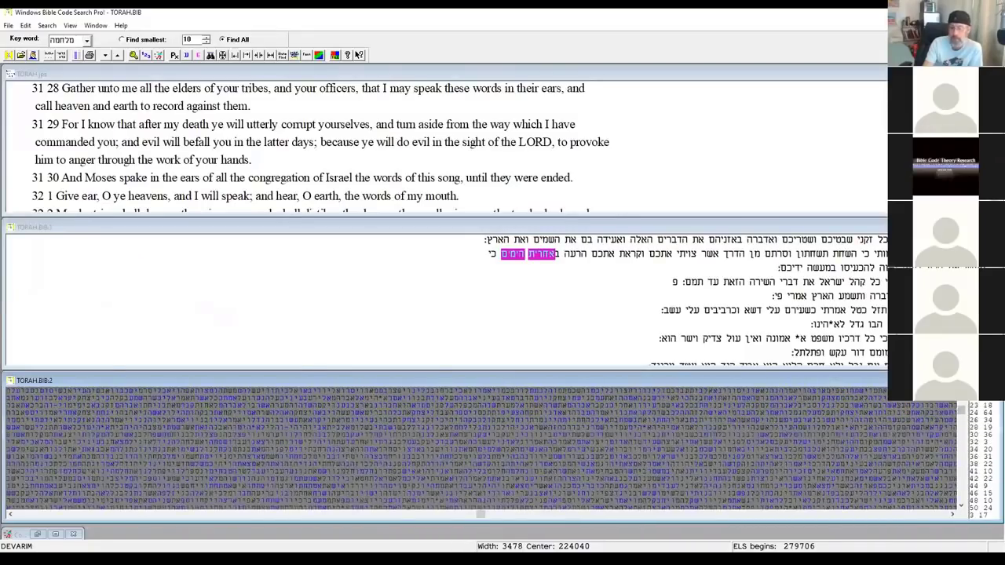
pyautogui.doubleClick(677, 380)
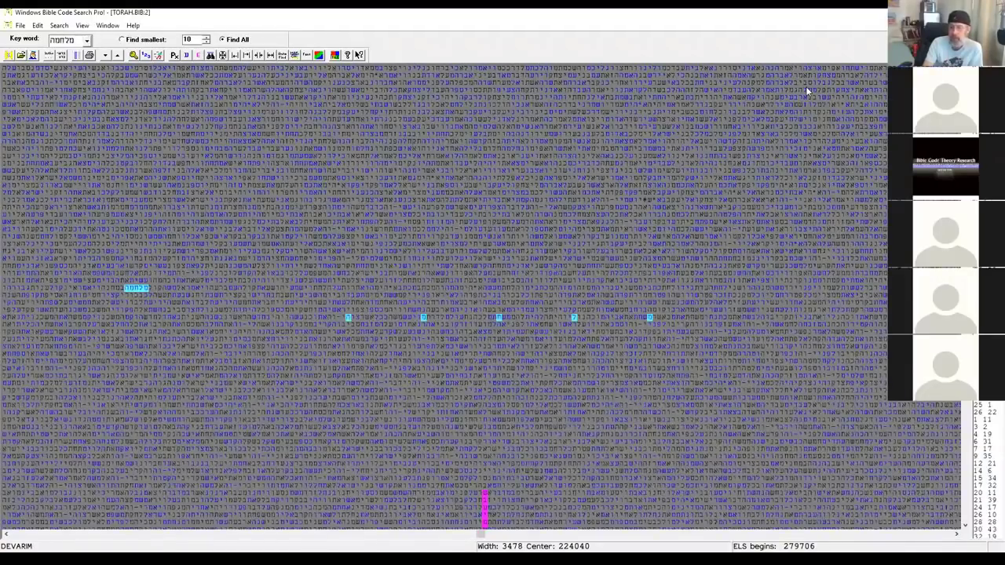
# Scroll the grid a few rows, then open a blank Virtual Keyboard for a new keyword.
pyautogui.click(967, 525)
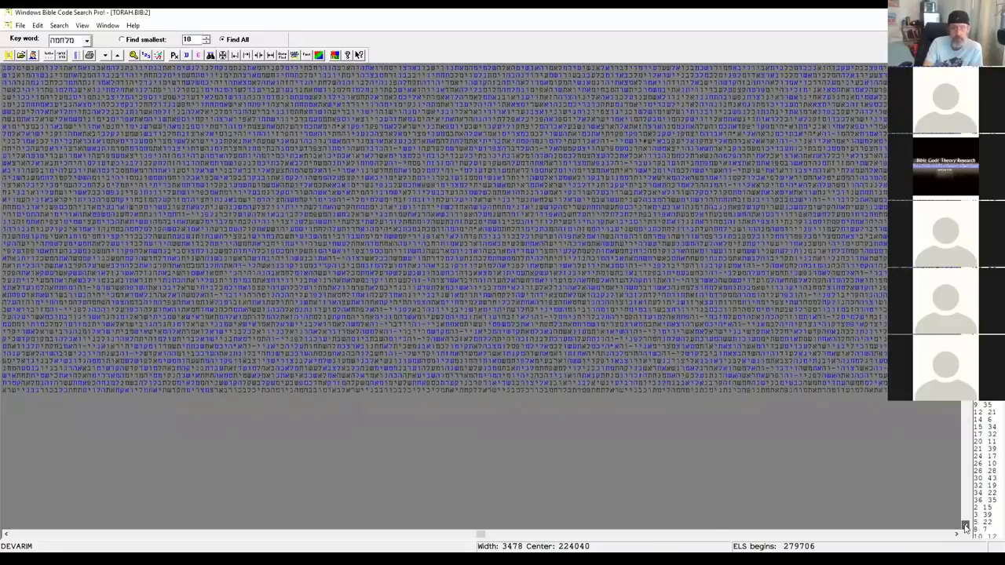
pyautogui.click(967, 527)
pyautogui.click(967, 527)
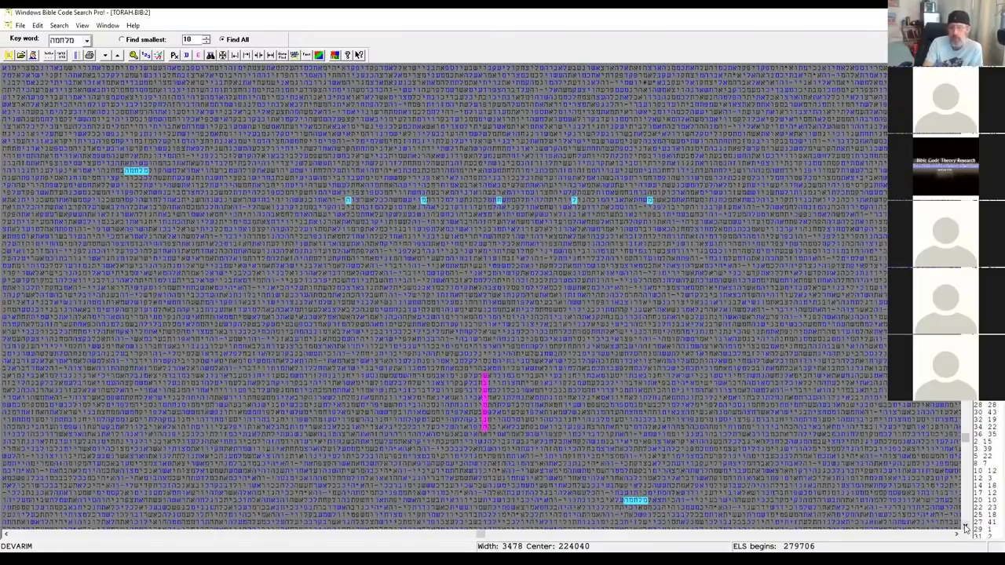
pyautogui.click(967, 527)
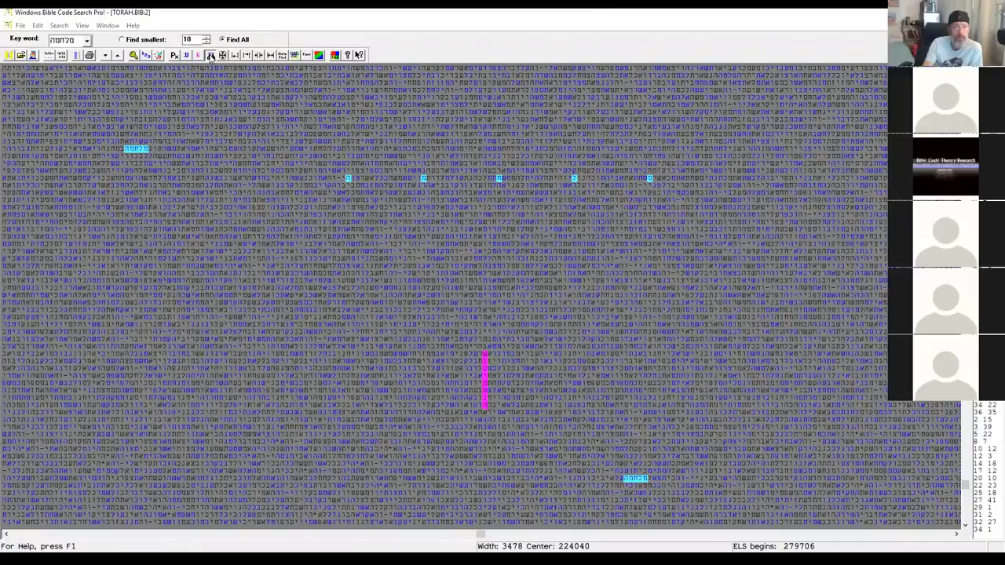
pyautogui.click(67, 39)
pyautogui.click(151, 145)
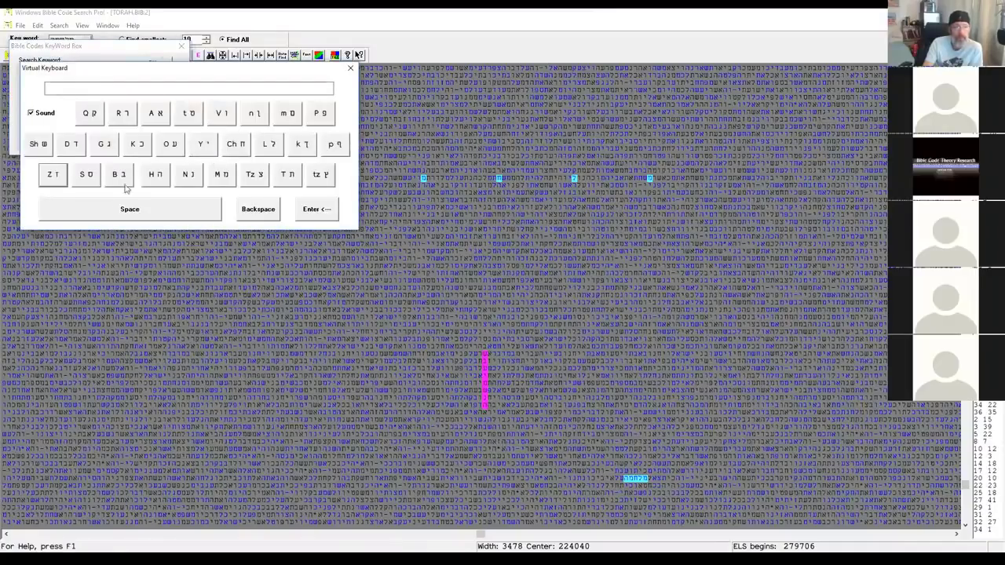
# Spell בישראל on the Virtual Keyboard and send it to the search box.
pyautogui.click(118, 174)
pyautogui.click(205, 146)
pyautogui.click(38, 144)
pyautogui.click(122, 113)
pyautogui.click(152, 114)
pyautogui.click(268, 145)
pyautogui.click(314, 209)
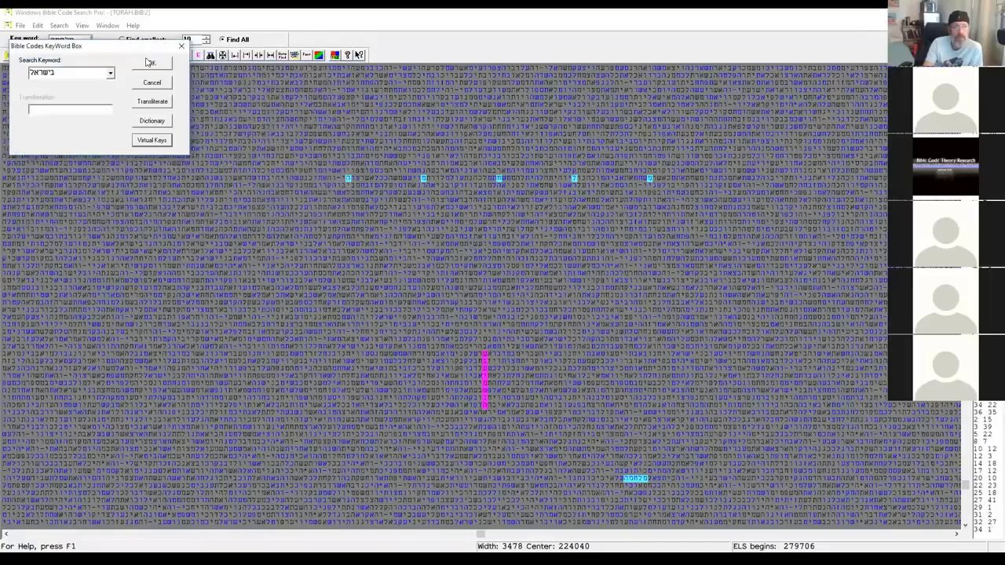
# Run the keyword search in TANACH.BIB, giving hits at skips −35818, −6754 and 1.
pyautogui.click(152, 65)
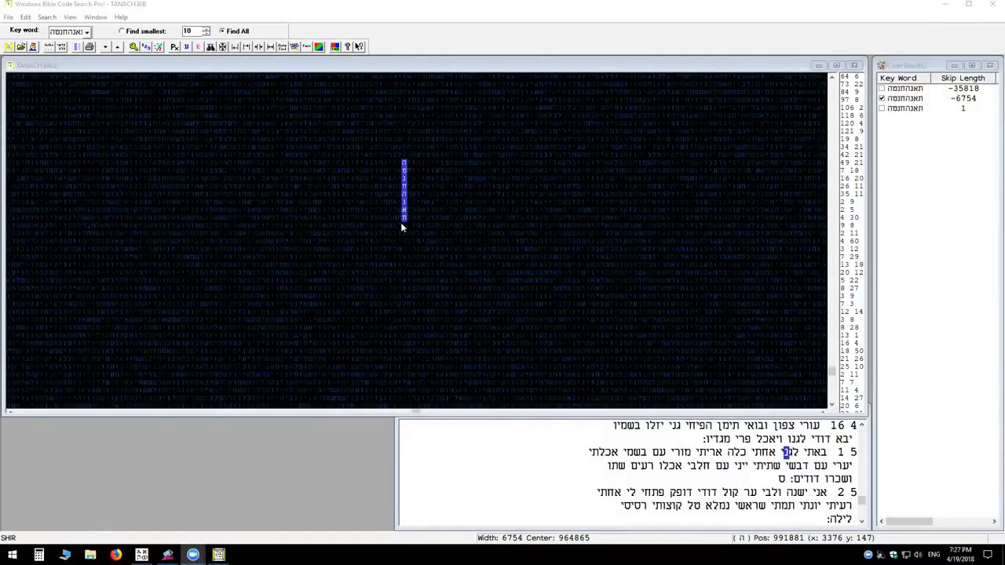
# Show the English translation of the Hebrew verse in the lower left, then switch to Interlinear Scripture Analyzer.
pyautogui.rightClick(741, 454)
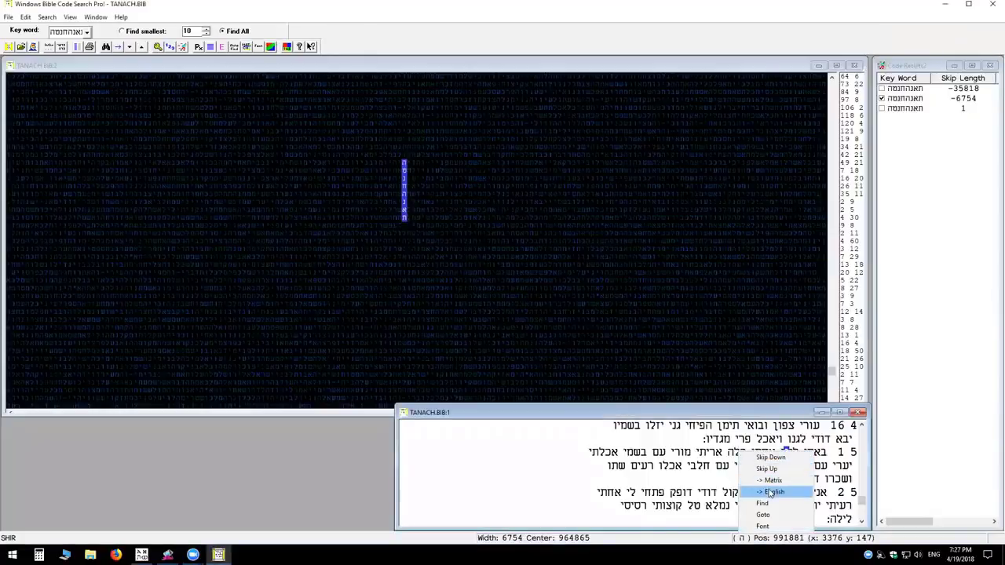
pyautogui.click(768, 489)
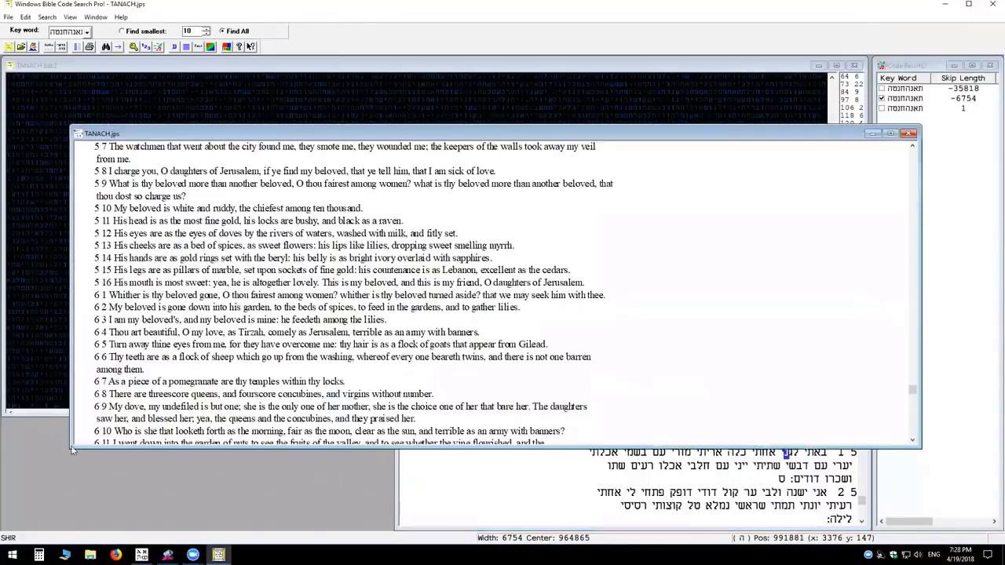
pyautogui.moveTo(70, 448); pyautogui.dragTo(4, 534)
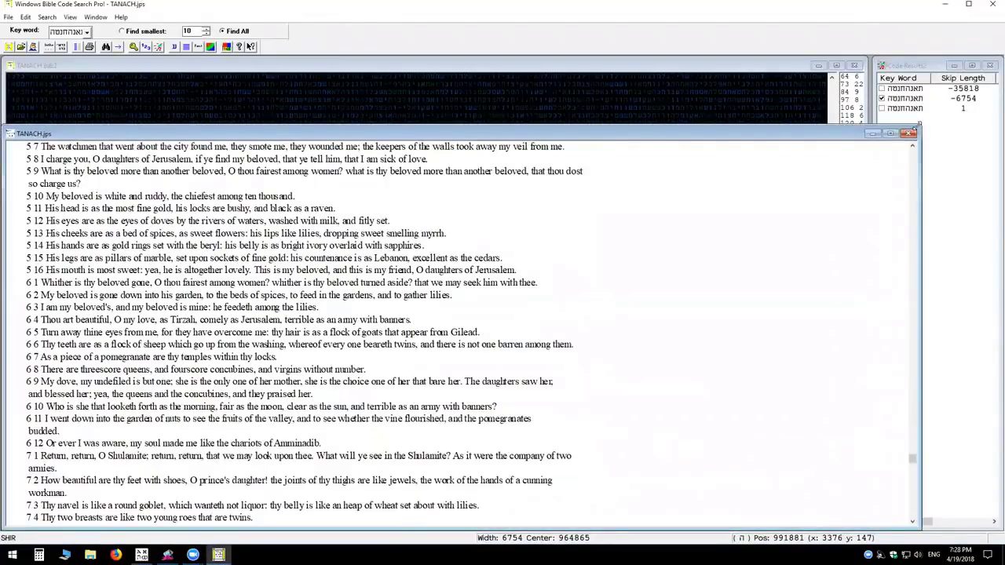
pyautogui.moveTo(919, 126); pyautogui.dragTo(475, 407)
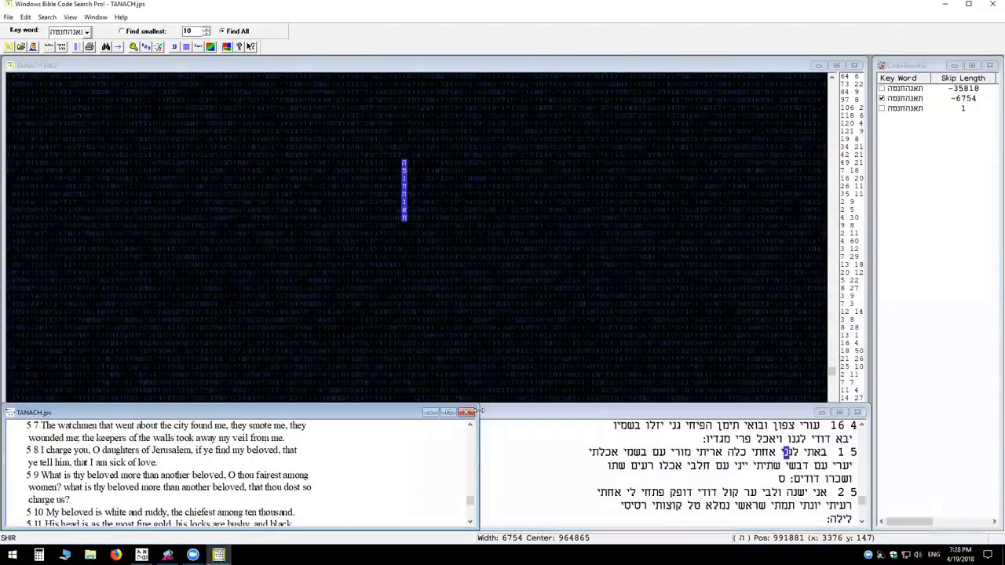
pyautogui.click(142, 554)
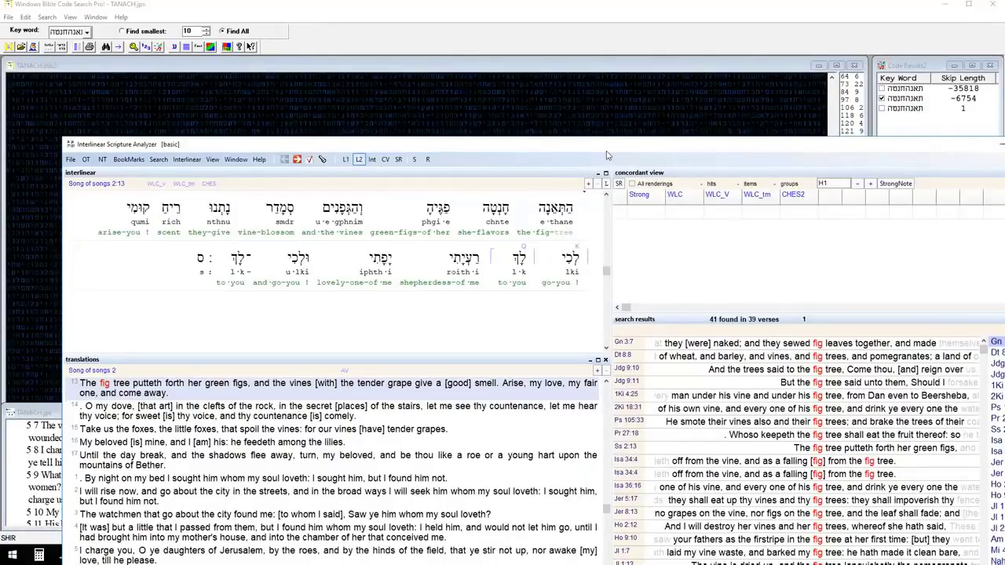
# Leave Interlinear Scripture Analyzer with Alt+Tab to return to the width-6754 Tanach matrix.
pyautogui.hotkey('alt', 'Tab')
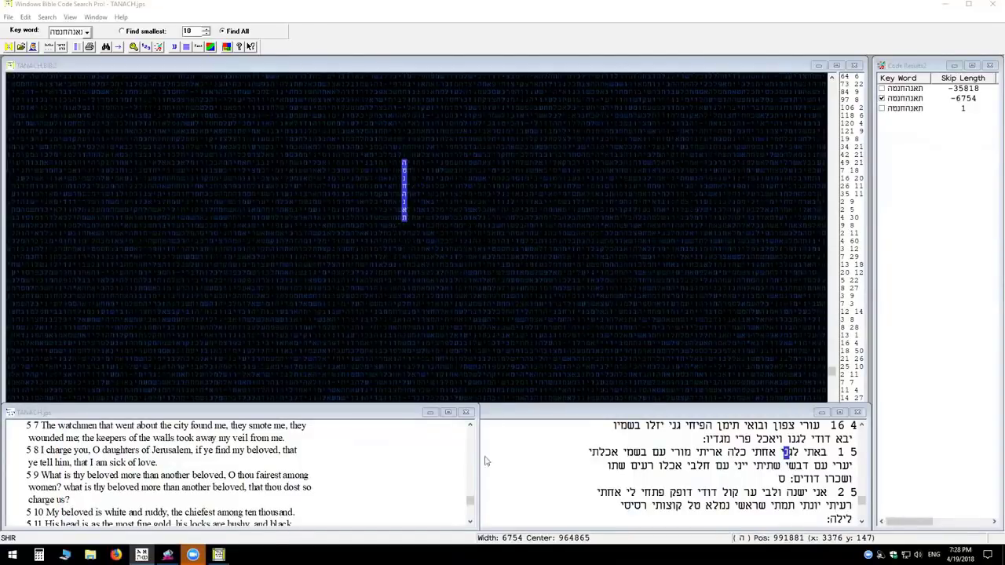
# Scroll the TANACH.jps English pane up so Song of Songs 5:1 is at the top.
pyautogui.click(469, 426)
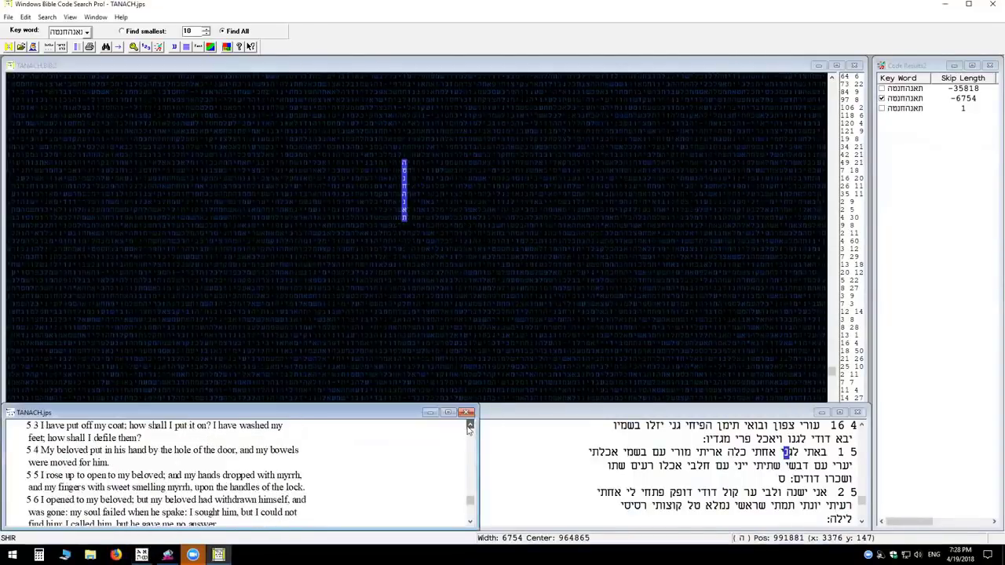
pyautogui.click(469, 428)
pyautogui.click(469, 428)
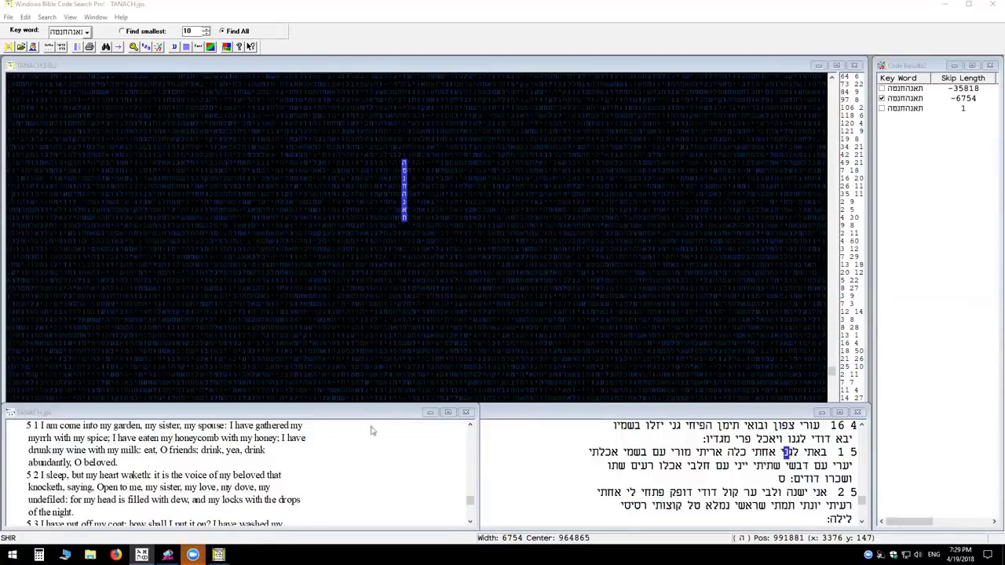
# Select a short horizontal run of grid letters next to the highlighted term column.
pyautogui.click(400, 206)
pyautogui.moveTo(400, 206); pyautogui.dragTo(374, 203)
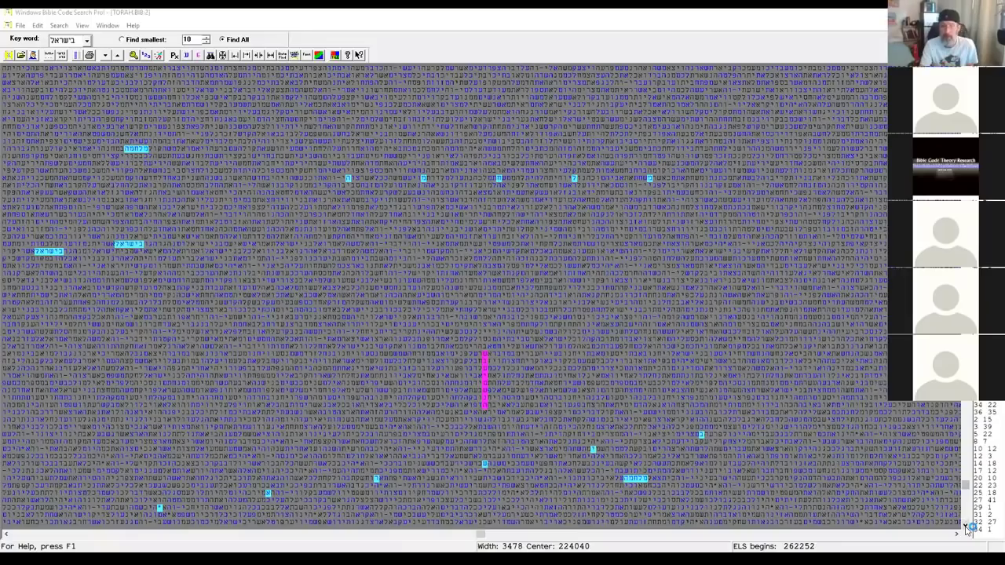
pyautogui.click(967, 526)
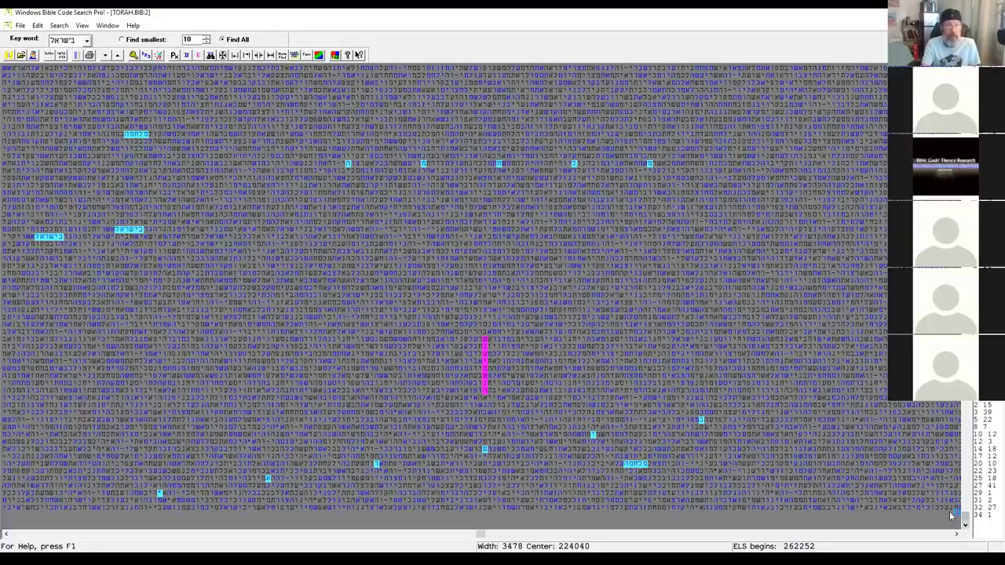
# Set the Torah matrix width to 1739, keeping the centre at 224040.
pyautogui.click(223, 55)
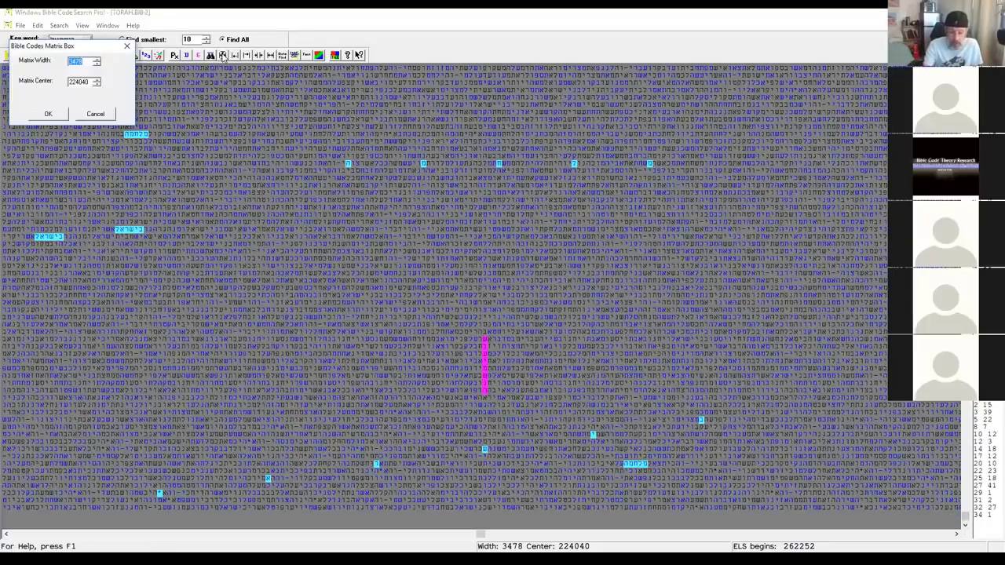
pyautogui.write('1')
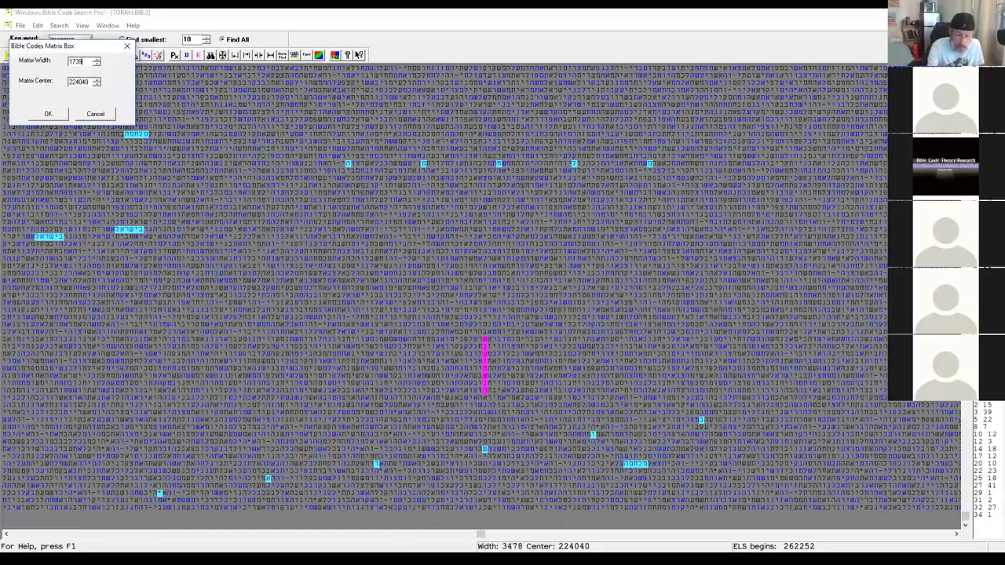
pyautogui.write('739')
pyautogui.press('Return')
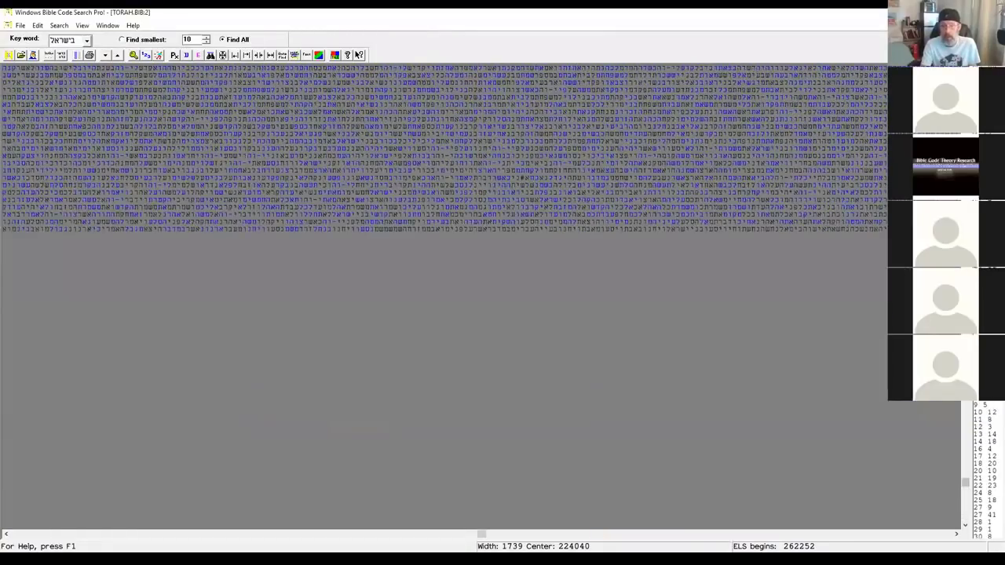
pyautogui.click(966, 525)
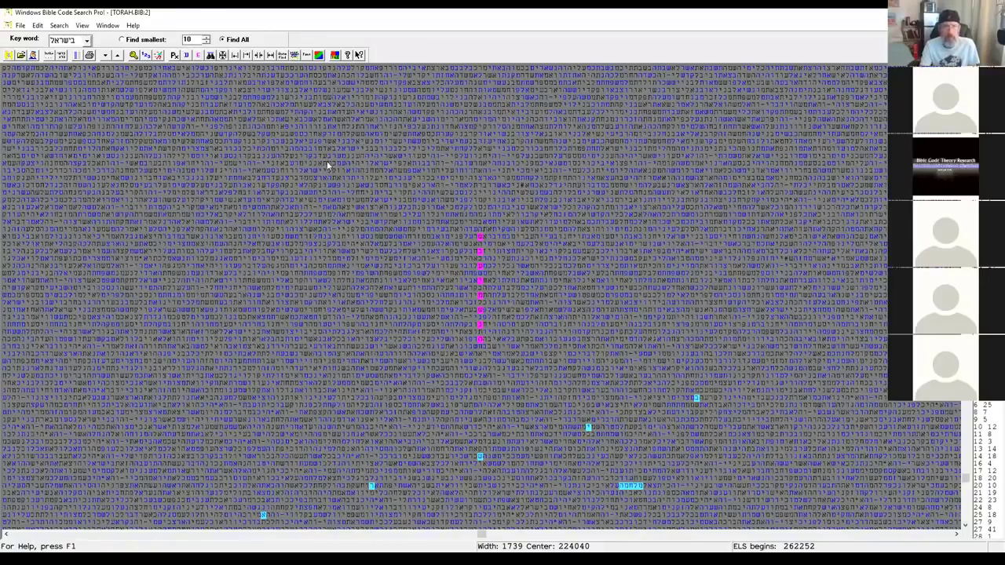
# Untick results 12, 11 and 10 in Code Results1, then return to the TORAH.BIB:2 matrix.
pyautogui.doubleClick(804, 122)
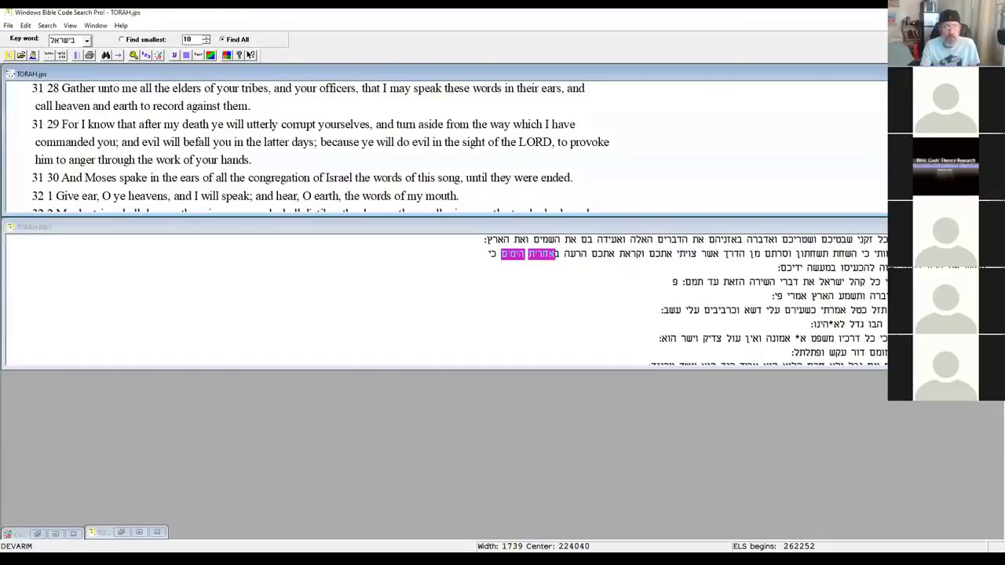
pyautogui.click(37, 533)
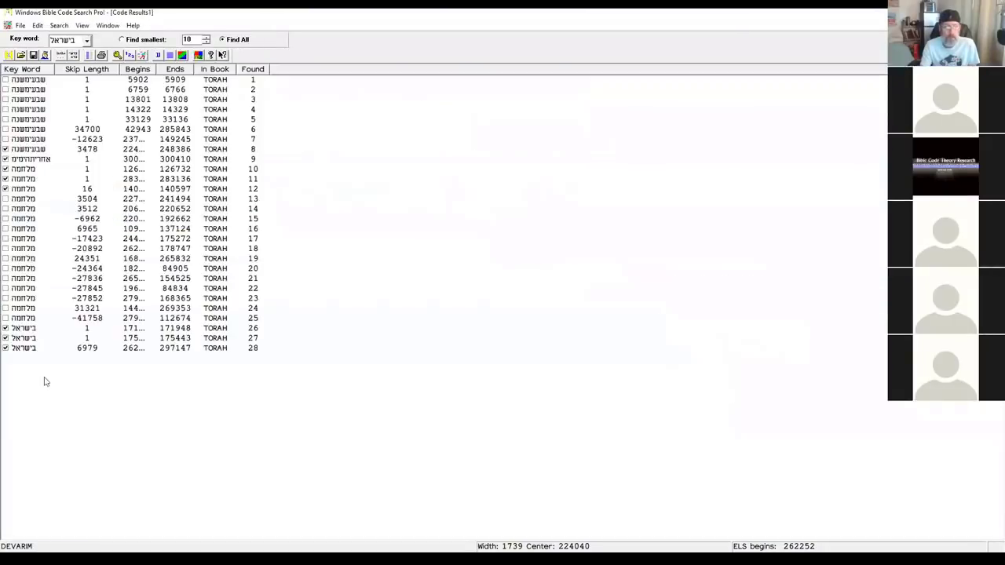
pyautogui.click(5, 188)
pyautogui.click(5, 179)
pyautogui.click(6, 169)
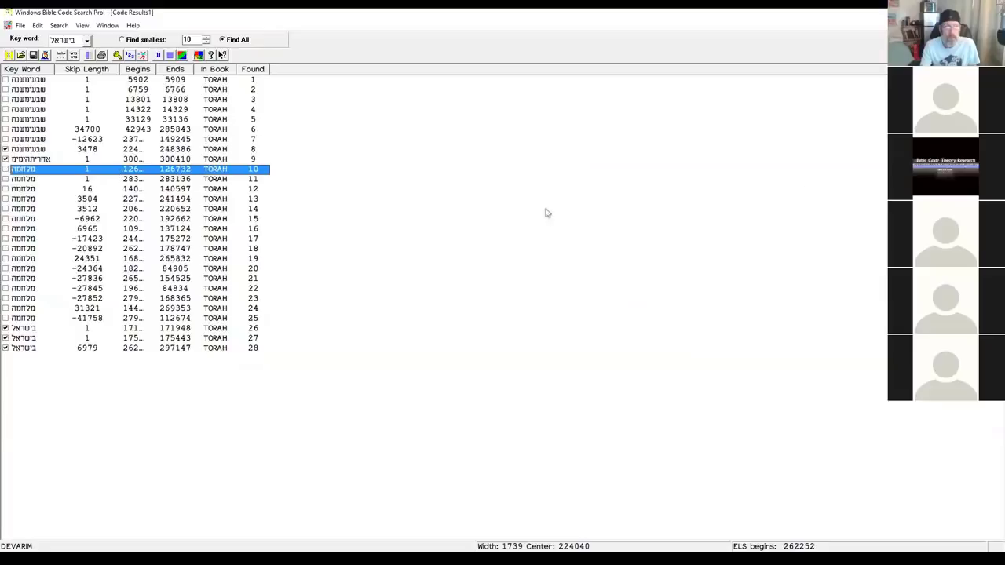
pyautogui.press('Return')
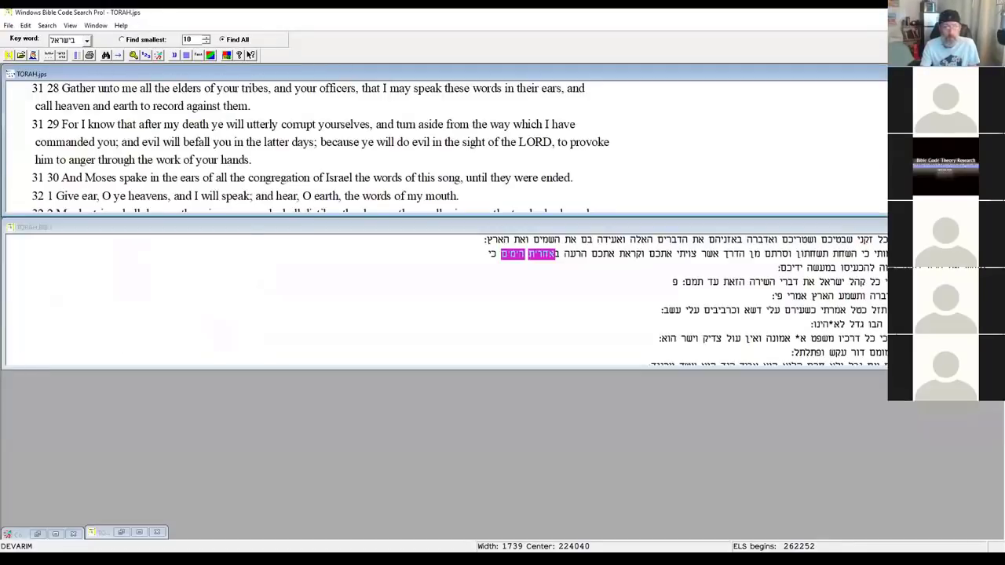
pyautogui.click(250, 55)
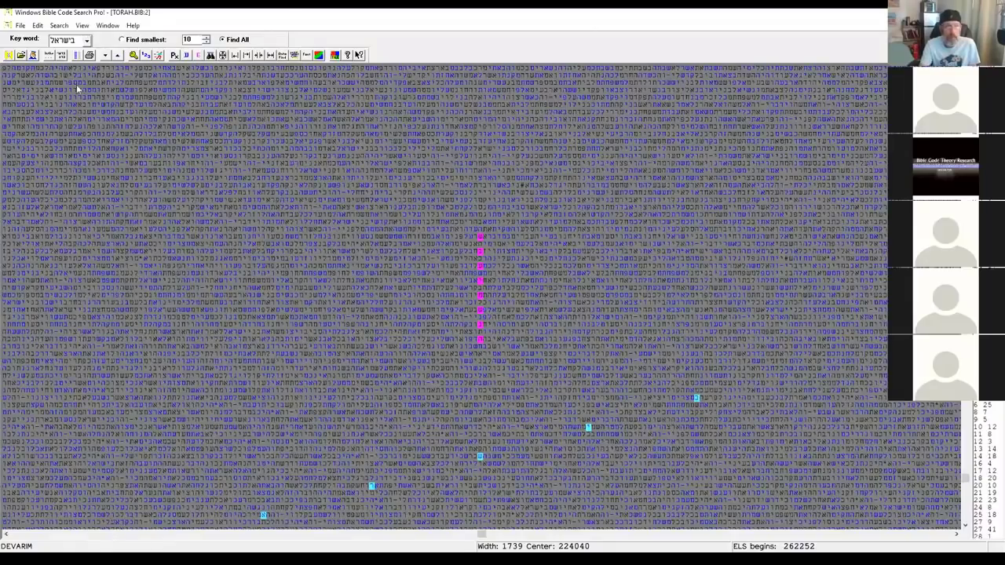
# Enter מלחמה on the Virtual Keys keyboard and run the keyword search.
pyautogui.click(211, 55)
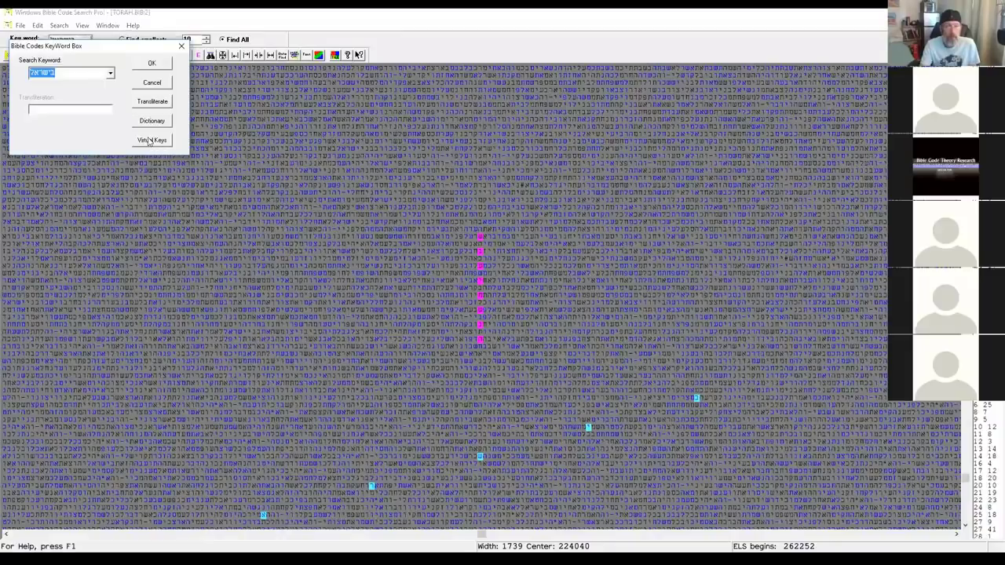
pyautogui.click(152, 140)
pyautogui.click(220, 175)
pyautogui.click(270, 144)
pyautogui.click(236, 145)
pyautogui.click(221, 175)
pyautogui.click(160, 176)
pyautogui.click(320, 210)
pyautogui.click(153, 64)
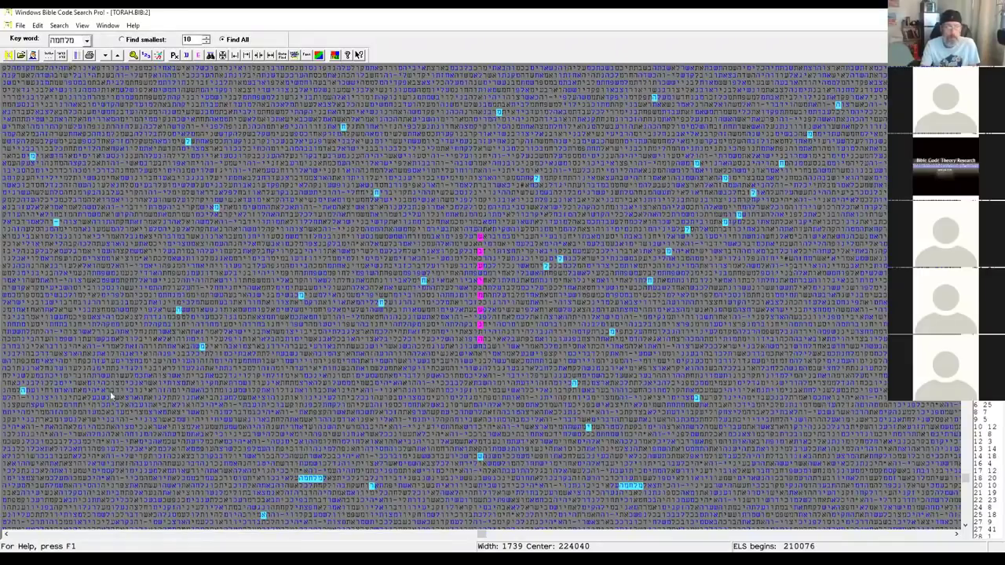
# Untick code results 36 through 32, then restore the letter matrix to full view.
pyautogui.hotkey('ctrl', 'Tab')
pyautogui.click(20, 427)
pyautogui.click(20, 418)
pyautogui.click(22, 407)
pyautogui.click(21, 398)
pyautogui.click(22, 388)
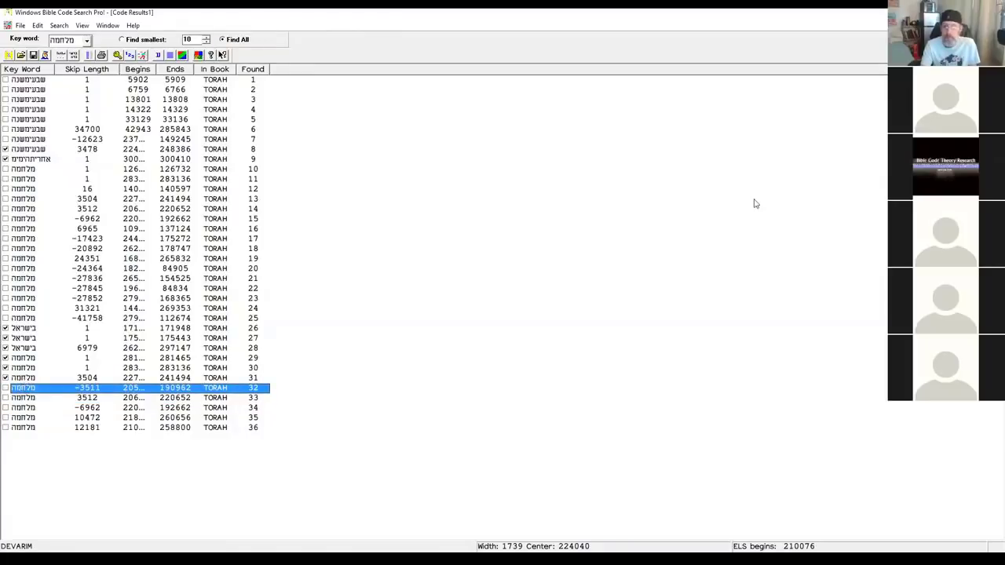
pyautogui.click(972, 25)
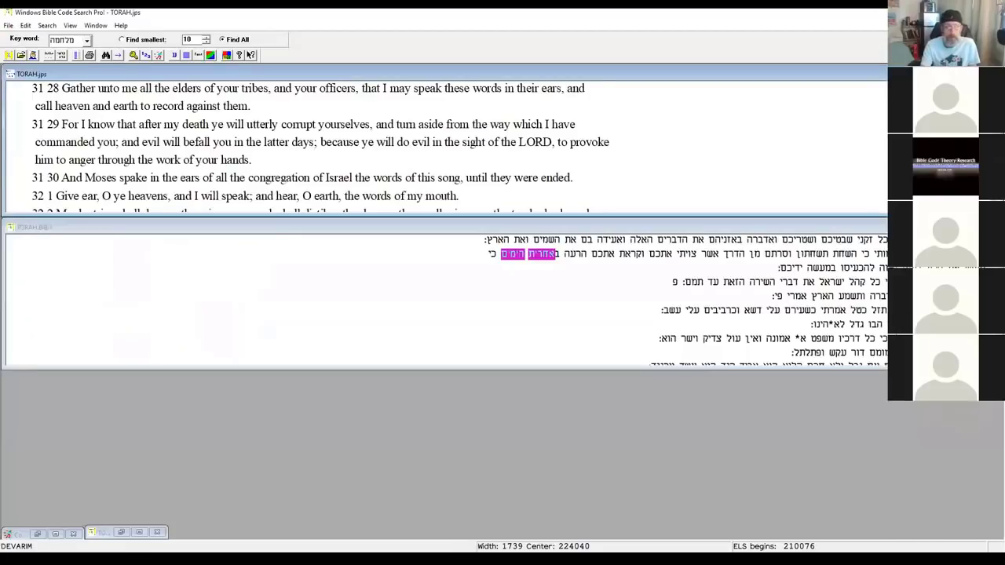
pyautogui.click(139, 533)
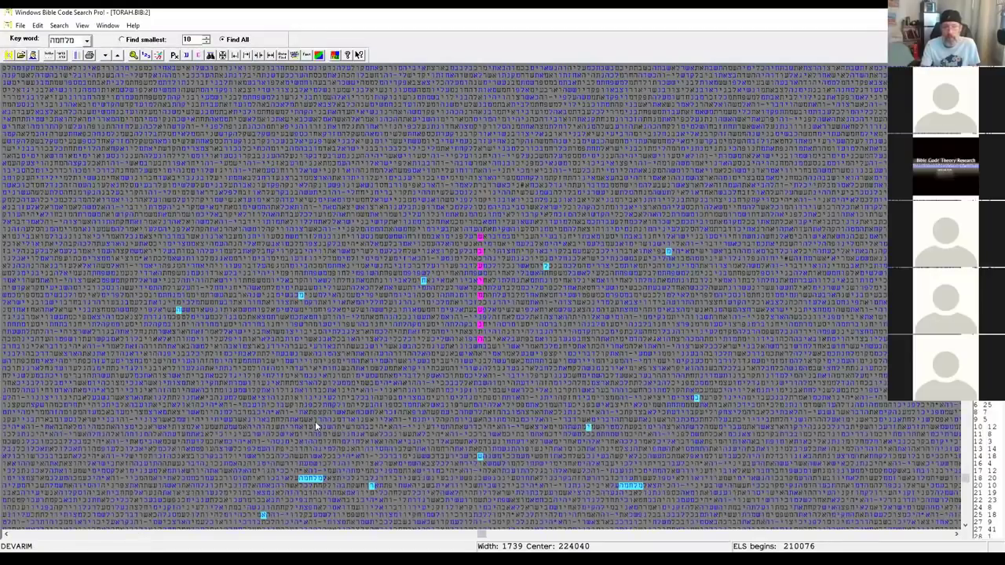
# Scroll the width-1739 Torah matrix down three rows.
pyautogui.click(965, 524)
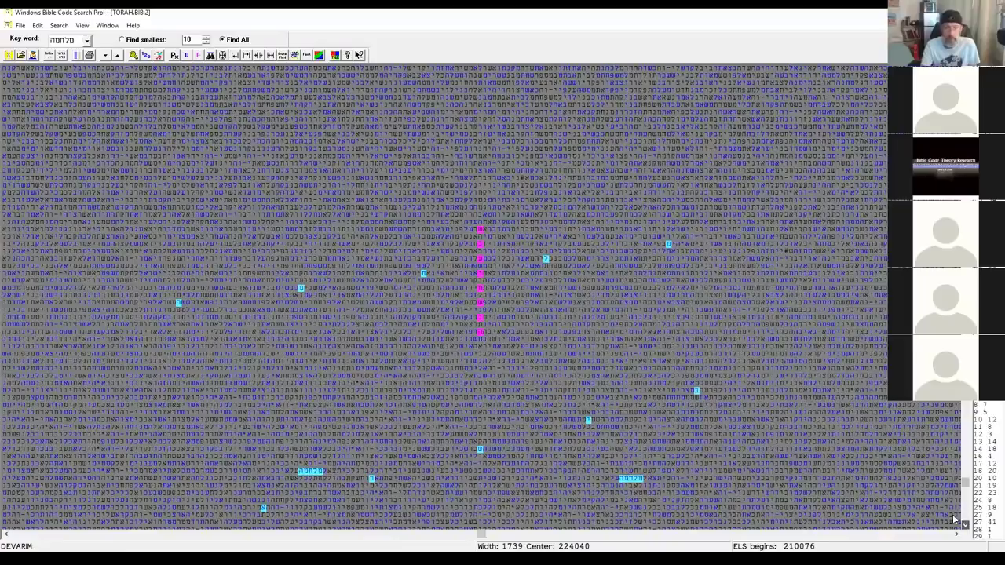
pyautogui.scroll(-2, 956, 520)
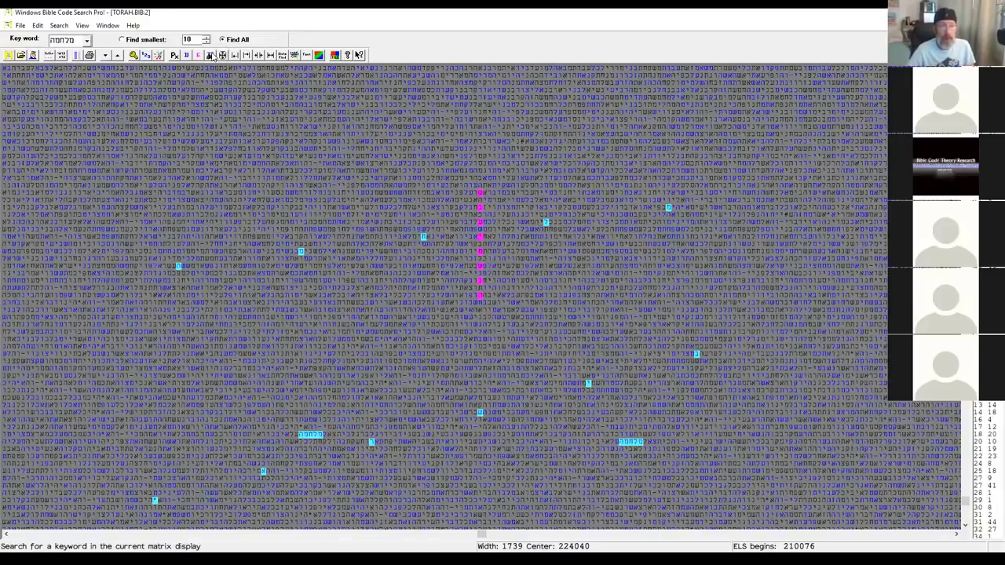
# Enter ישובו on the Virtual Keys keyboard, fixing mistyped letters, and run the keyword search.
pyautogui.click(210, 56)
pyautogui.click(155, 139)
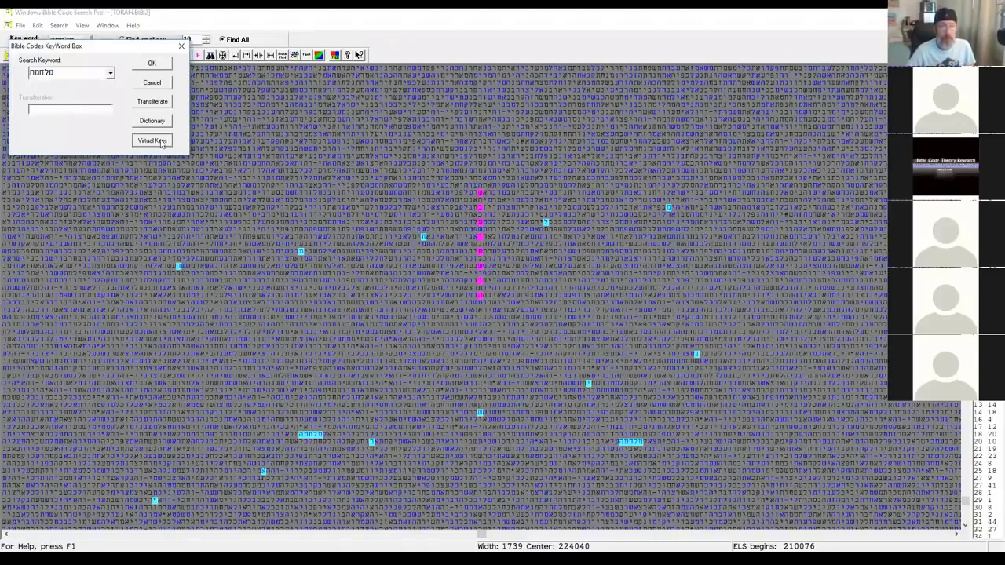
pyautogui.click(203, 146)
pyautogui.click(43, 148)
pyautogui.click(171, 145)
pyautogui.click(118, 176)
pyautogui.click(259, 209)
pyautogui.click(259, 209)
pyautogui.click(219, 118)
pyautogui.click(123, 178)
pyautogui.click(227, 116)
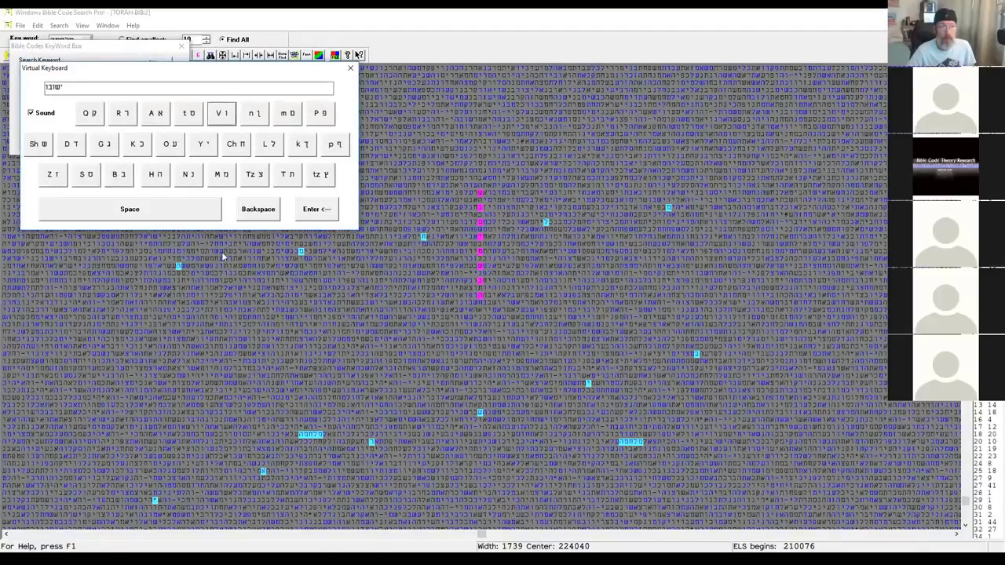
pyautogui.click(312, 210)
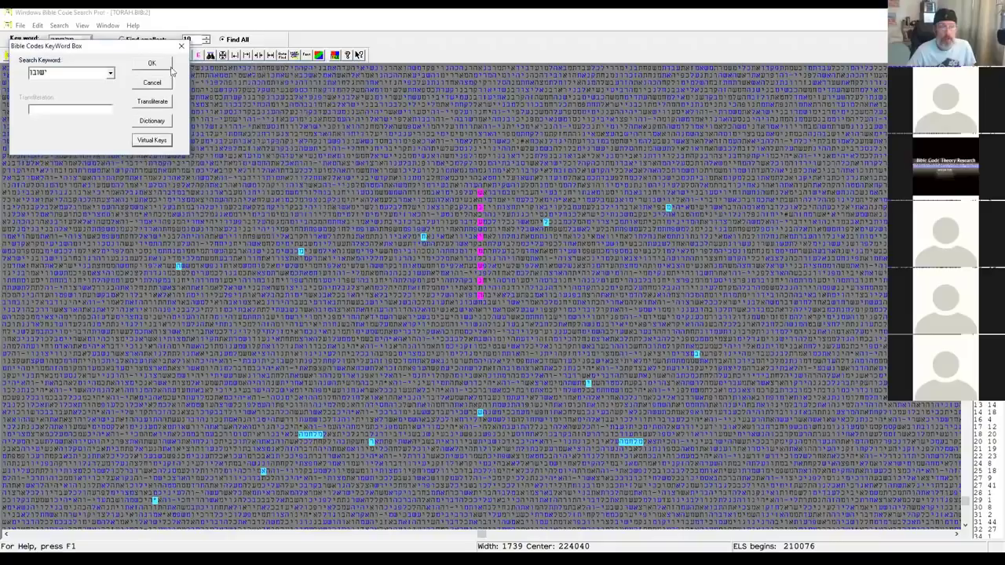
pyautogui.click(167, 65)
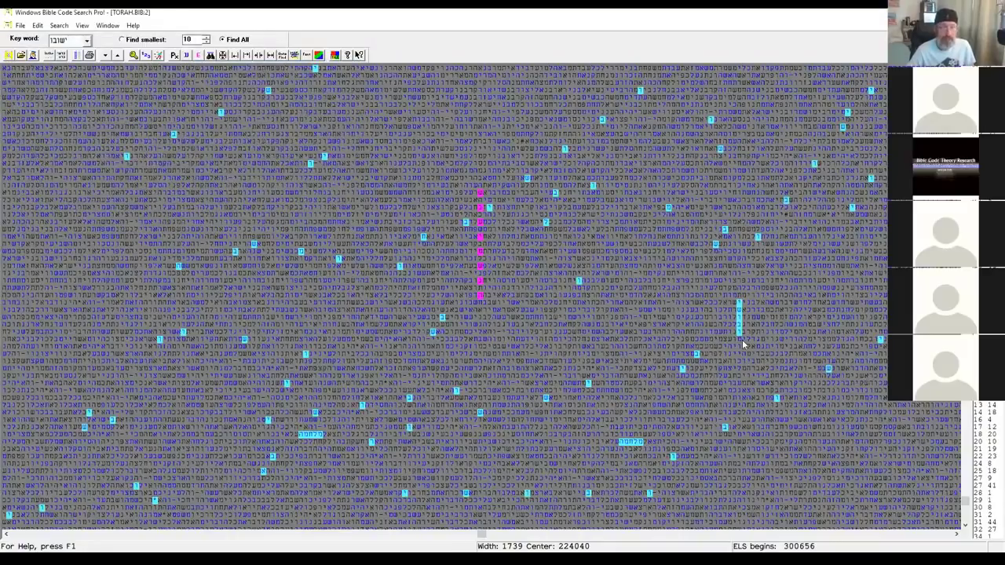
# Switch to the Code Results1 table and untick ישובו results 50 through 45.
pyautogui.hotkey('ctrl', 'F6')
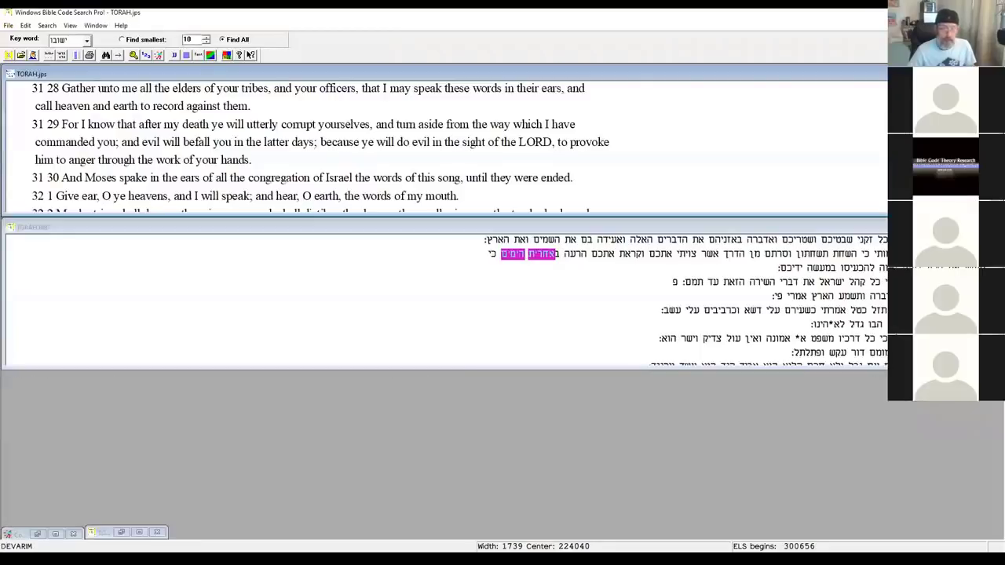
pyautogui.hotkey('ctrl', 'F6')
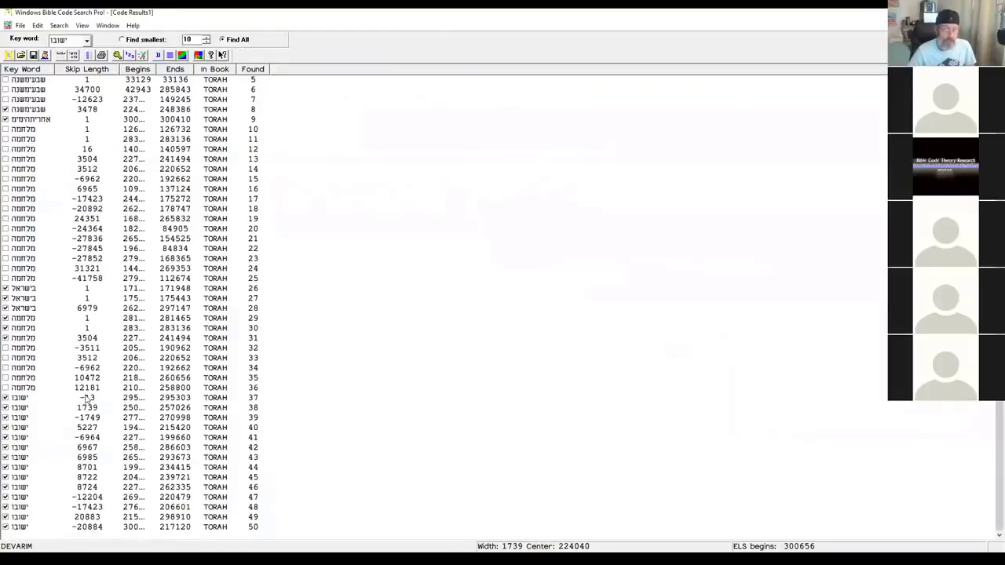
pyautogui.click(23, 526)
pyautogui.click(23, 517)
pyautogui.click(24, 507)
pyautogui.click(24, 497)
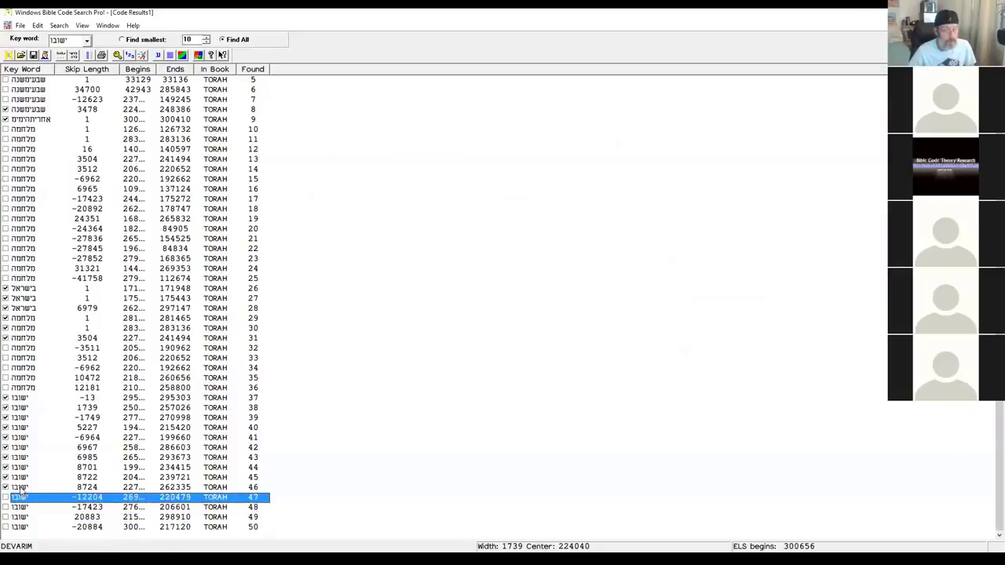
pyautogui.click(22, 486)
pyautogui.click(23, 476)
# Untick results 44 through 39 and restore the TORAH.BIB:2 letter matrix.
pyautogui.click(24, 468)
pyautogui.click(24, 457)
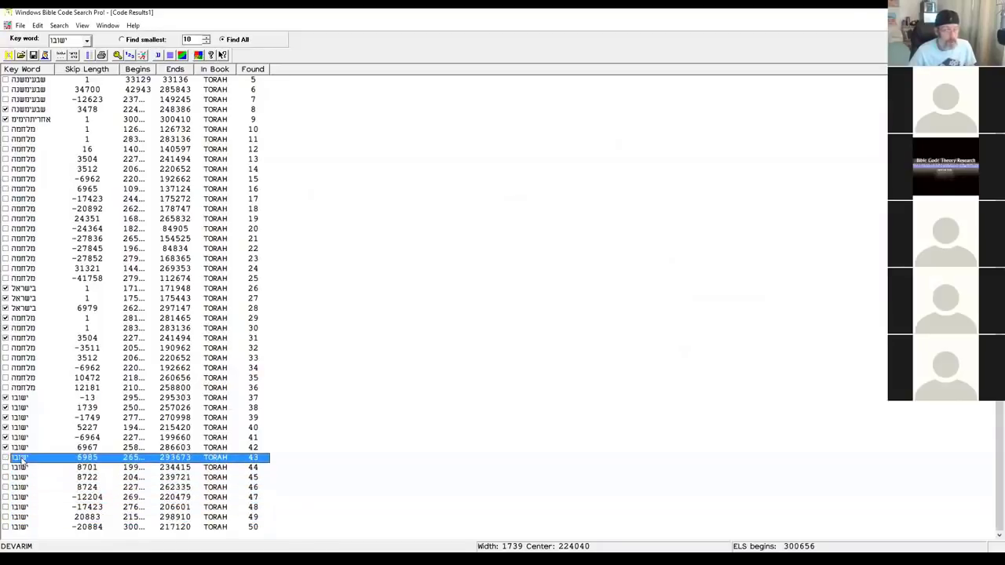
pyautogui.click(23, 448)
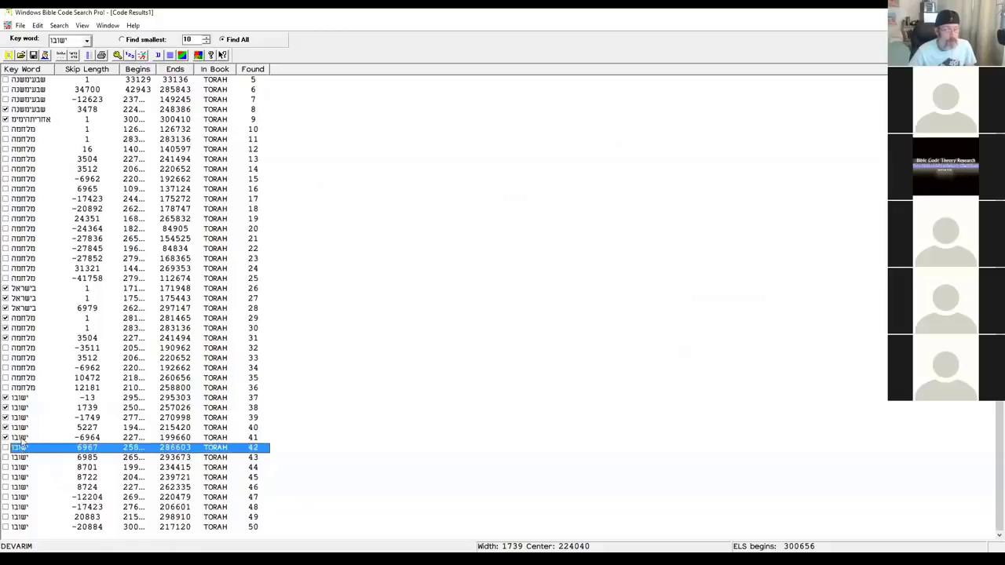
pyautogui.click(23, 437)
pyautogui.click(23, 427)
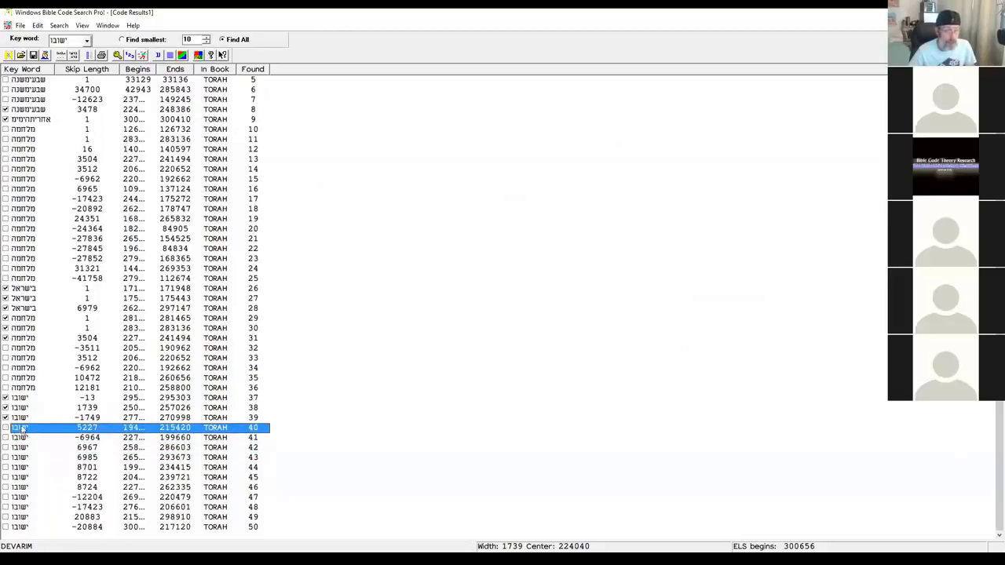
pyautogui.click(23, 419)
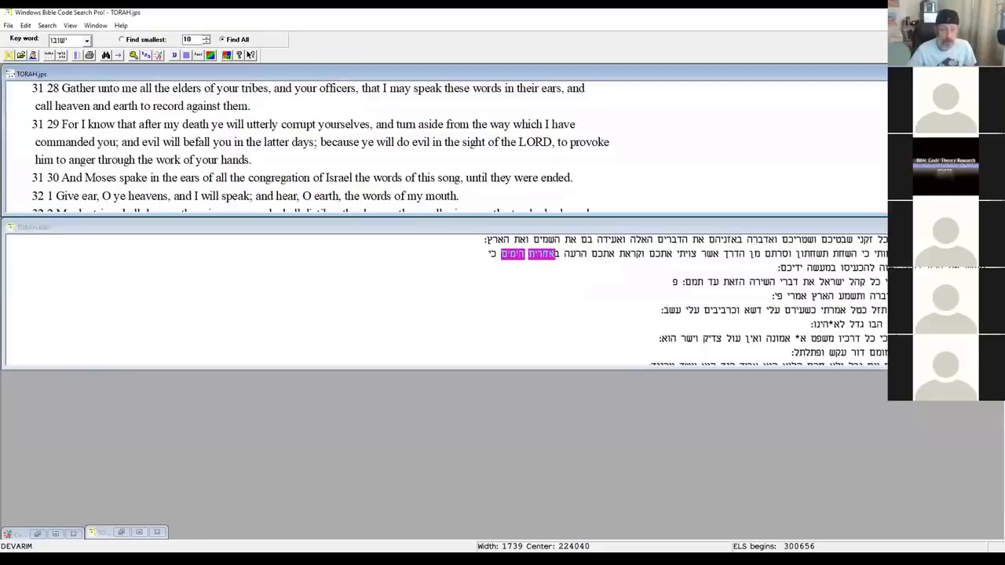
pyautogui.click(139, 533)
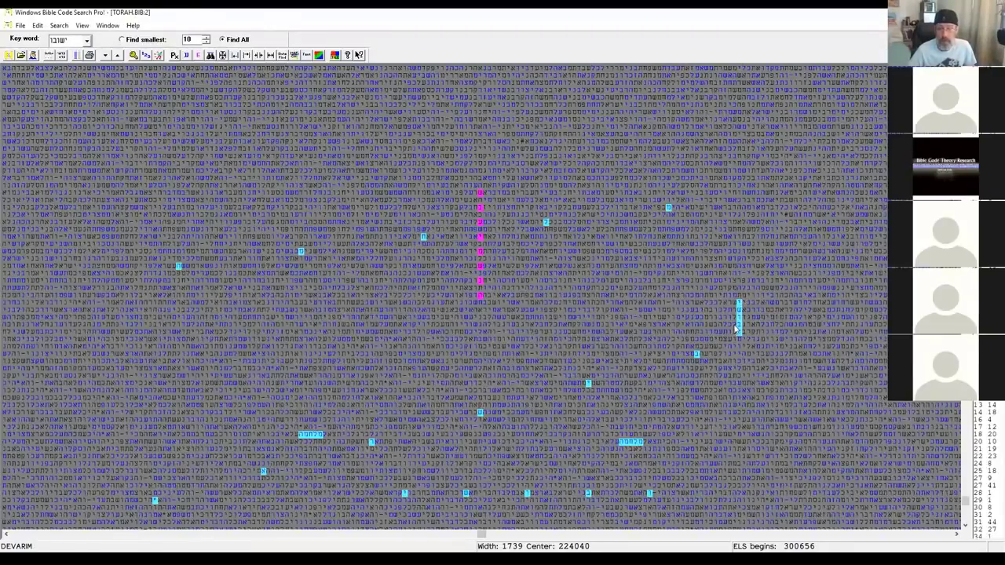
# Set the highlight colour to yellow and mark three letters of the vertical code.
pyautogui.click(319, 55)
pyautogui.click(189, 93)
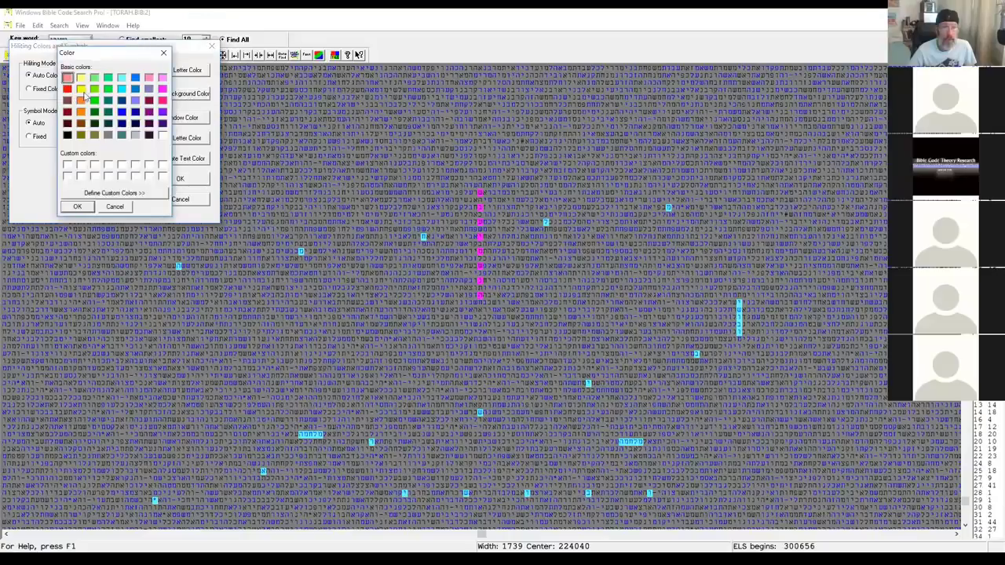
pyautogui.click(82, 90)
pyautogui.click(88, 206)
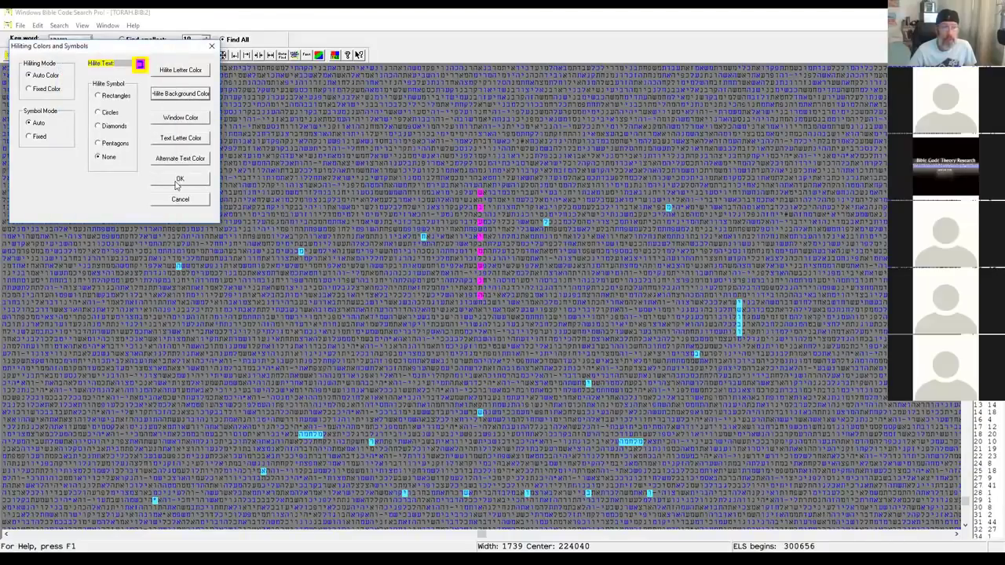
pyautogui.click(179, 181)
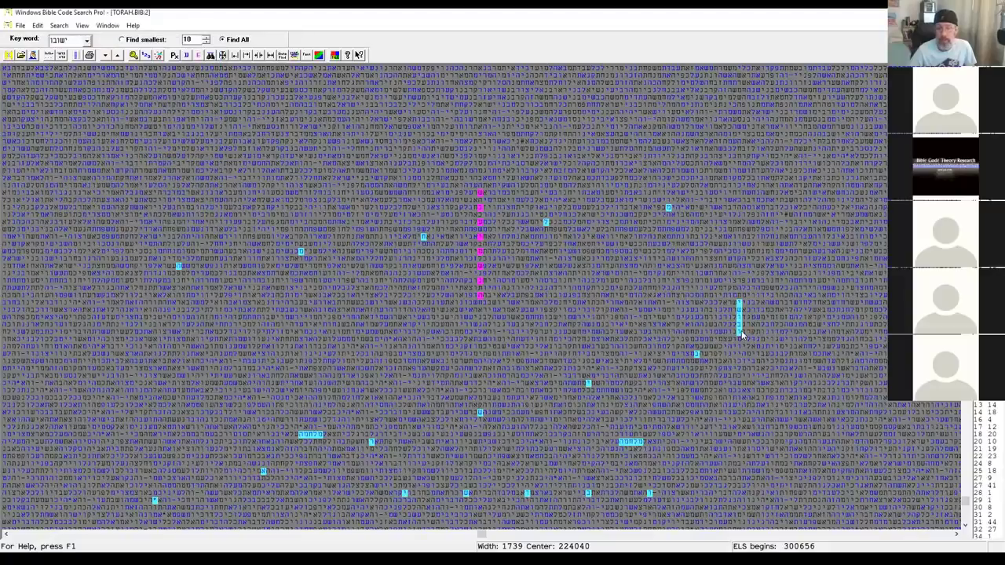
pyautogui.moveTo(739, 336); pyautogui.dragTo(739, 314)
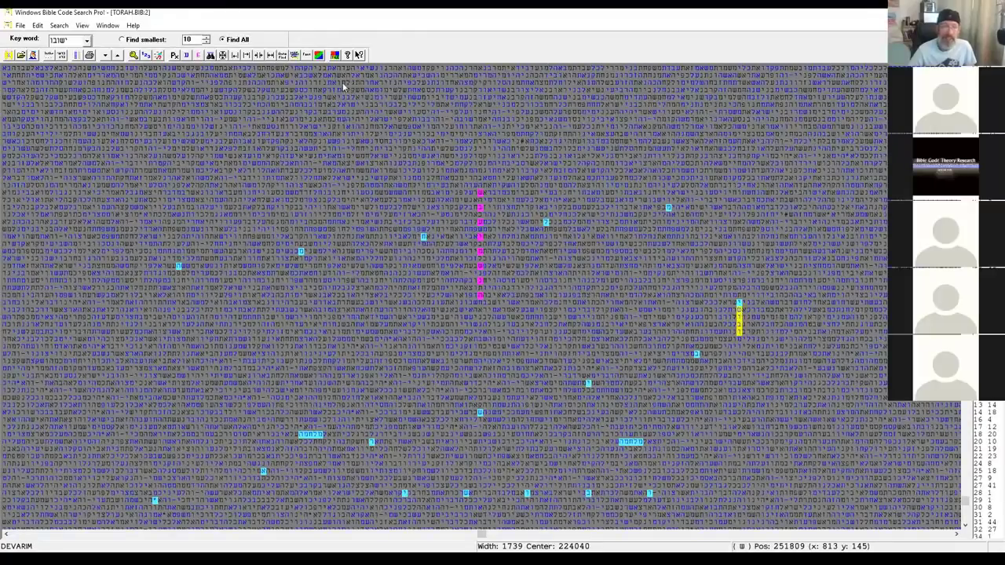
# Change highlighting to dark blue with a light-blue highlight background.
pyautogui.click(318, 55)
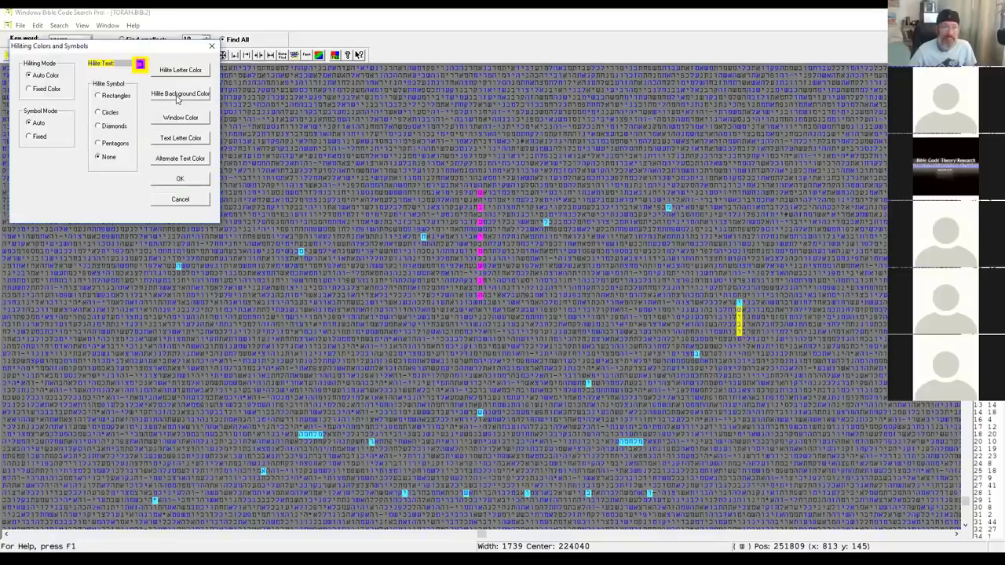
pyautogui.click(177, 95)
pyautogui.click(135, 112)
pyautogui.click(77, 206)
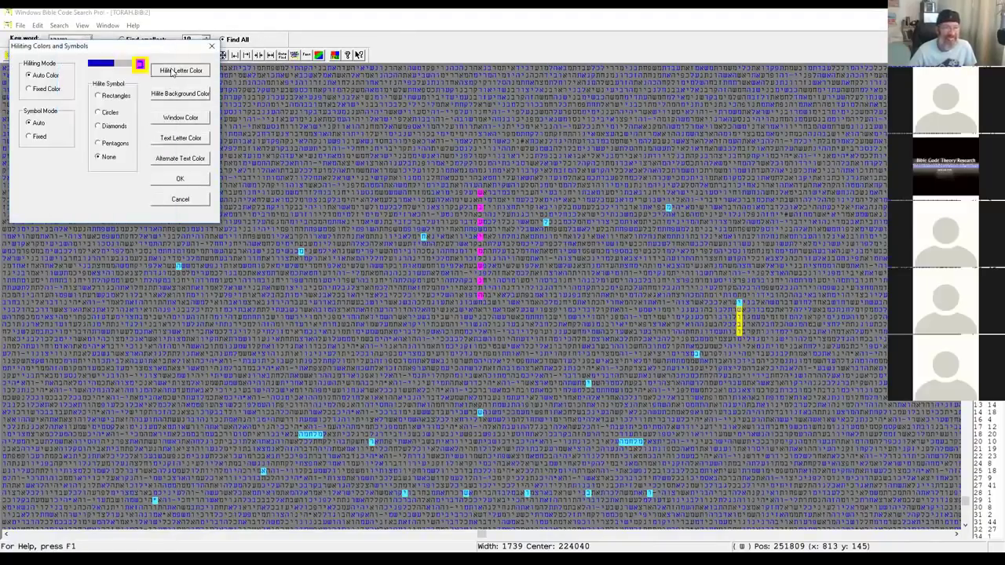
pyautogui.click(188, 94)
pyautogui.click(122, 88)
pyautogui.click(86, 207)
pyautogui.click(187, 180)
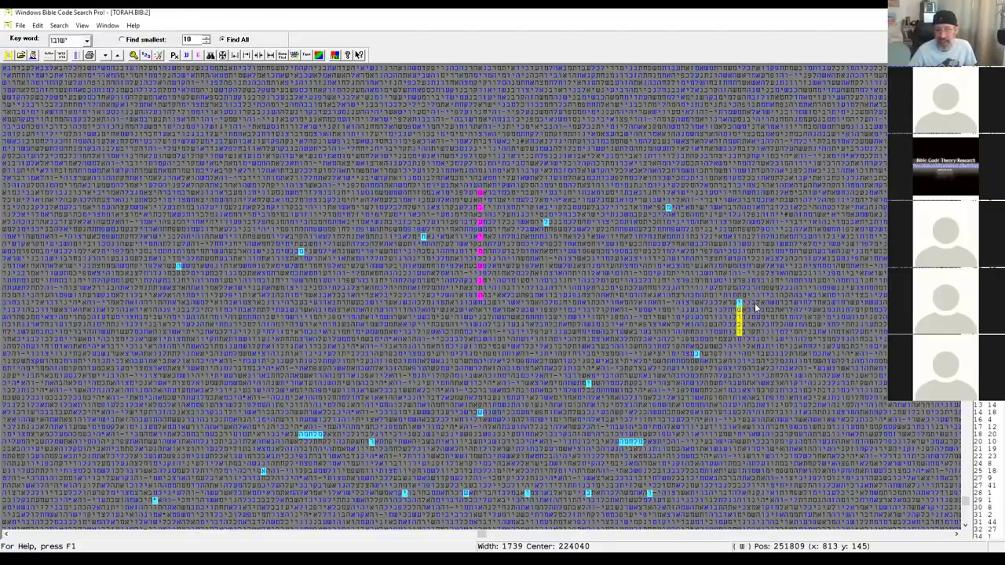
# Mark the horizontal term beside the yellow column in dark blue.
pyautogui.click(750, 306)
pyautogui.click(732, 303)
pyautogui.click(720, 300)
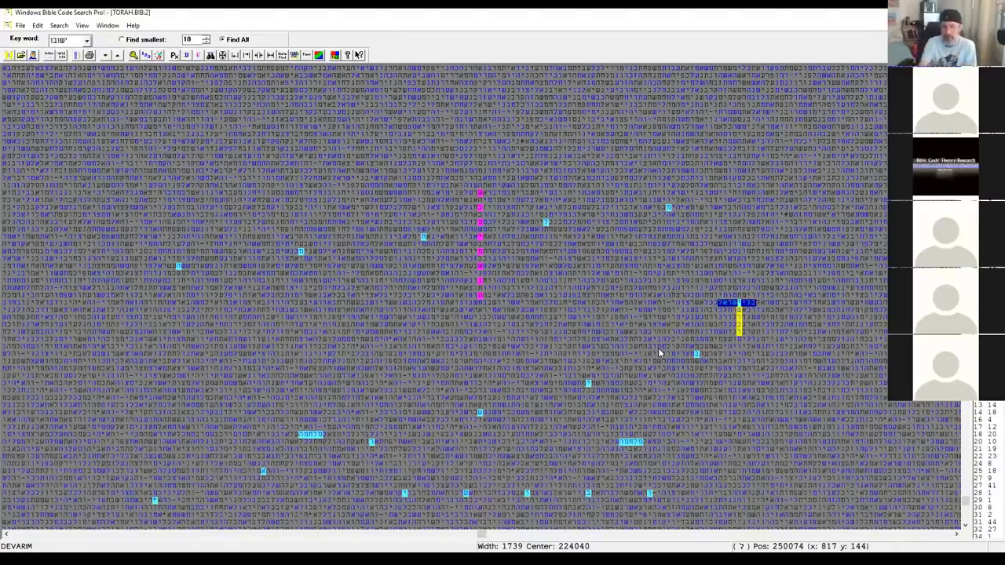
# Scroll the matrix slightly right and mark the diagonal cyan term's letters in black.
pyautogui.click(957, 534)
pyautogui.click(957, 535)
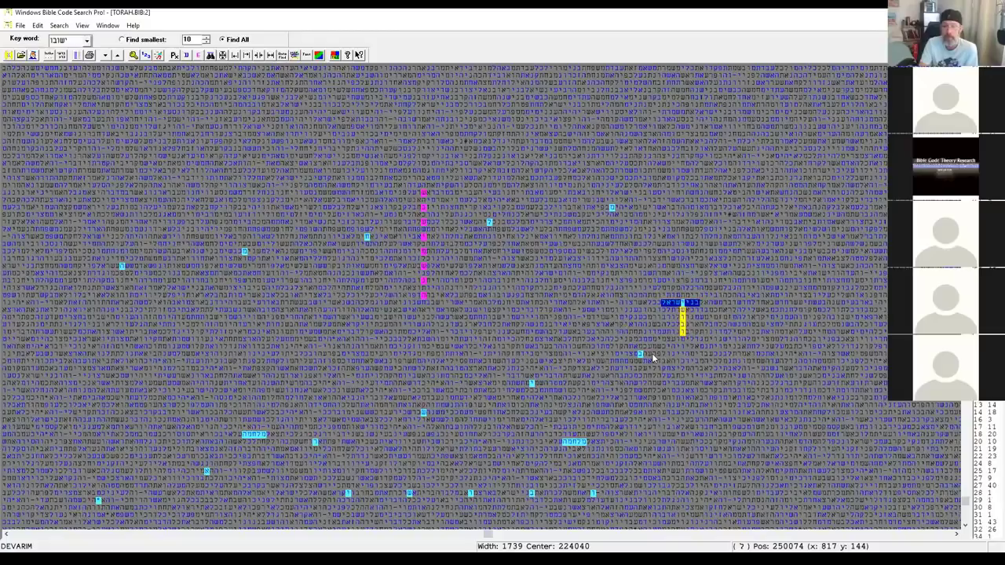
pyautogui.click(242, 250)
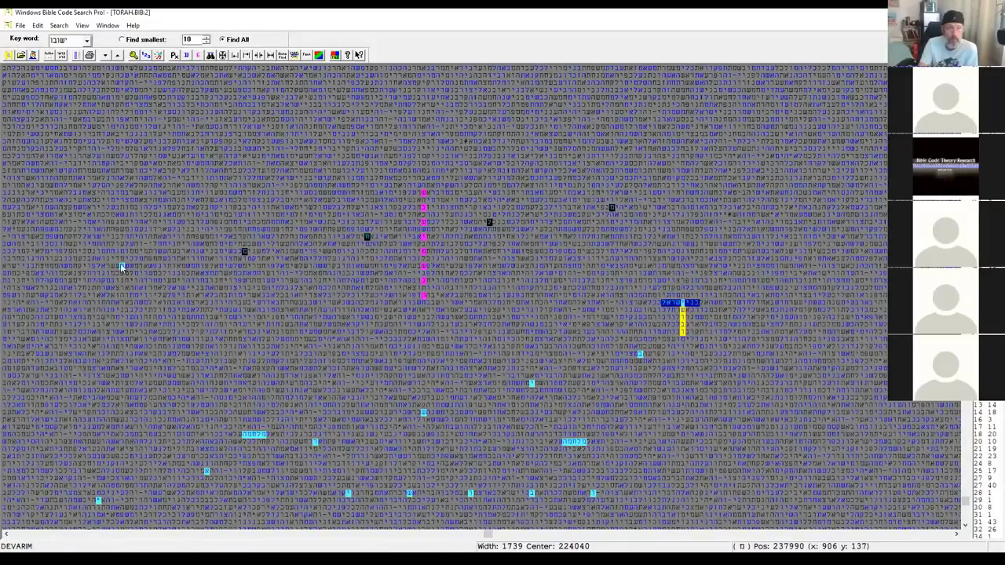
pyautogui.click(122, 266)
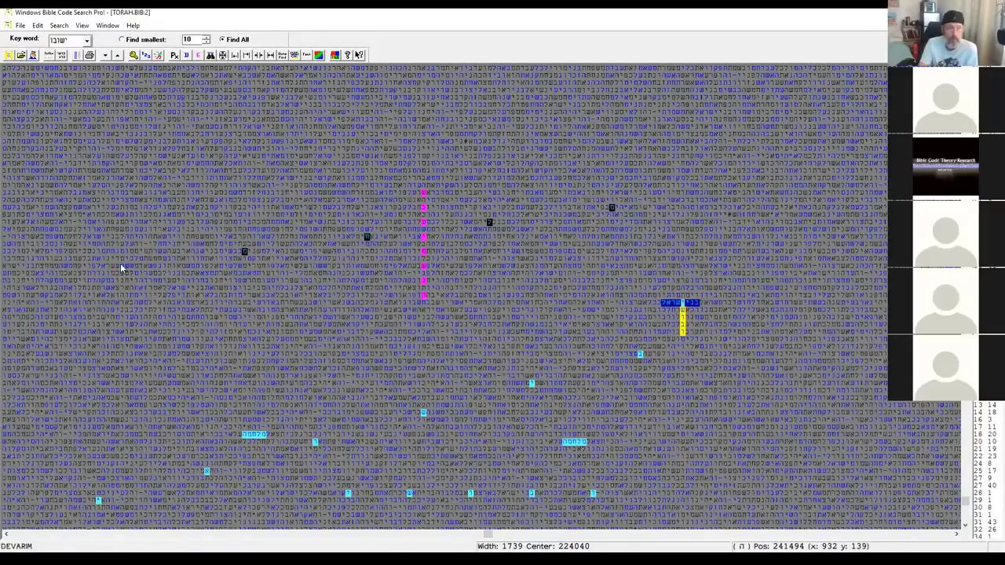
# Click the letter beside the lower cyan term, clearing the black marks back to cyan.
pyautogui.click(582, 443)
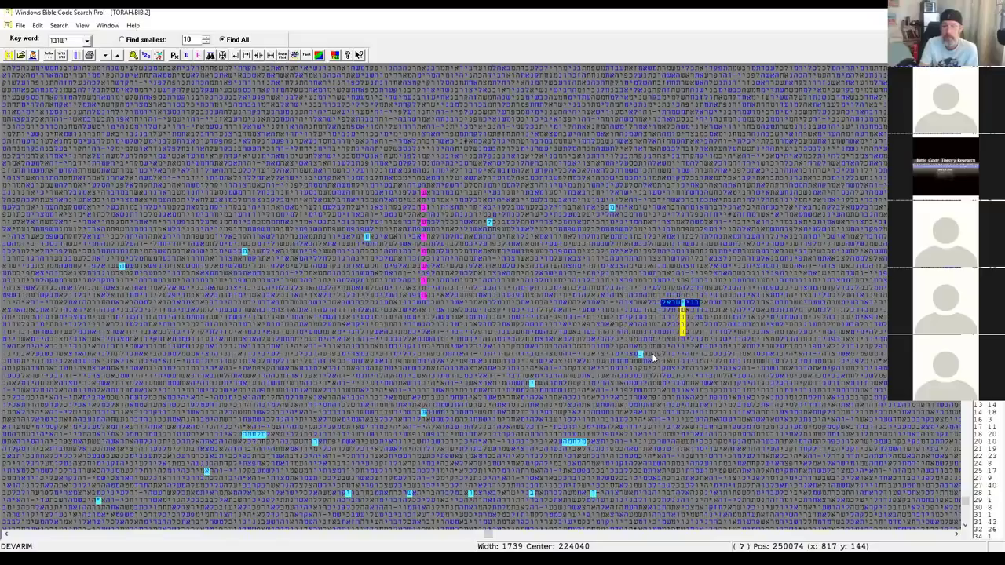
# Mark the diagonal term's letters and the lower horizontal cyan term in black.
pyautogui.click(242, 250)
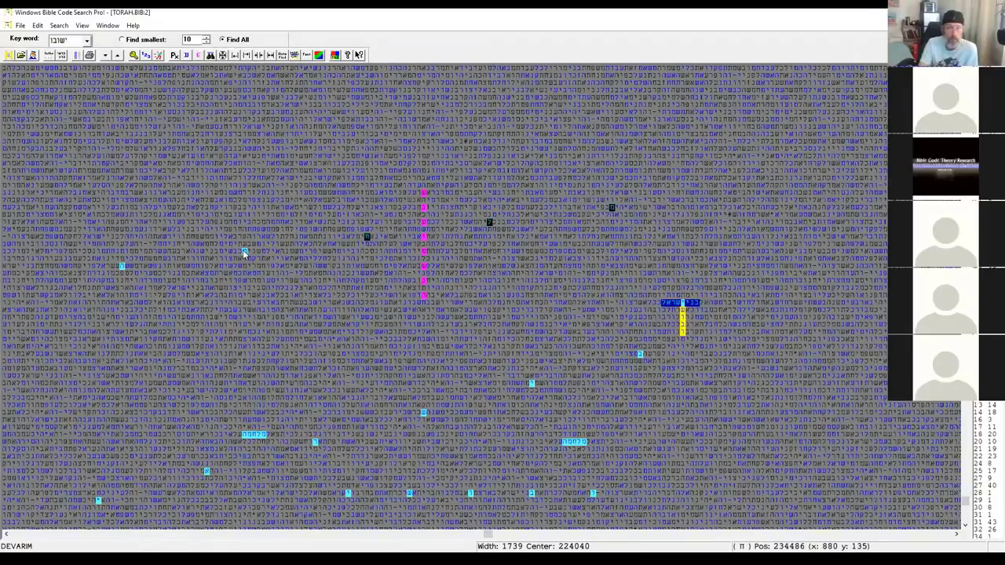
pyautogui.click(122, 266)
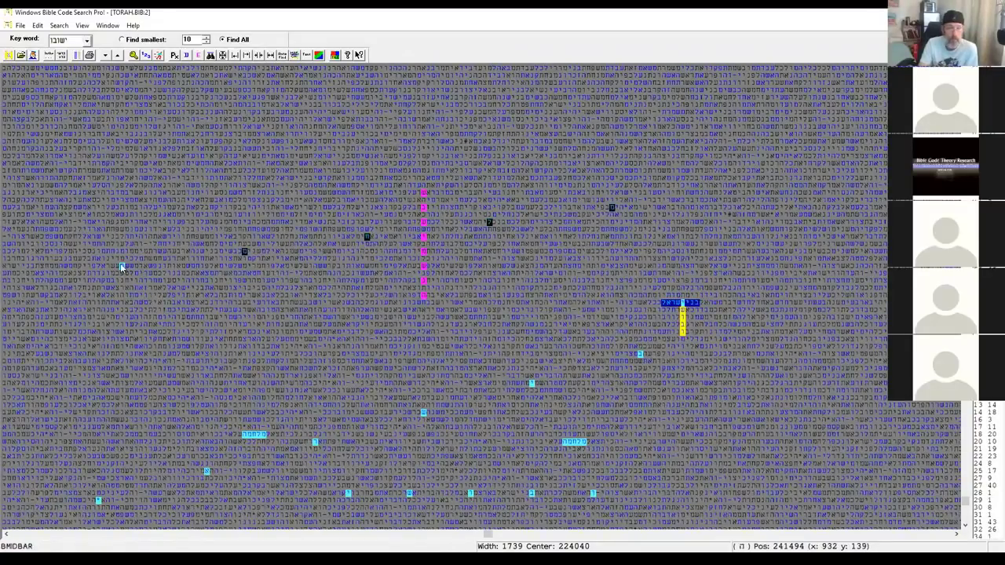
pyautogui.click(583, 443)
pyautogui.click(579, 443)
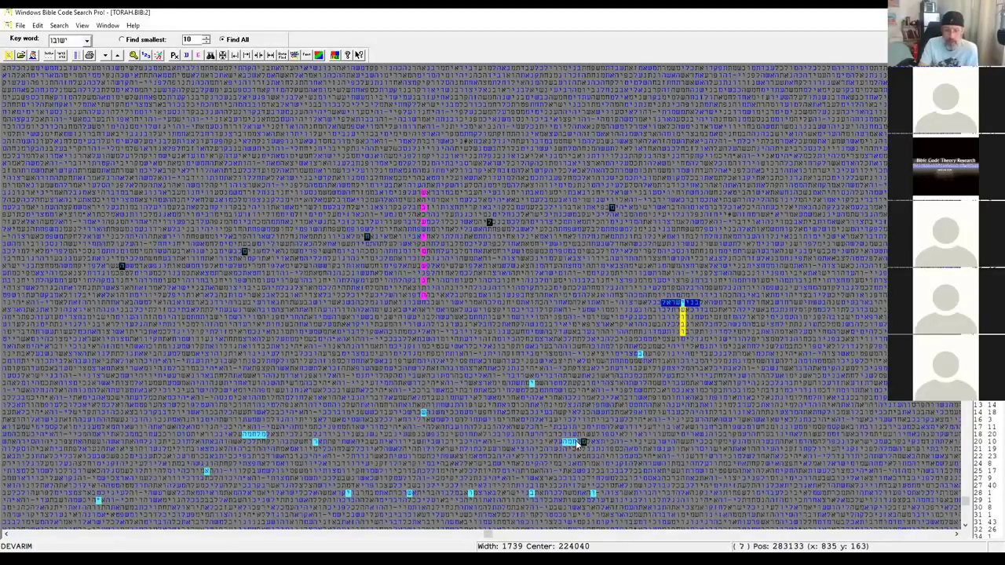
pyautogui.click(577, 444)
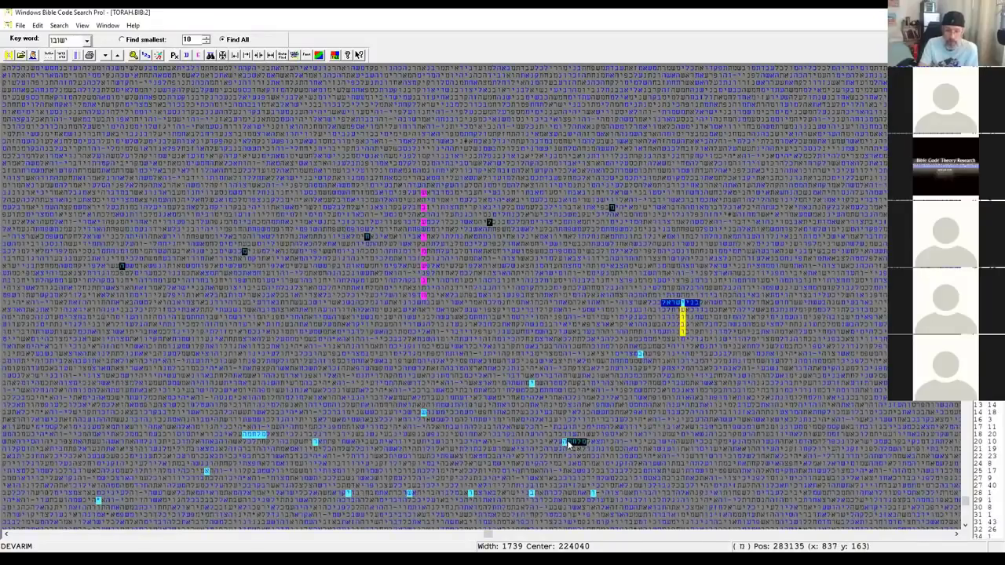
# Mark the cyan term at the lower left in black.
pyautogui.click(262, 436)
pyautogui.click(256, 436)
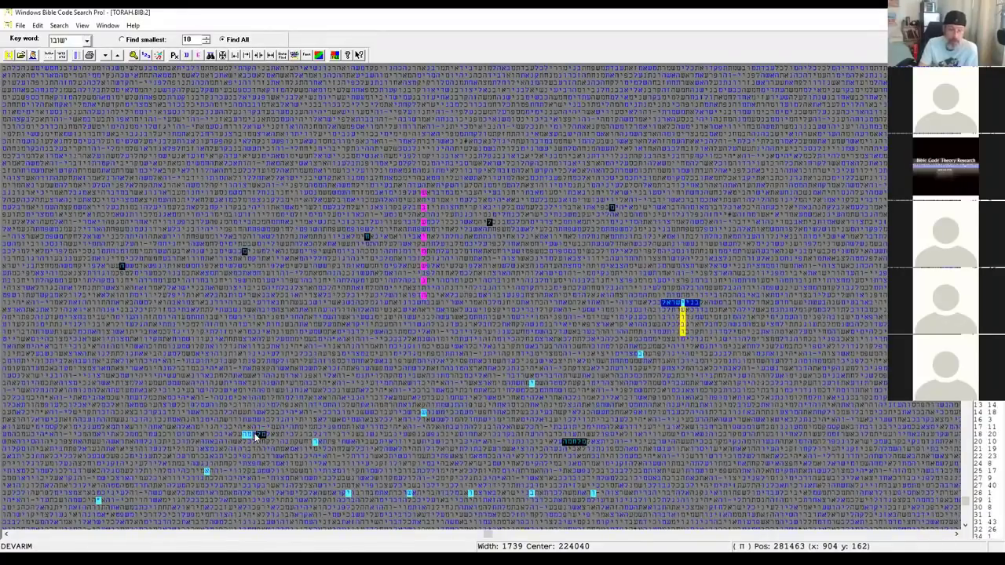
pyautogui.click(250, 436)
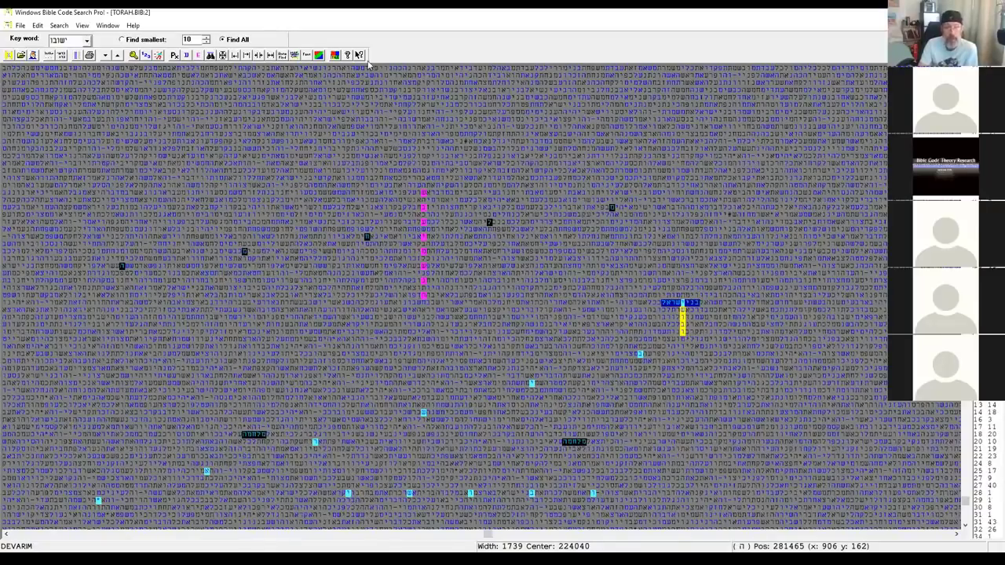
# Set the highlight background to yellow and highlighted letters to black.
pyautogui.click(319, 55)
pyautogui.click(181, 94)
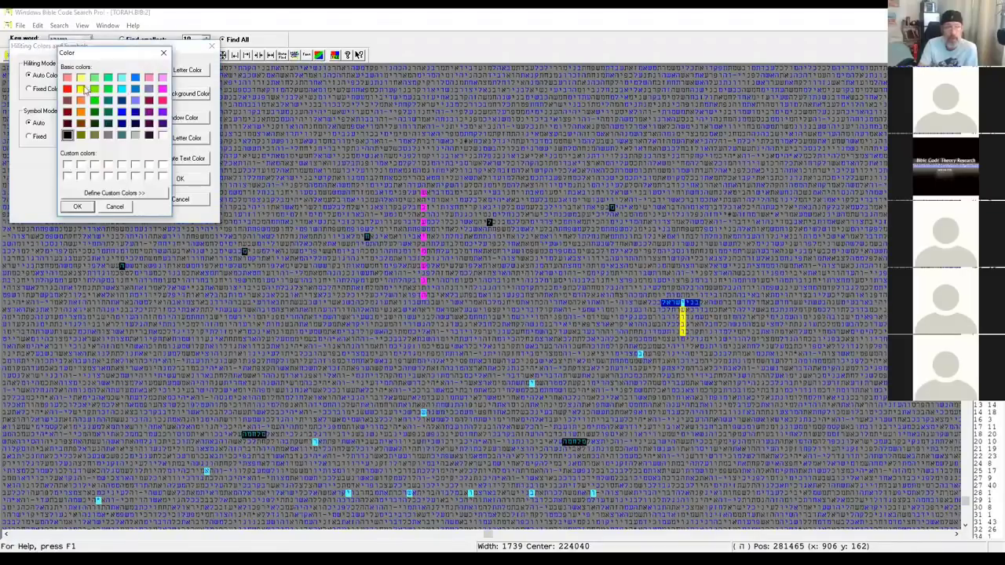
pyautogui.click(81, 89)
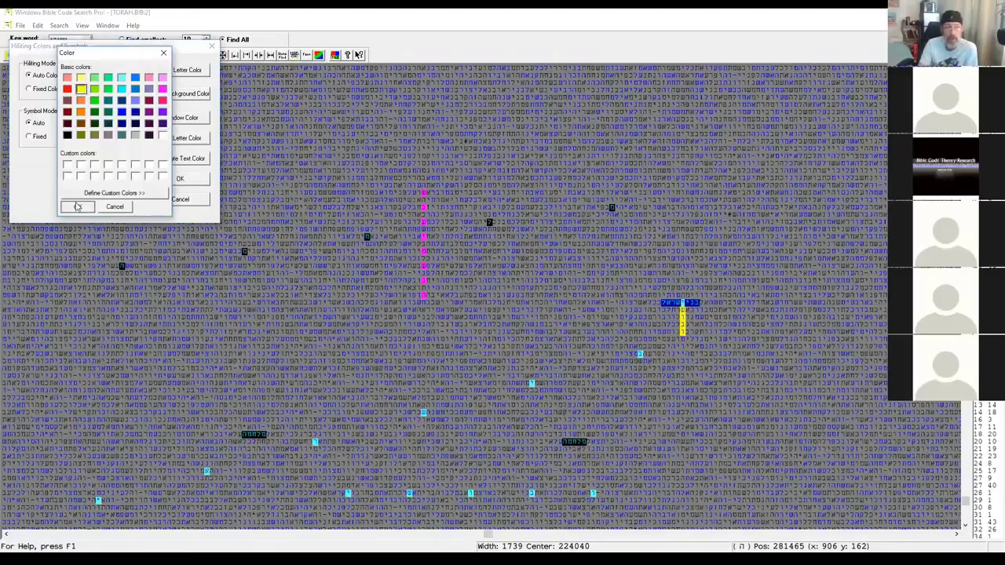
pyautogui.click(77, 206)
pyautogui.click(193, 72)
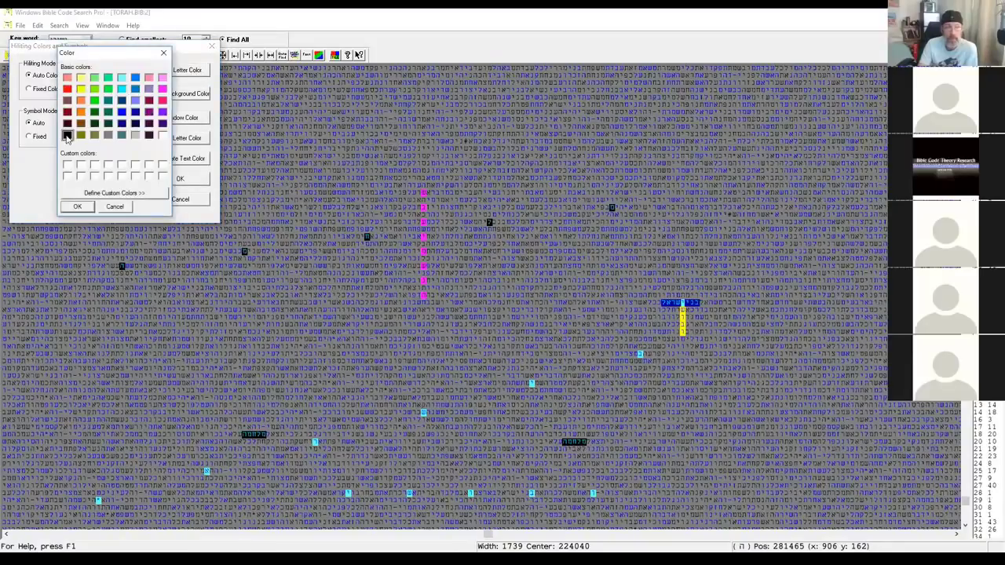
pyautogui.click(68, 136)
pyautogui.click(77, 206)
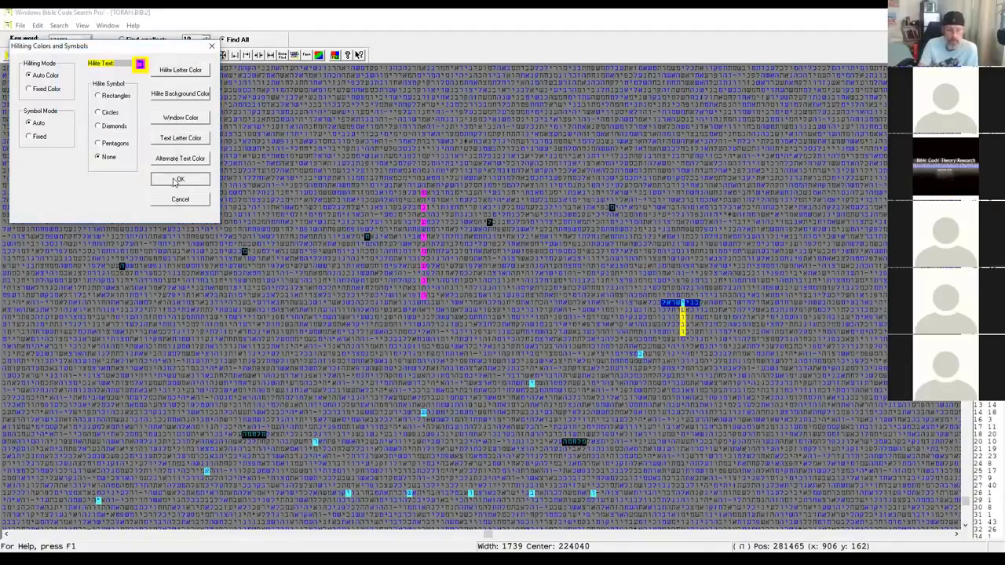
pyautogui.click(178, 181)
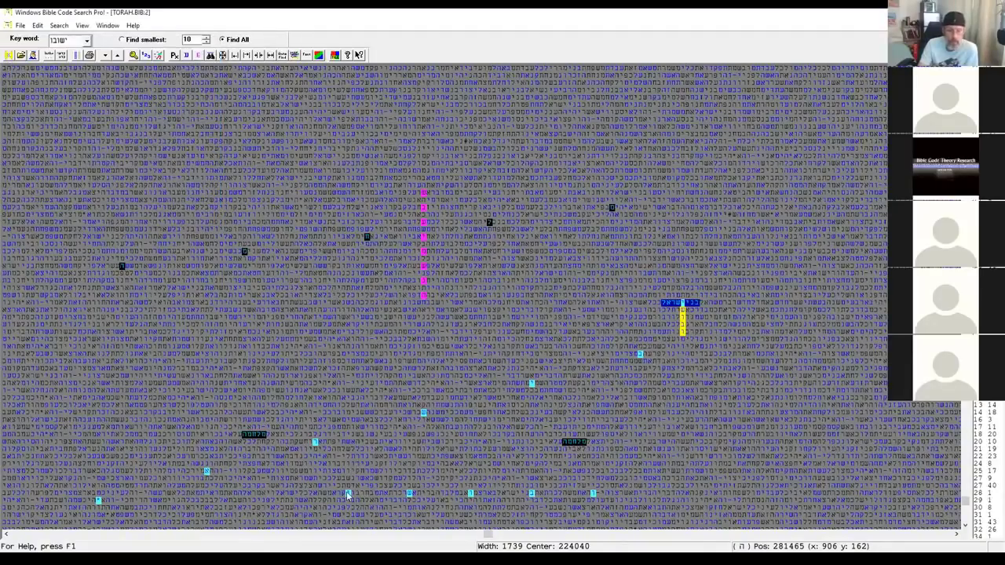
# Highlight the evenly spaced bottom-row letters in yellow.
pyautogui.click(409, 491)
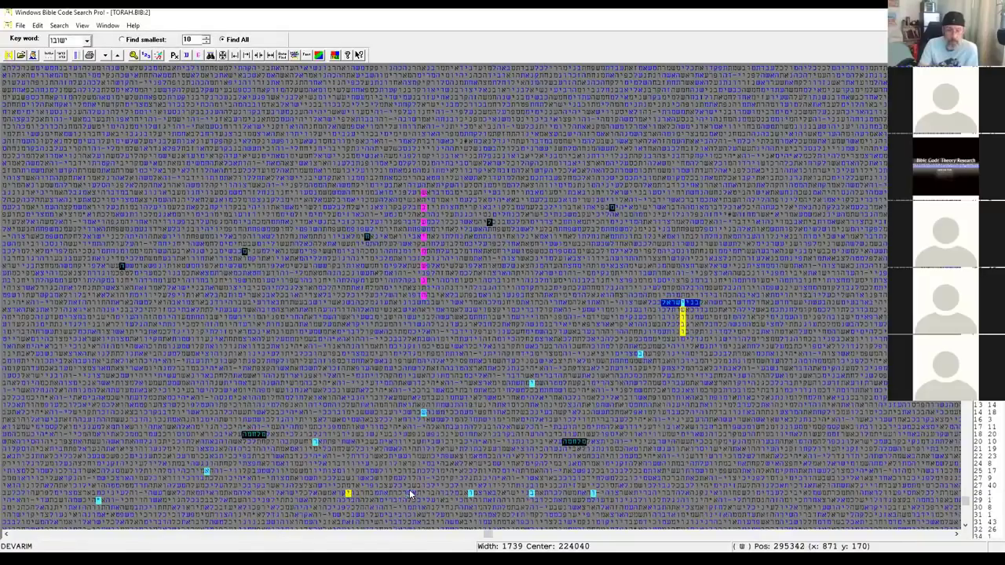
pyautogui.click(470, 493)
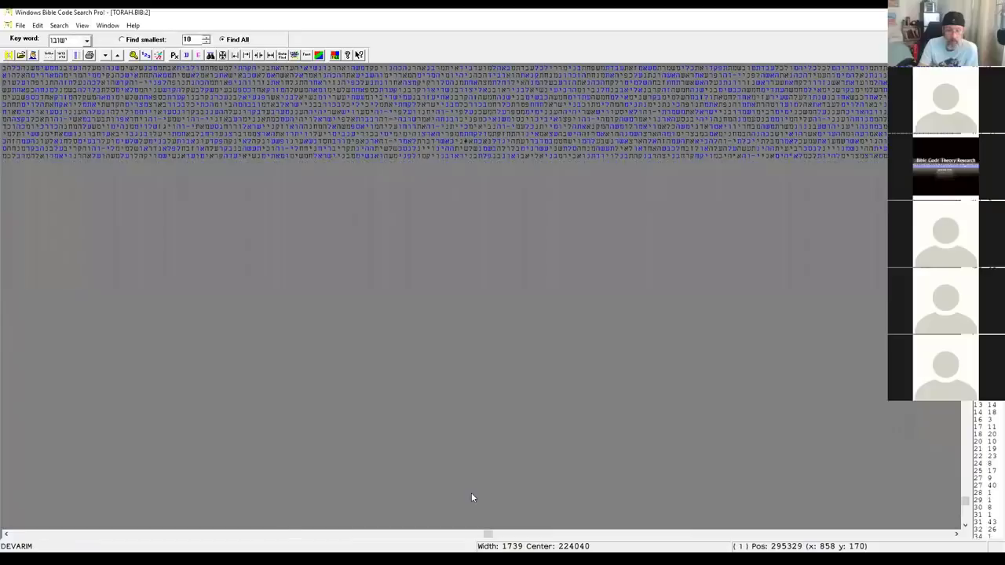
pyautogui.click(531, 495)
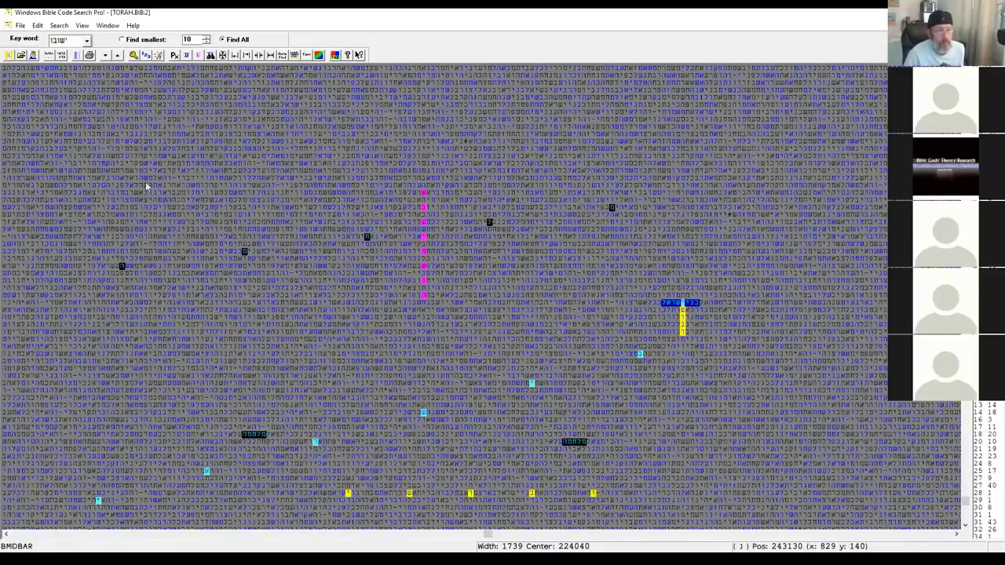
# Run a keyword search for אחריתהימים, chosen from the earlier keywords list.
pyautogui.click(211, 57)
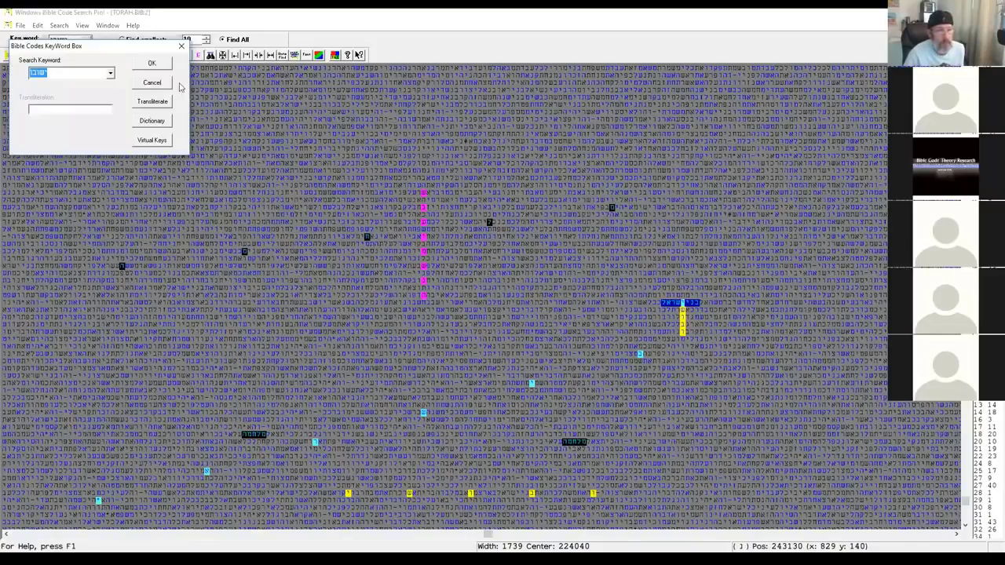
pyautogui.click(111, 73)
pyautogui.click(54, 114)
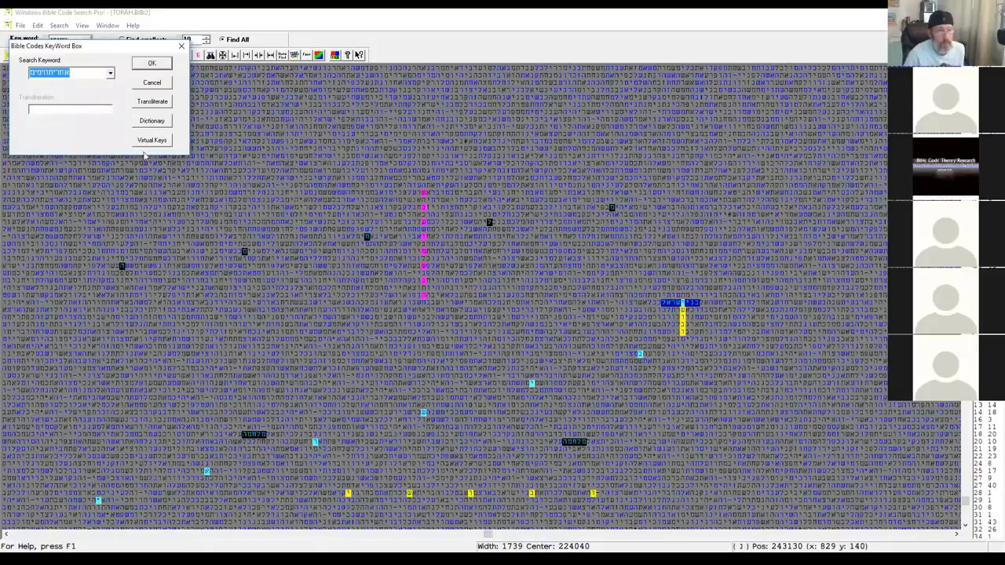
pyautogui.click(146, 65)
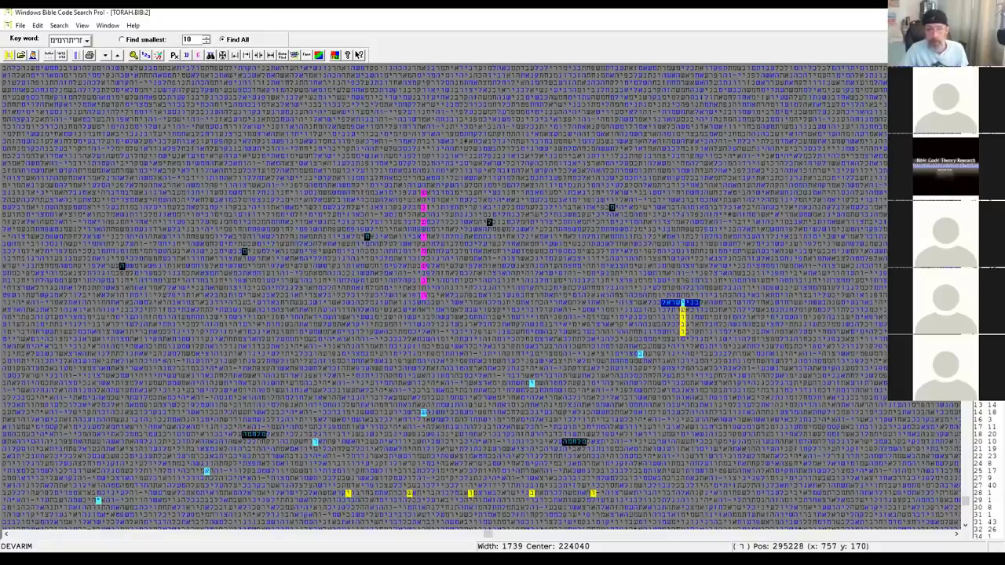
# Show the text windows beside the matrix and jump the Hebrew text to a matrix letter.
pyautogui.hotkey('ctrl', 'F5')
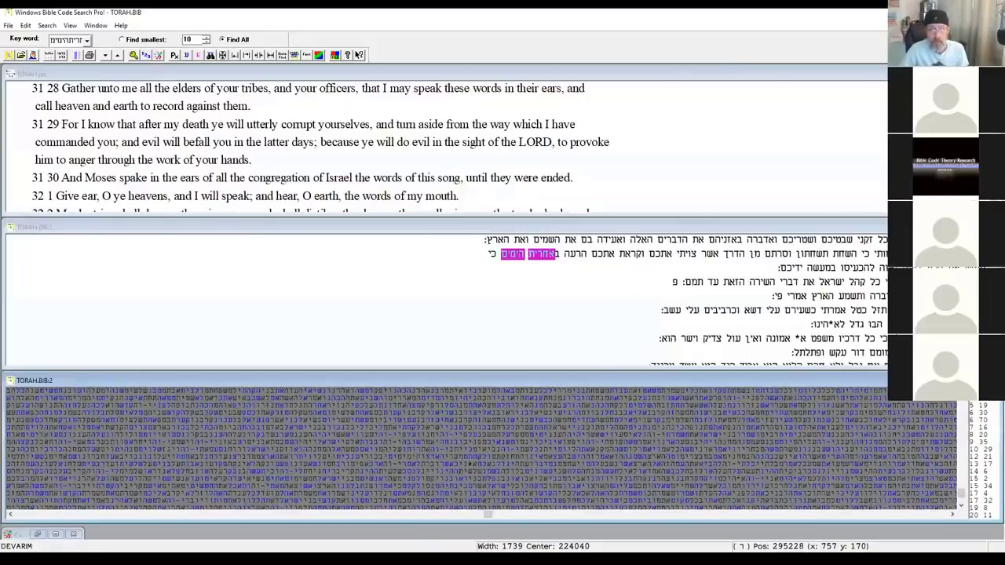
pyautogui.scroll(-5, 962, 506)
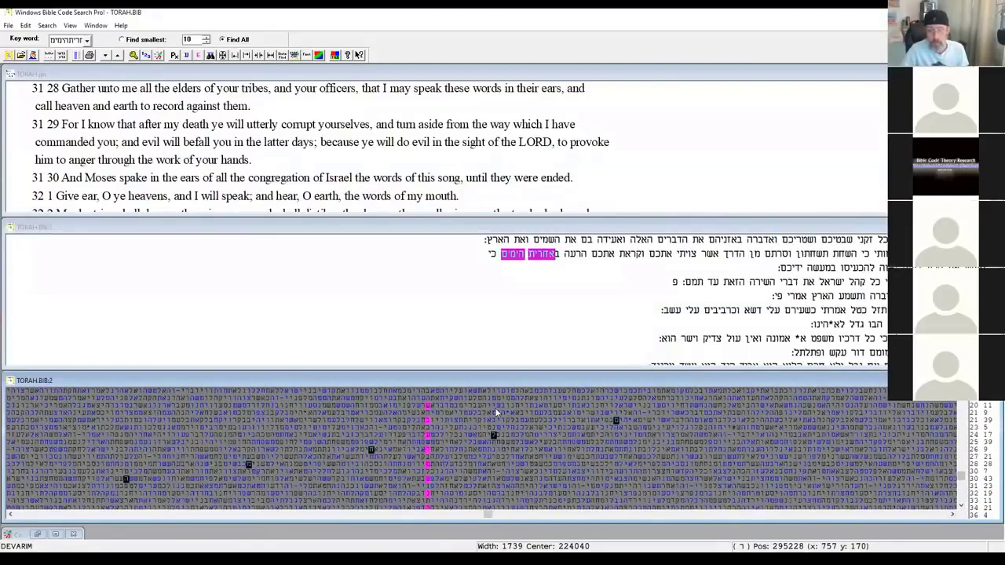
pyautogui.rightClick(495, 407)
pyautogui.click(548, 519)
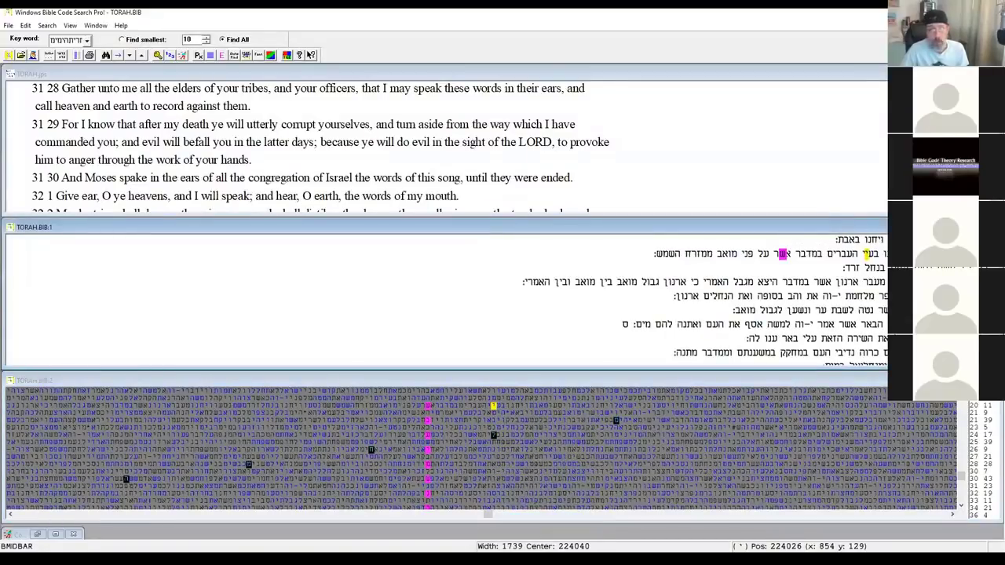
# Bring the English pane to the matching verses, Numbers 21:2–21:5.
pyautogui.click(222, 55)
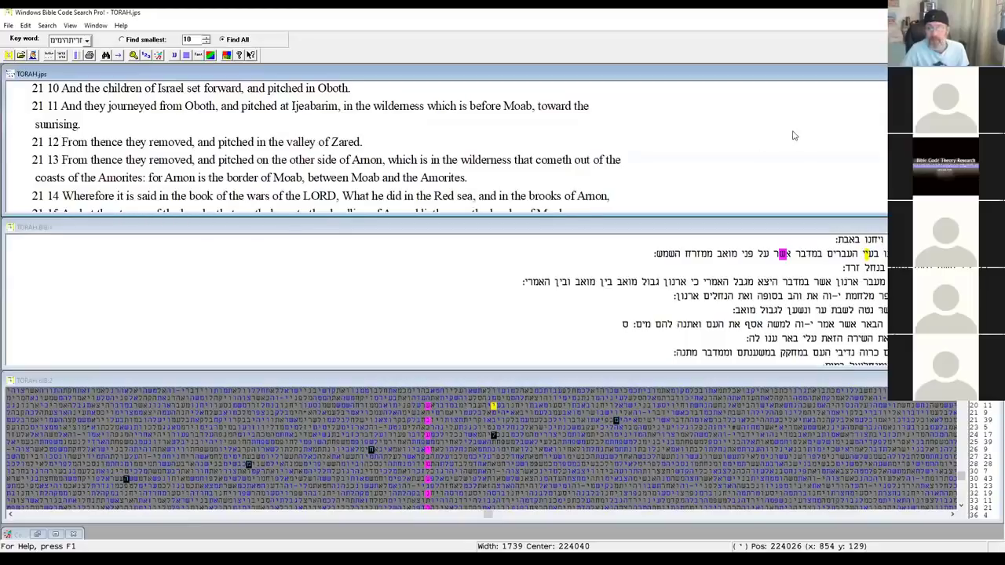
pyautogui.scroll(3, 793, 136)
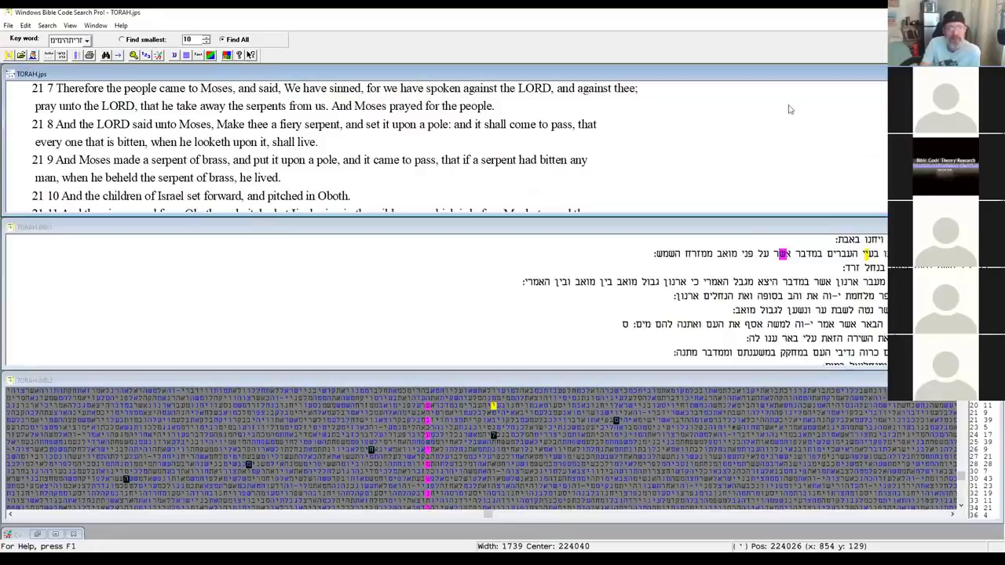
pyautogui.scroll(4, 799, 109)
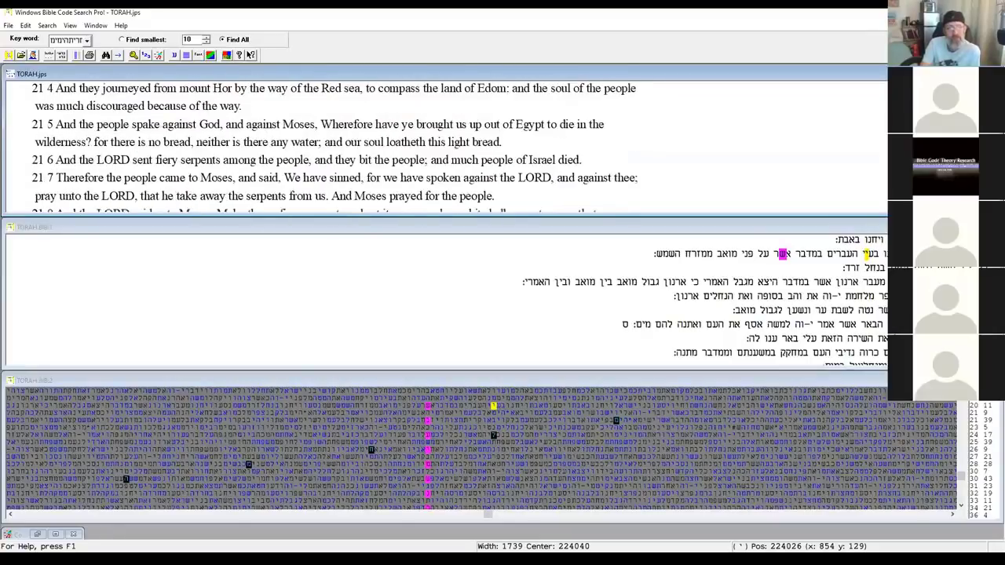
pyautogui.scroll(1, 799, 109)
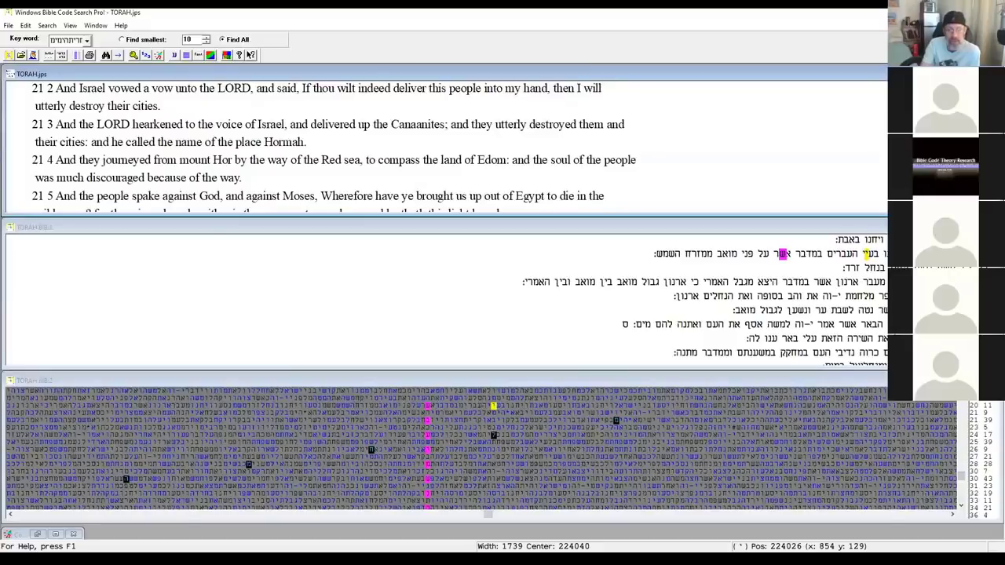
# Show the highlighted term's location in the Hebrew text and the English verses.
pyautogui.click(492, 413)
pyautogui.rightClick(492, 415)
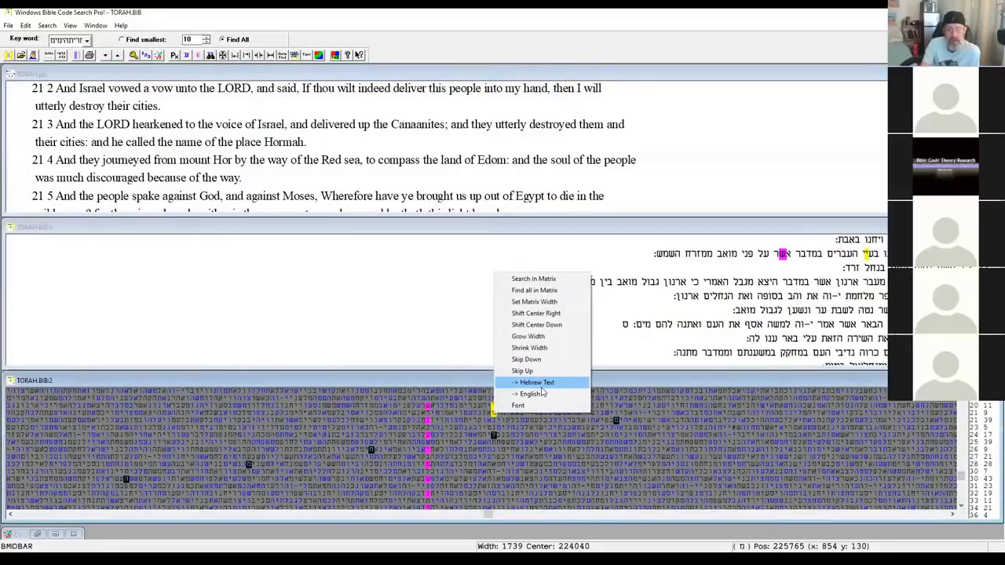
pyautogui.click(541, 385)
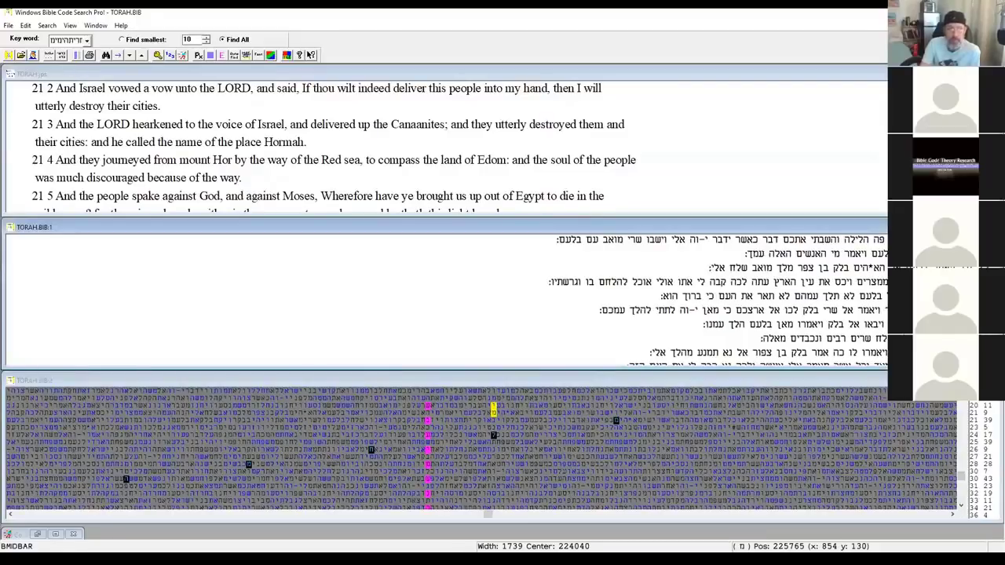
pyautogui.click(221, 57)
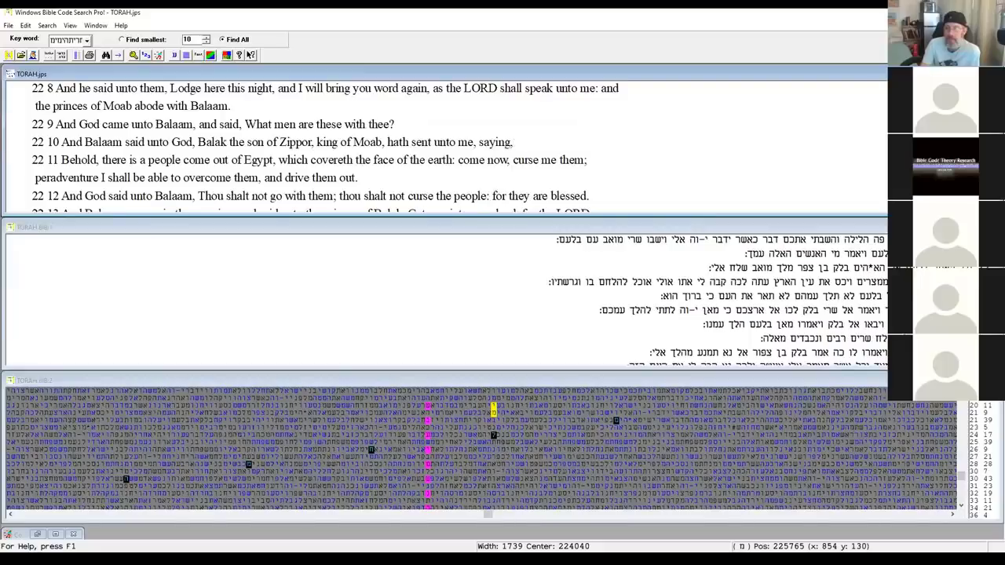
pyautogui.scroll(1, 514, 142)
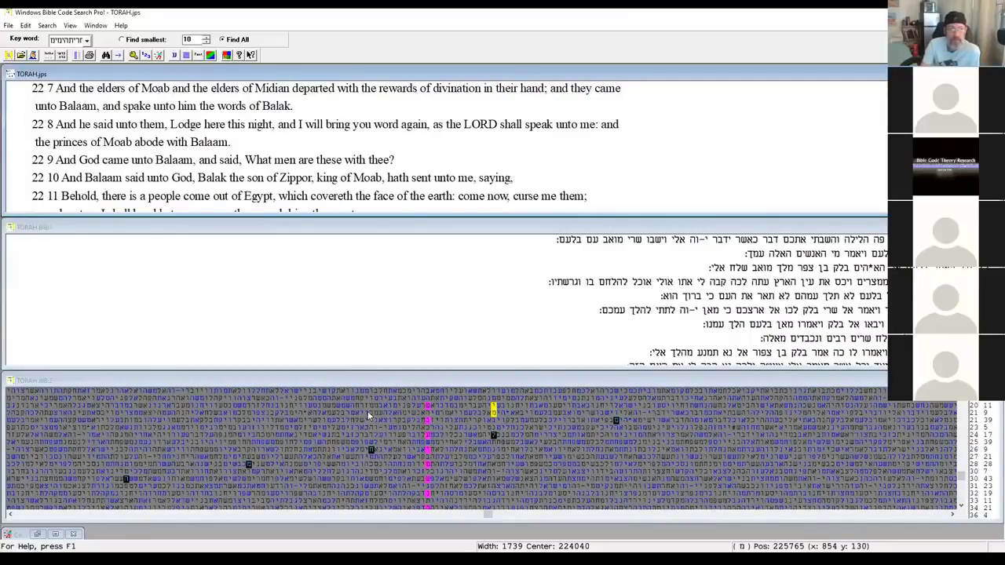
# Jump the Hebrew text to another highlighted term's location in the matrix.
pyautogui.click(493, 427)
pyautogui.rightClick(494, 428)
pyautogui.click(543, 391)
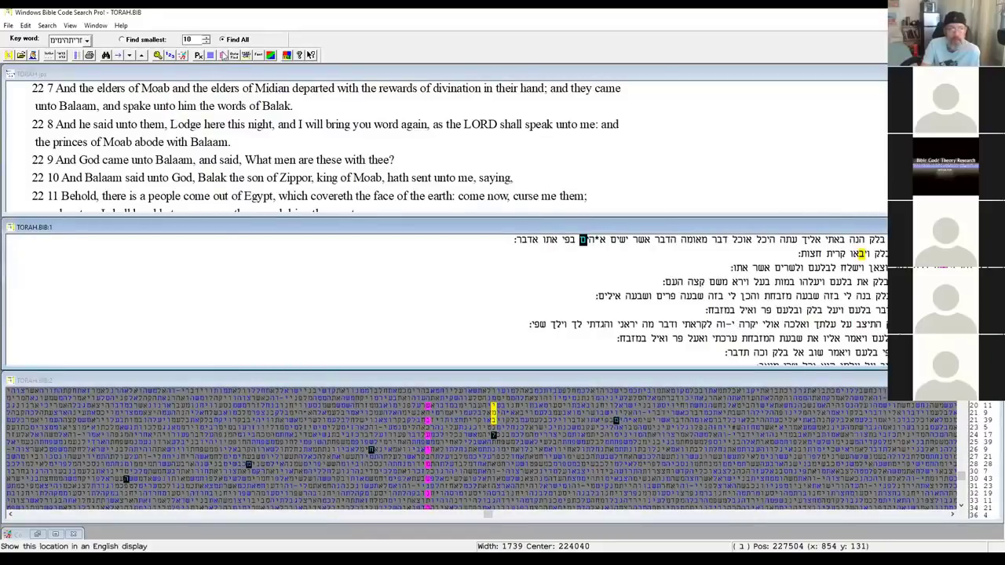
# Show that location in the English verses and scroll through the passage.
pyautogui.click(223, 55)
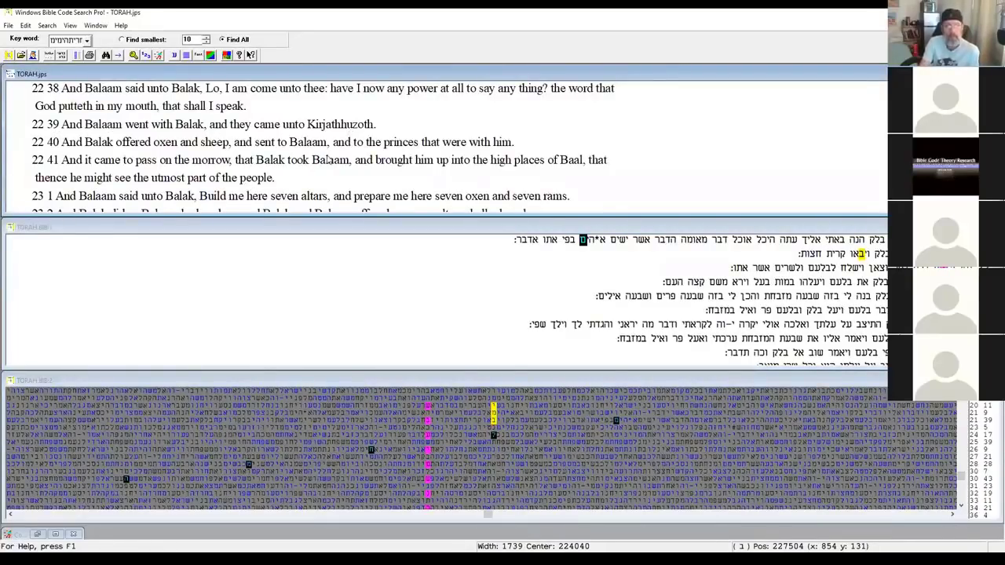
pyautogui.scroll(4, 680, 169)
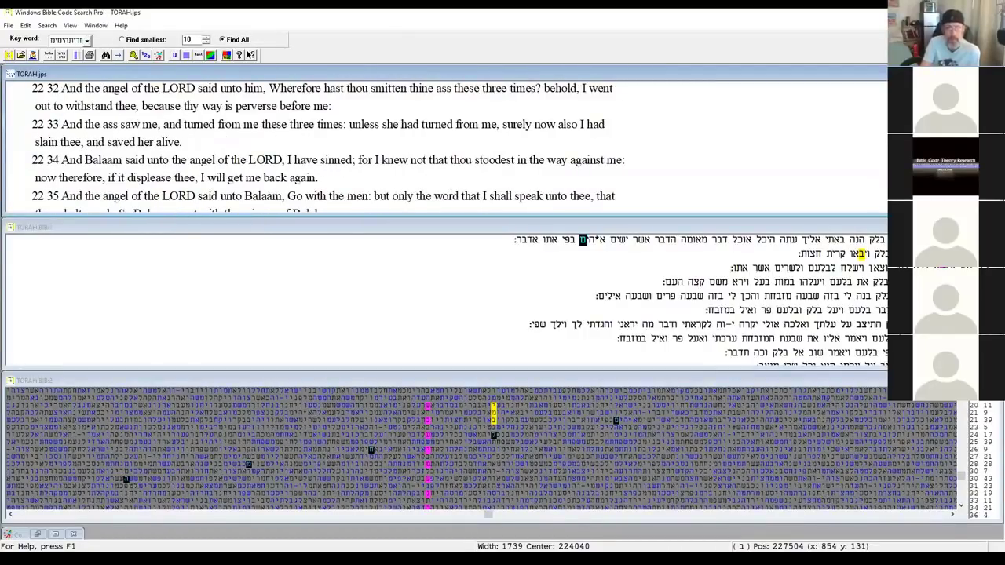
pyautogui.scroll(2, 342, 148)
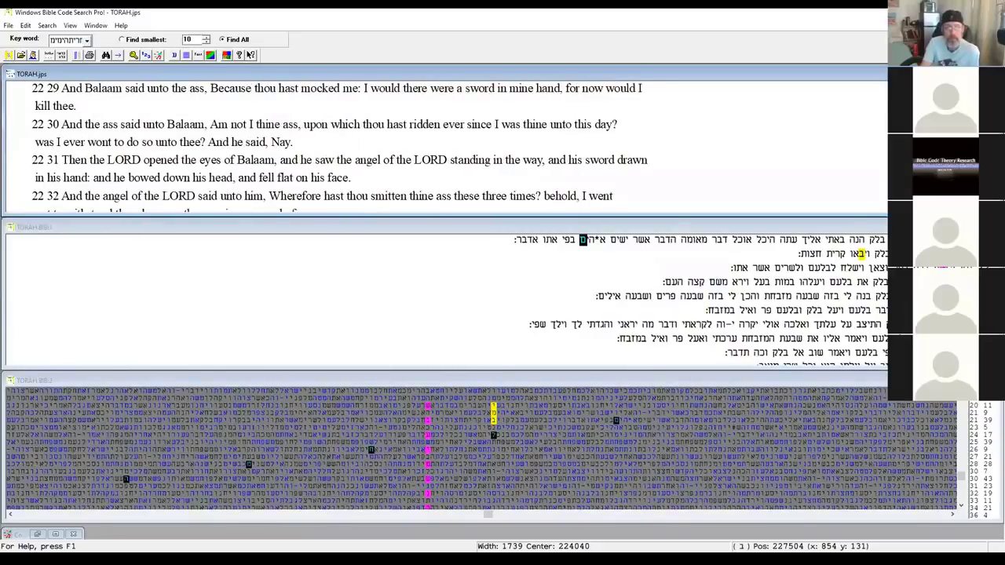
pyautogui.scroll(1, 342, 147)
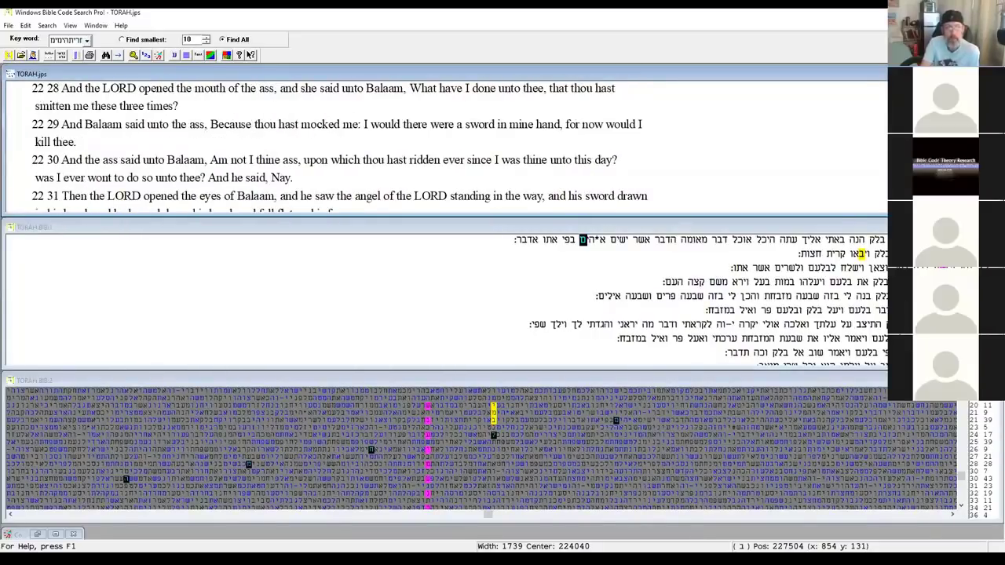
pyautogui.scroll(3, 342, 148)
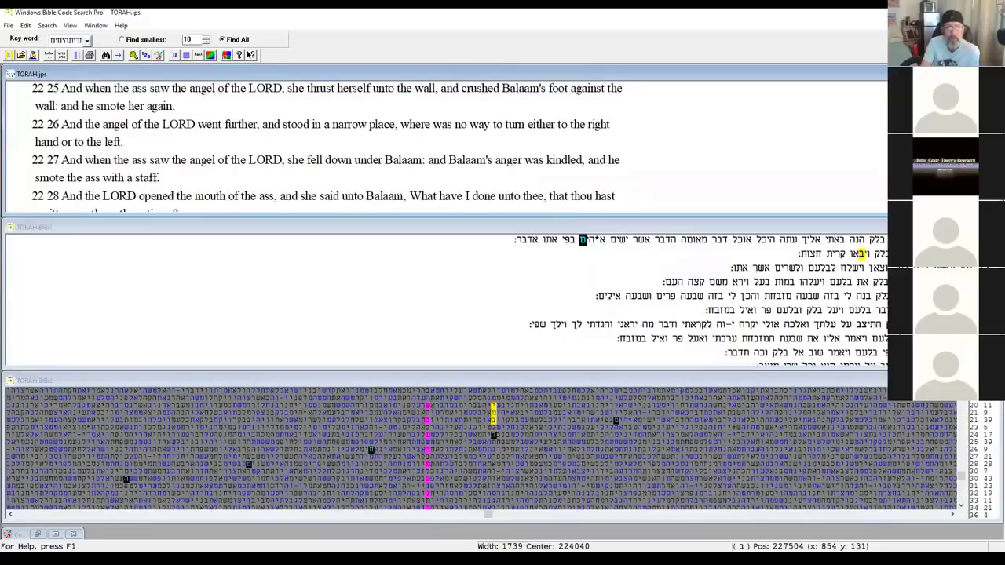
pyautogui.scroll(-10, 341, 147)
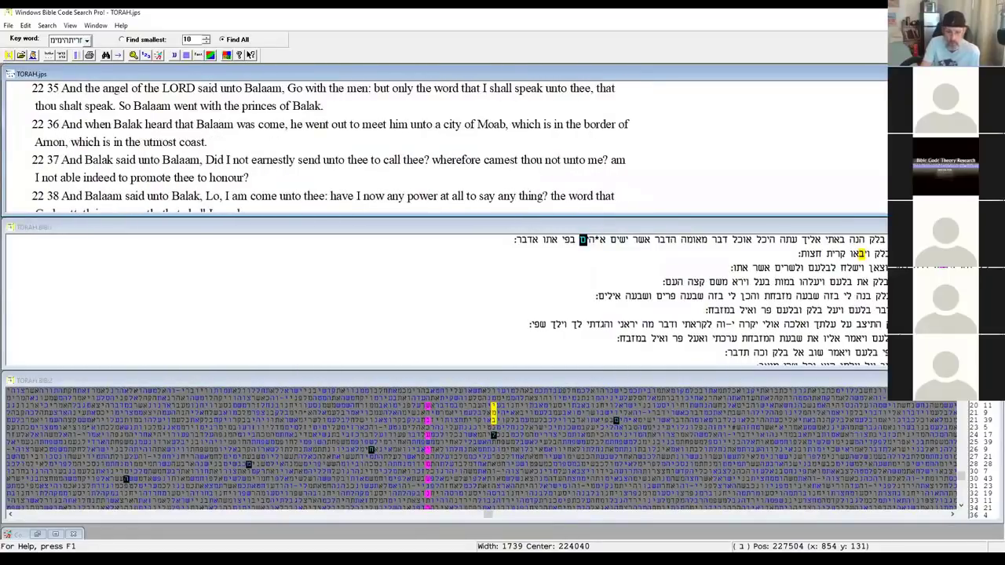
# Show the yellow term's location in both the Hebrew and English text.
pyautogui.click(495, 433)
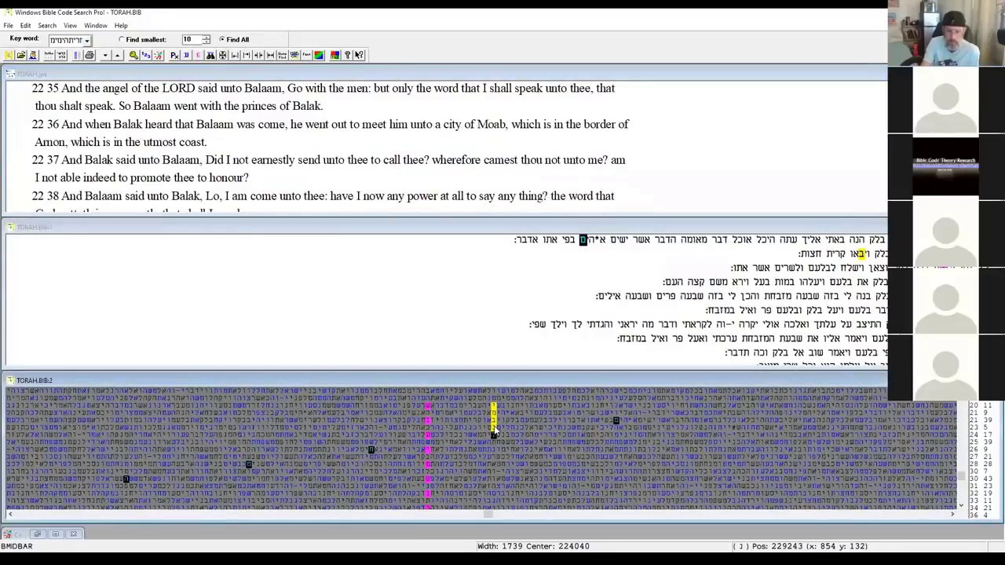
pyautogui.rightClick(494, 430)
pyautogui.click(516, 395)
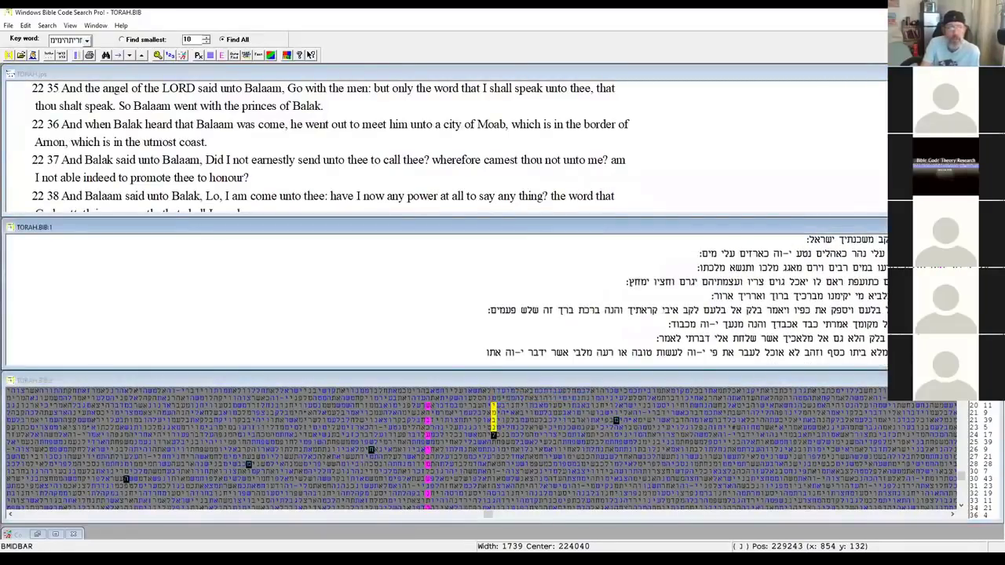
pyautogui.click(202, 91)
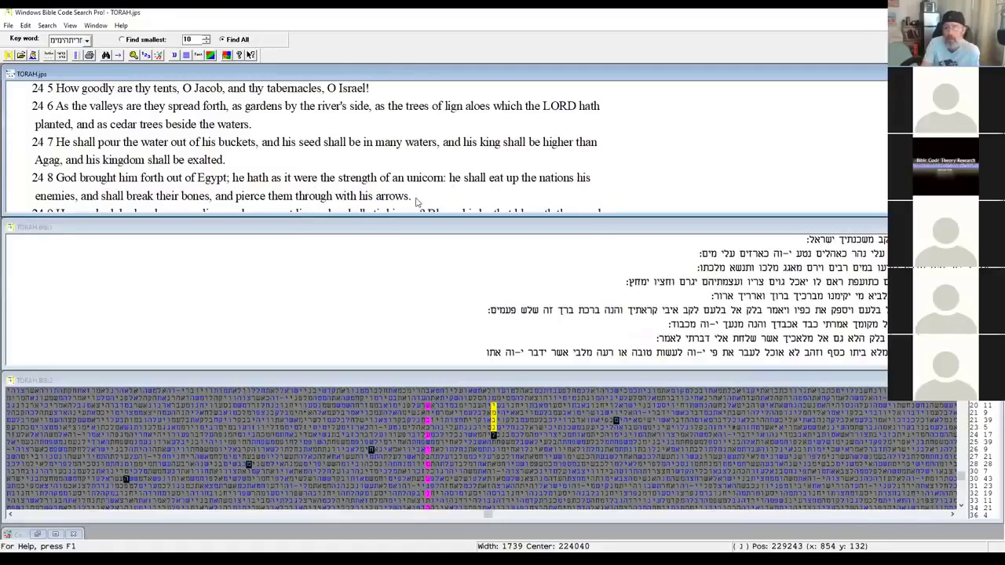
pyautogui.scroll(-1, 471, 199)
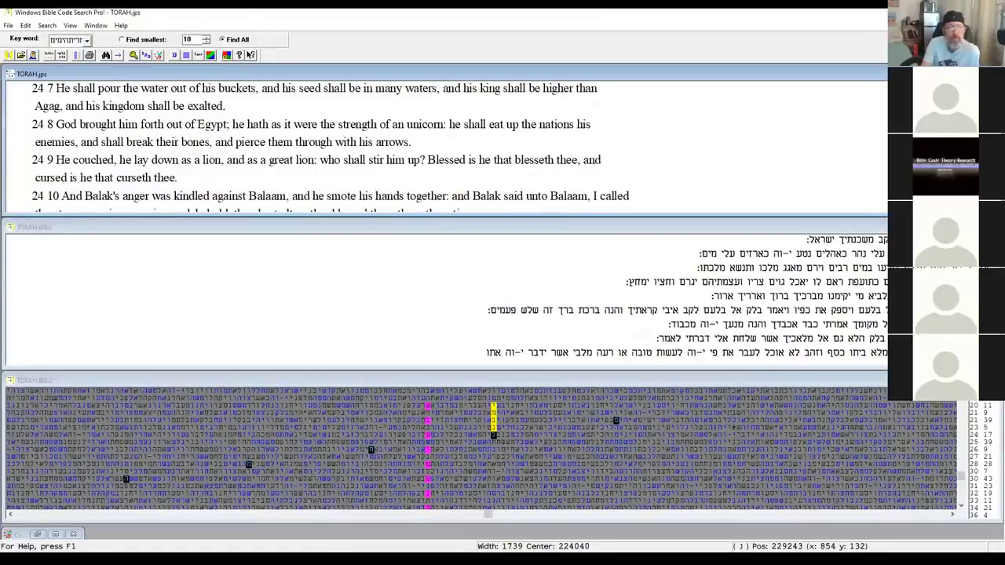
pyautogui.scroll(-1, 333, 143)
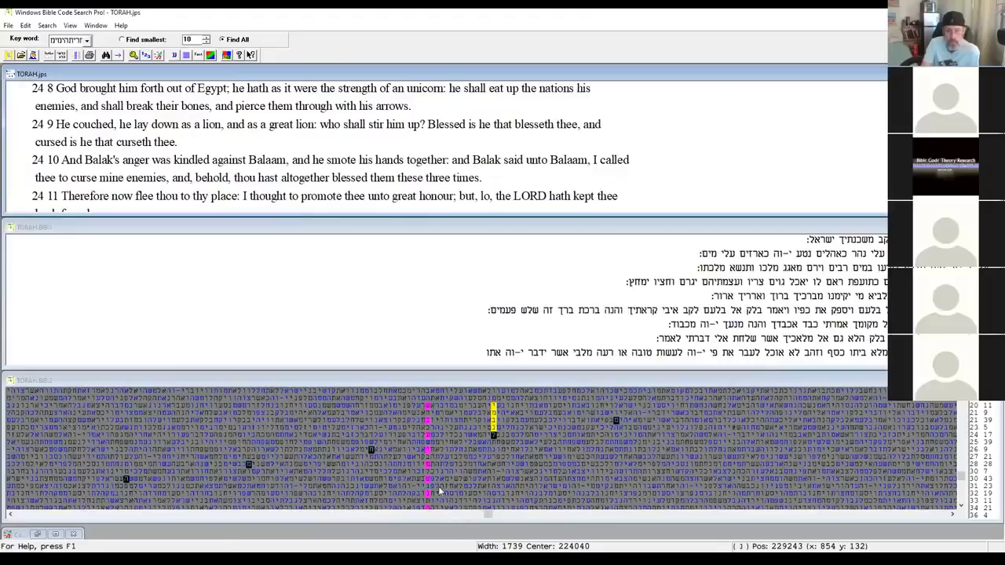
# Show another term's location in Hebrew and English, reaching Numbers 25:17–26:2.
pyautogui.rightClick(494, 437)
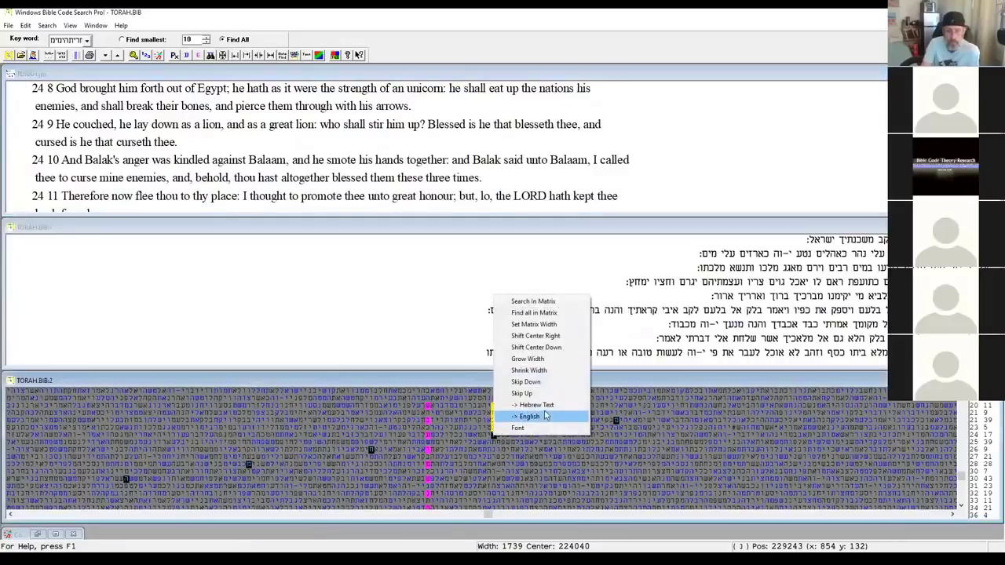
pyautogui.click(547, 406)
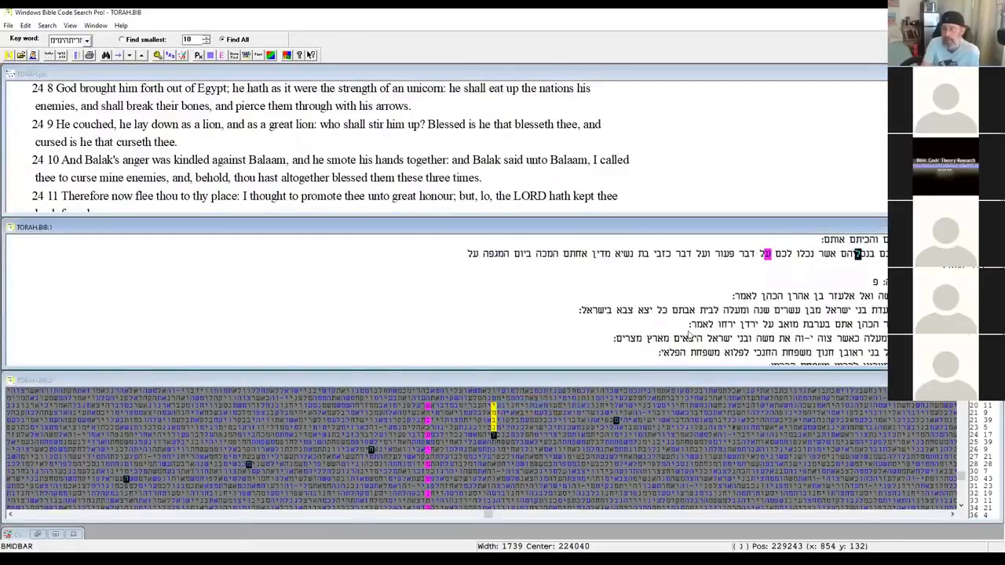
pyautogui.click(222, 55)
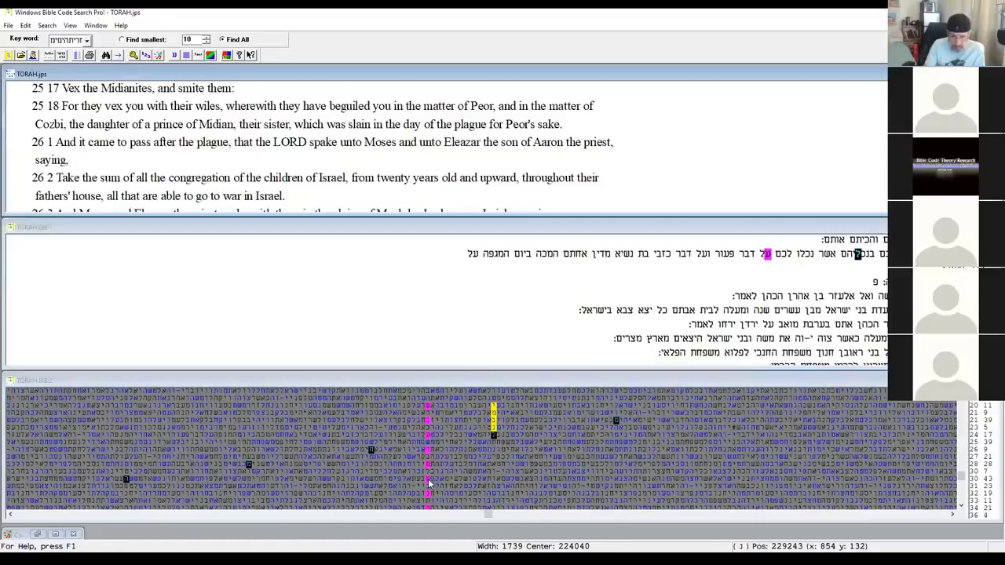
# In the TORAH.BIB:2 grid, mark a short horizontal word beside the magenta column in yellow.
pyautogui.click(428, 445)
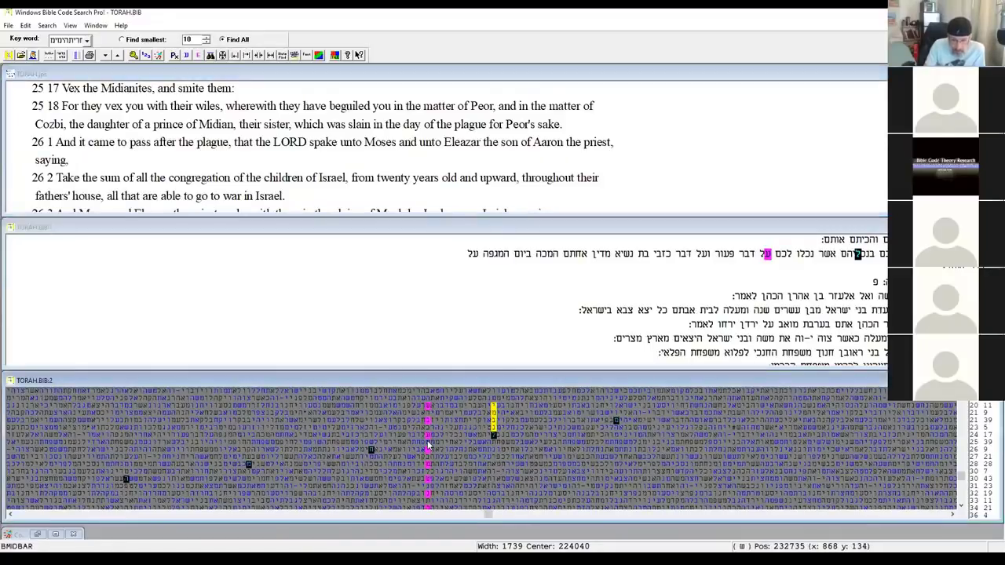
pyautogui.click(418, 442)
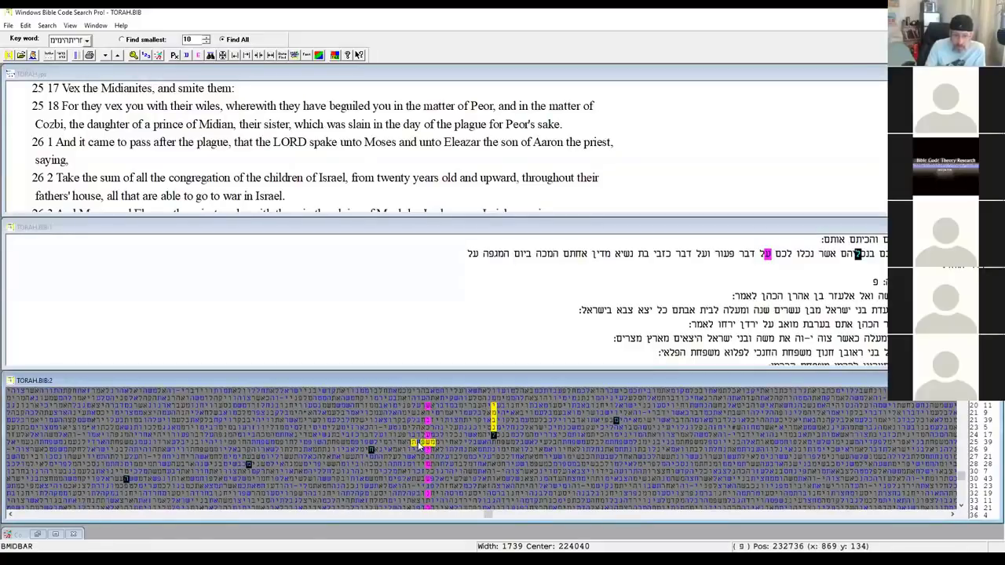
# Set the Hilite Text Color to light blue in the Hiliting Colors and Symbols dialog.
pyautogui.click(318, 55)
pyautogui.click(187, 70)
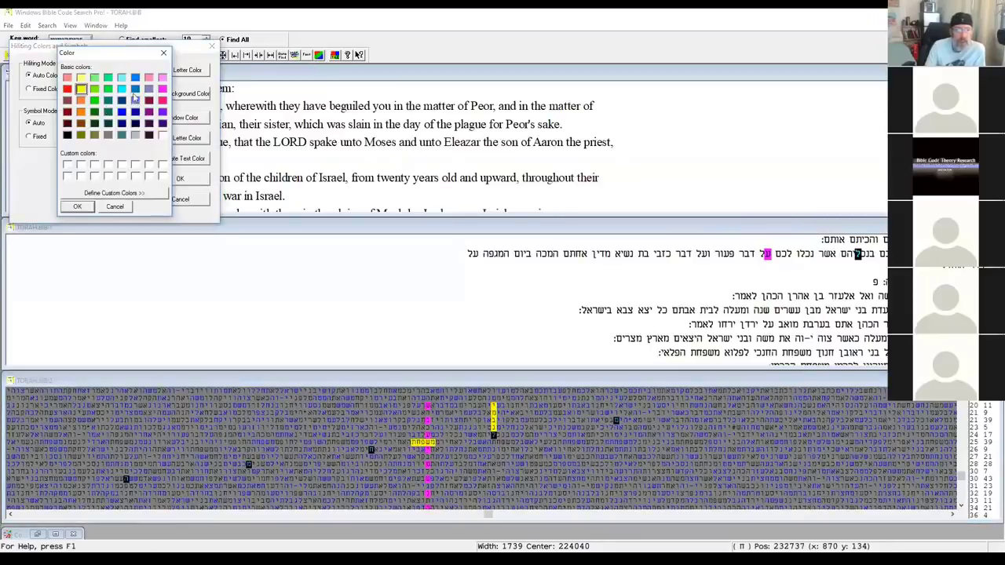
pyautogui.click(122, 89)
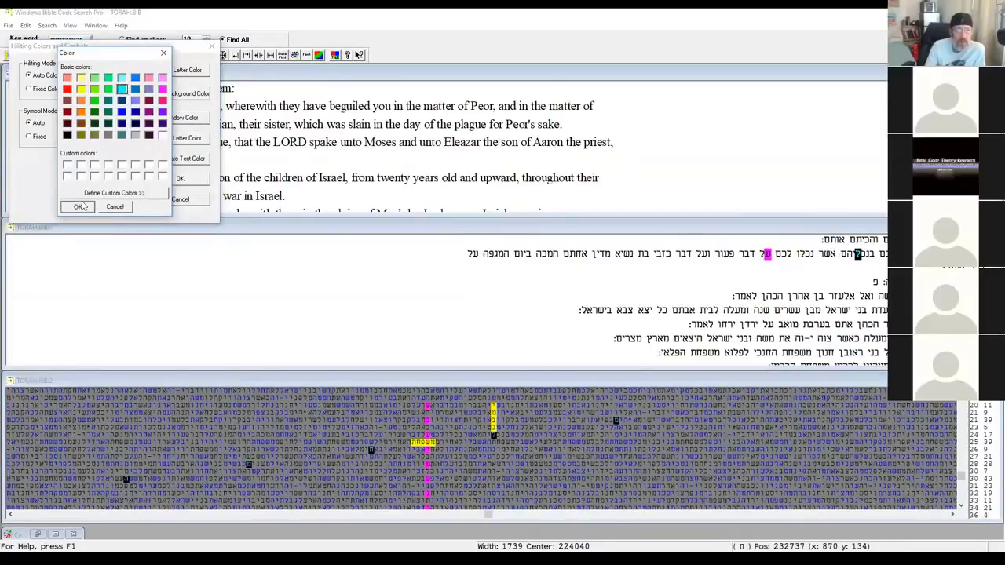
pyautogui.click(77, 206)
pyautogui.click(180, 181)
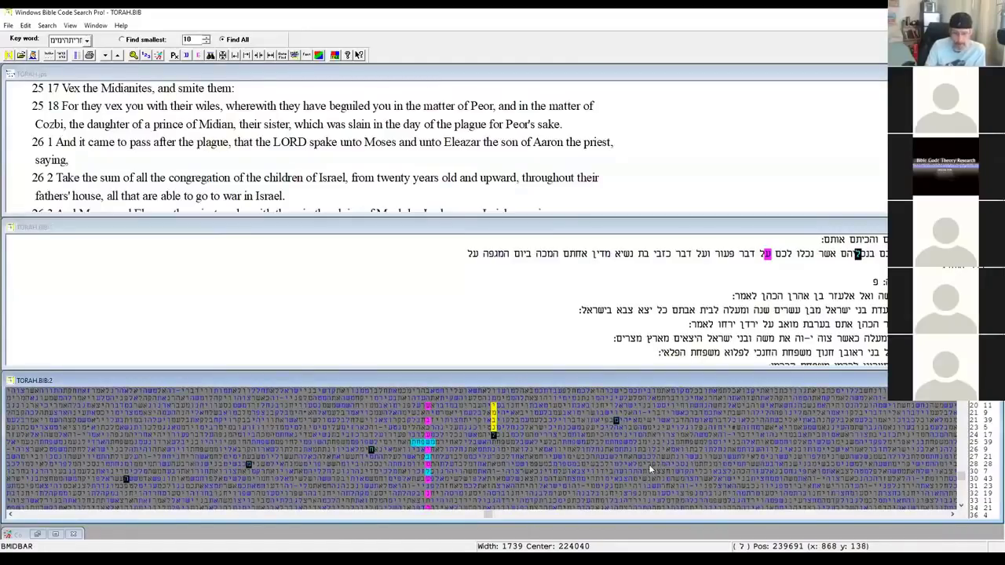
# Jump the Hebrew and English text panes to the light-blue letters' matrix location.
pyautogui.rightClick(438, 489)
pyautogui.click(471, 457)
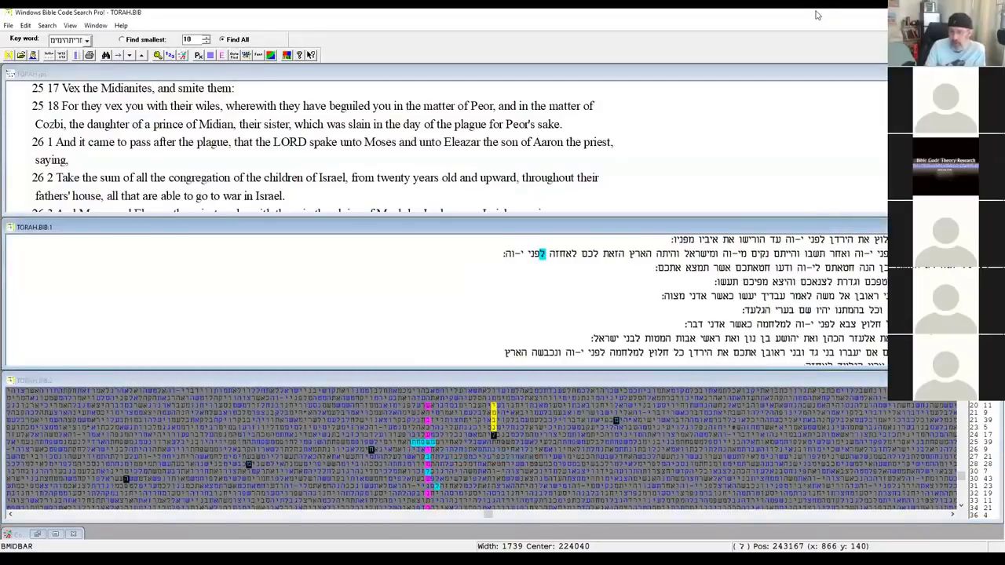
pyautogui.click(222, 58)
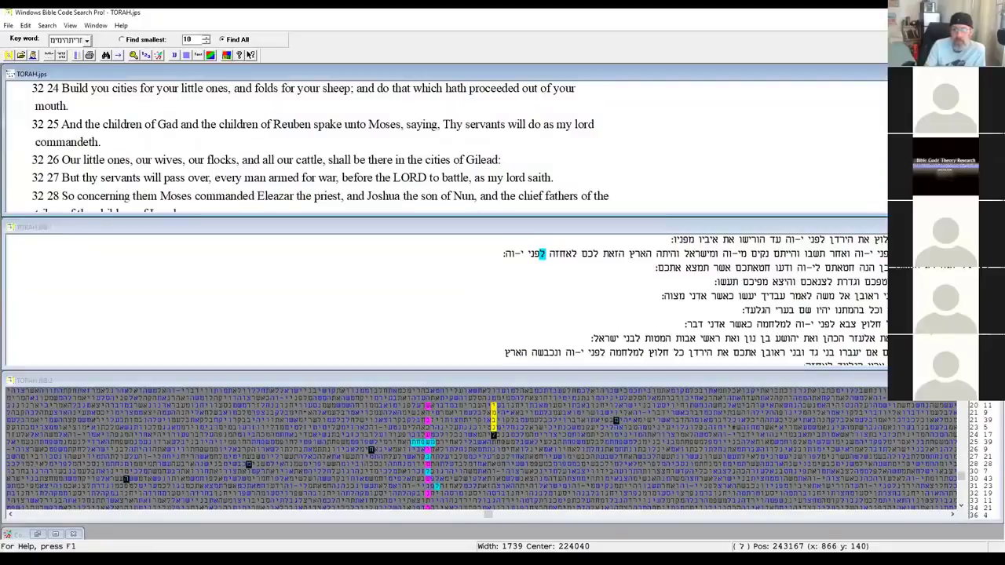
# Scroll the English verses up to reveal 32:21, then reactivate the letter matrix.
pyautogui.scroll(1, 518, 102)
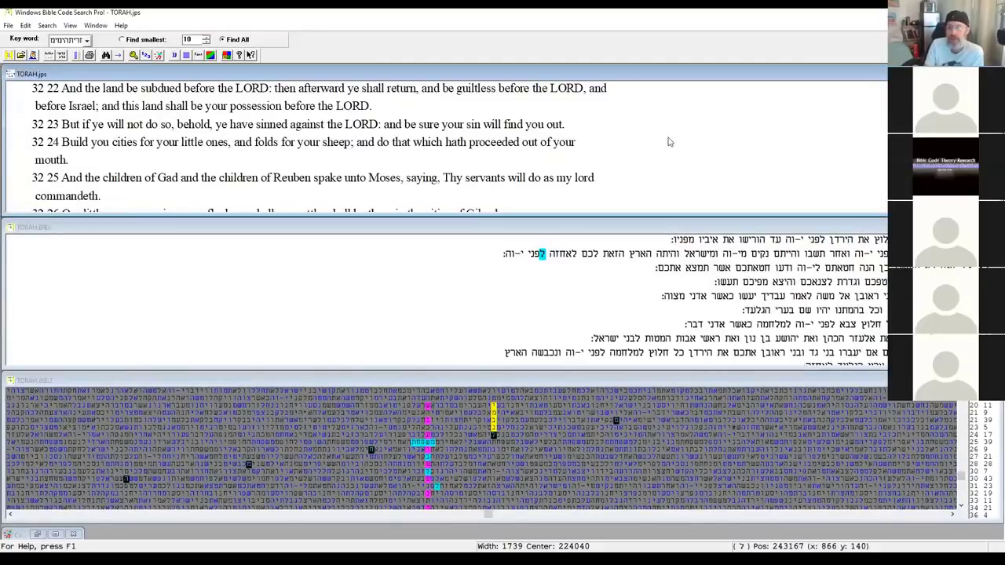
pyautogui.press('Up')
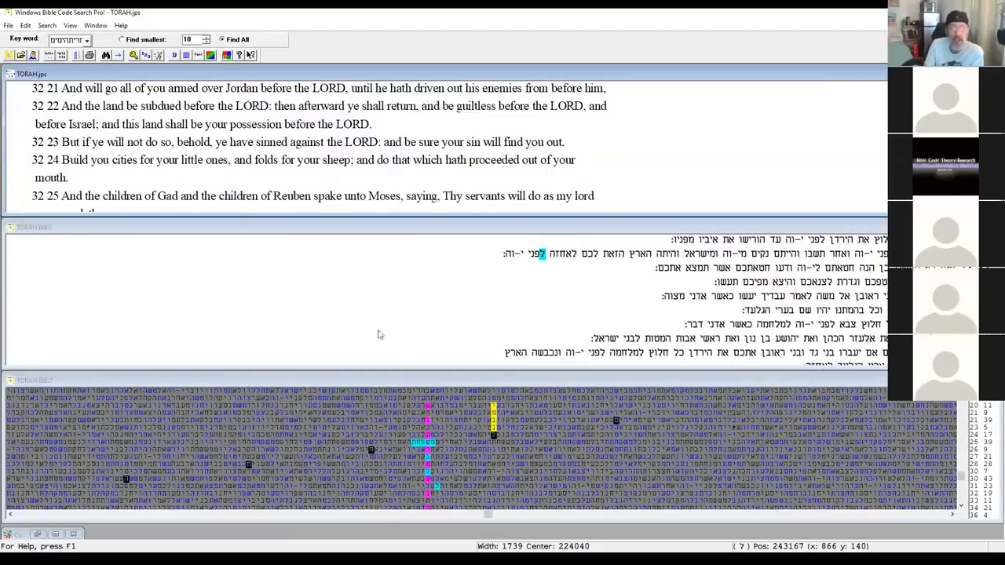
pyautogui.click(440, 490)
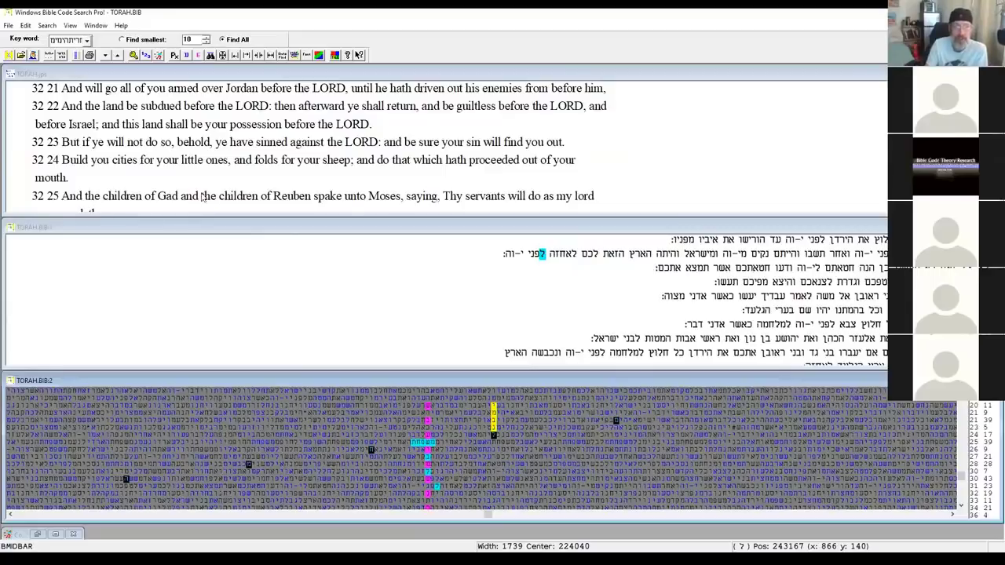
# Scroll the English verses down and make the TORAH.BIB:2 matrix window one row taller.
pyautogui.click(685, 194)
pyautogui.scroll(-2, 686, 194)
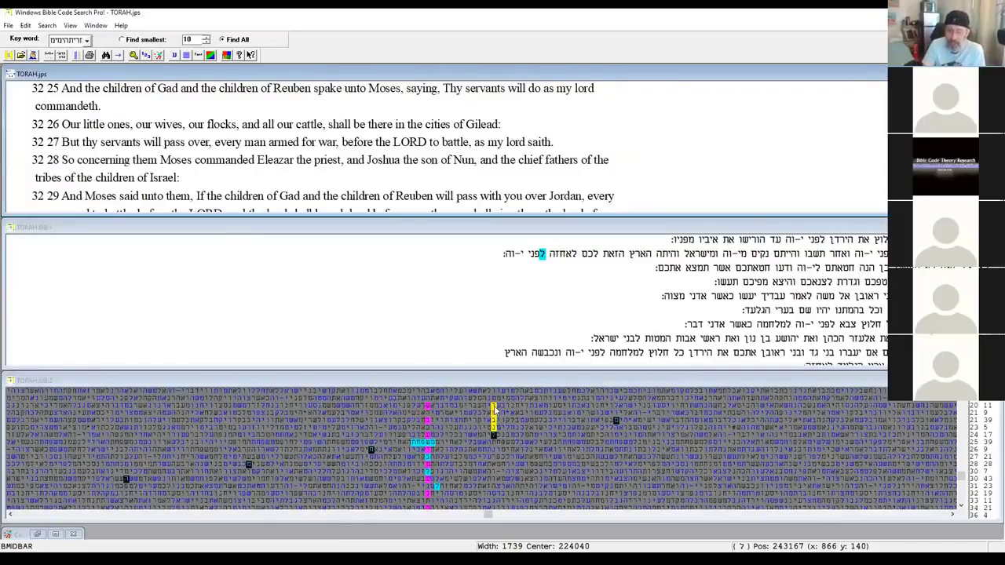
pyautogui.click(531, 522)
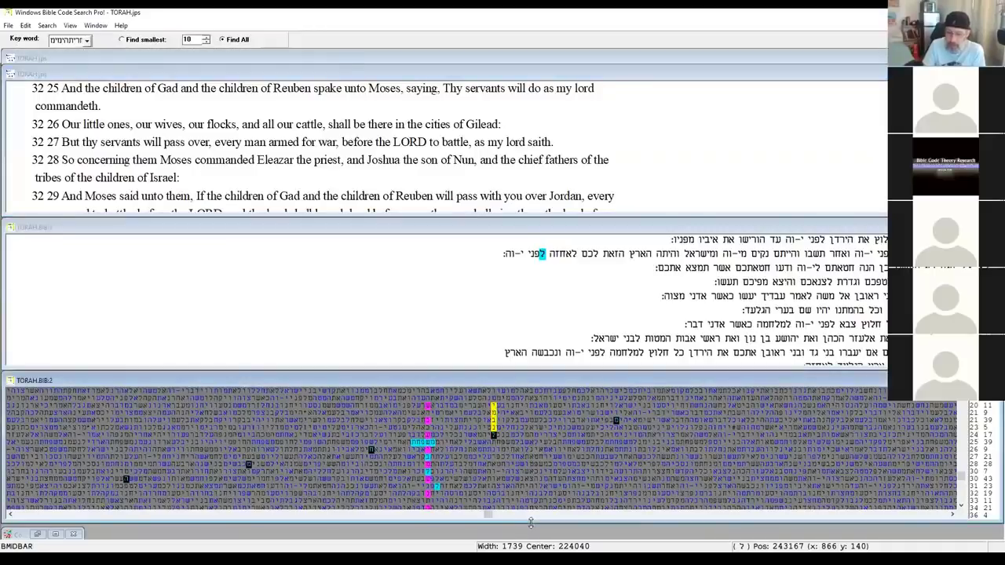
pyautogui.moveTo(531, 522); pyautogui.dragTo(531, 532)
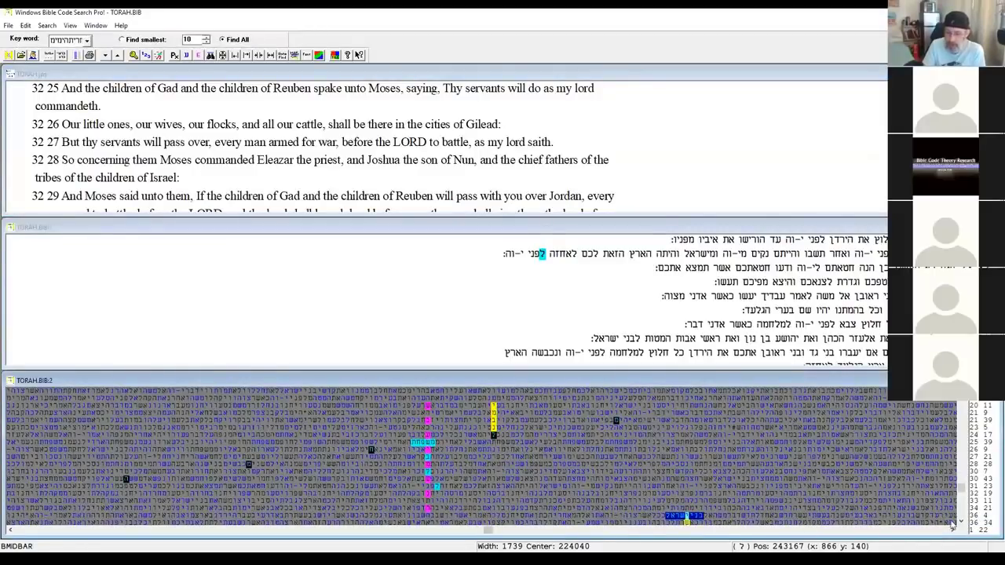
# Sync the Hebrew and English panes to a matrix letter, scrolling English to Numbers 26:42–45.
pyautogui.rightClick(493, 439)
pyautogui.click(521, 410)
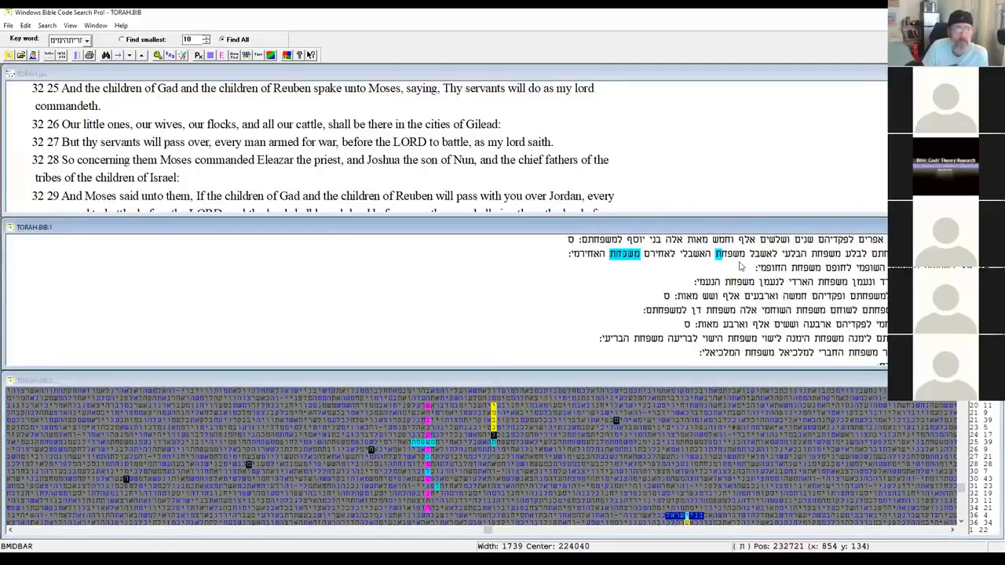
pyautogui.click(94, 110)
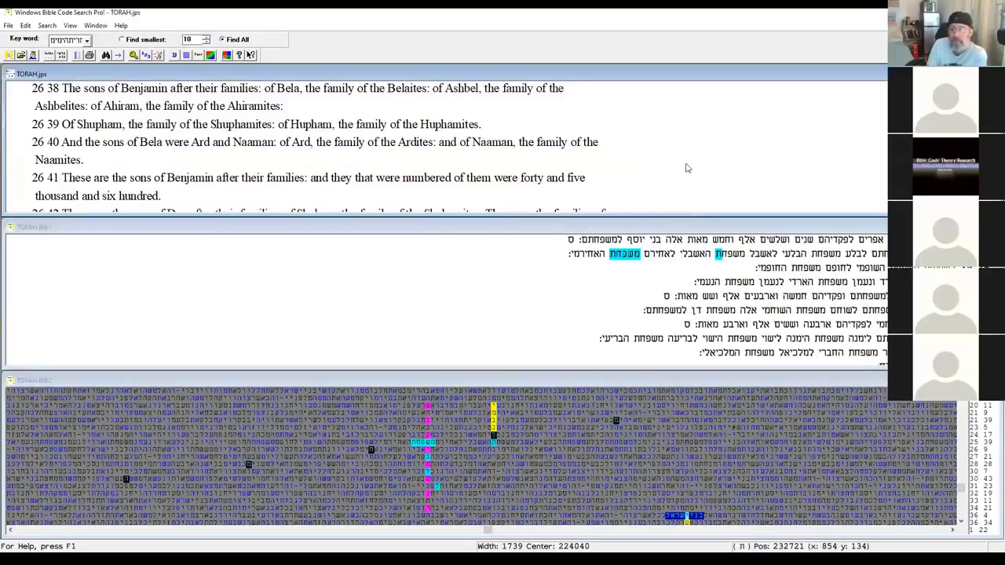
pyautogui.scroll(-3, 686, 167)
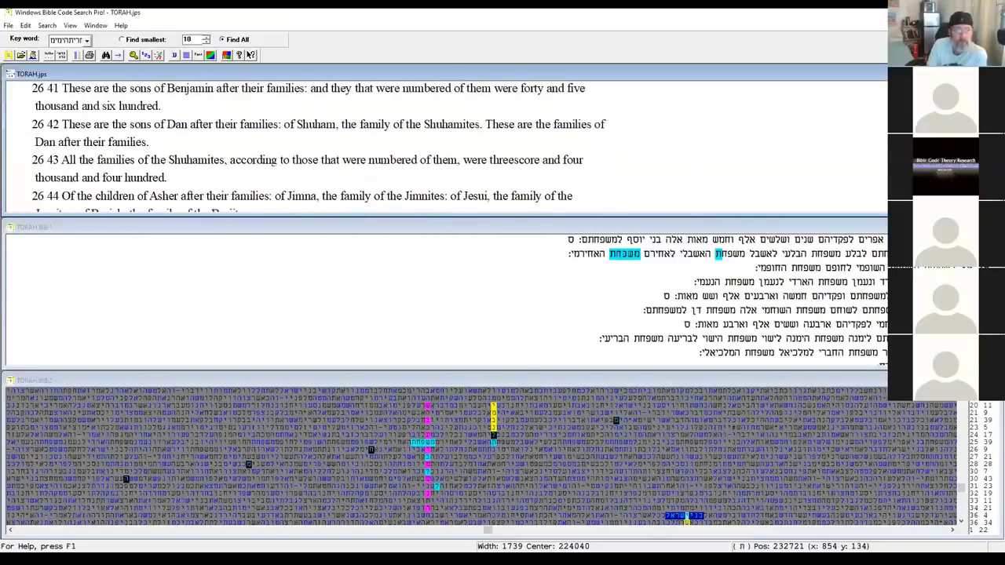
pyautogui.scroll(-1, 446, 142)
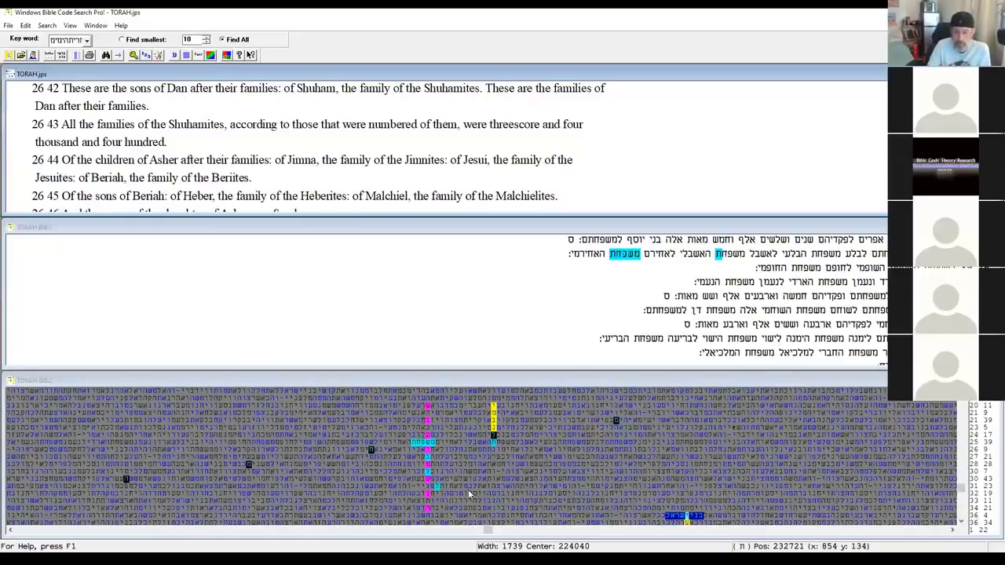
# Set the Hilite Background Color to yellow in the Hiliting Colors and Symbols dialog.
pyautogui.click(437, 492)
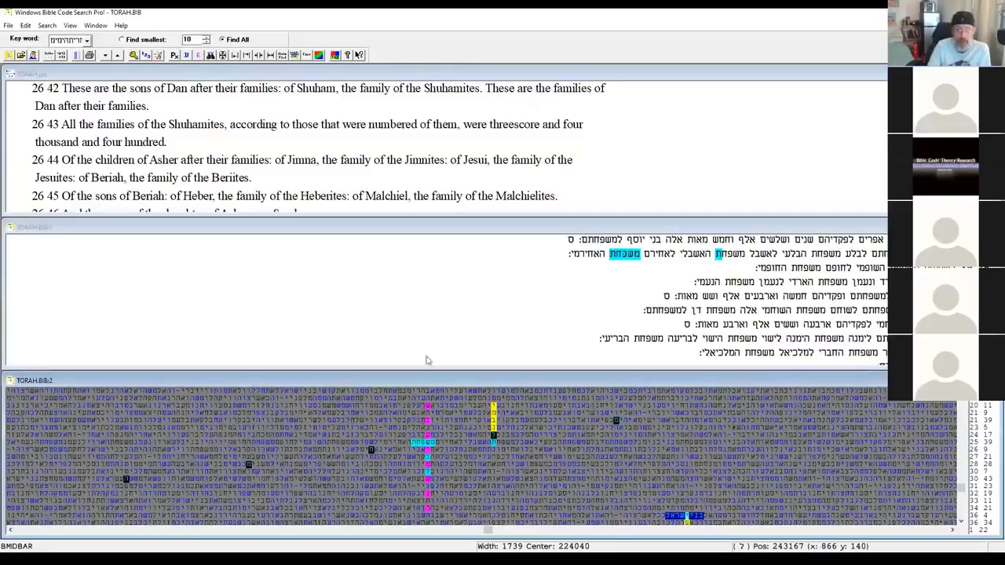
pyautogui.click(319, 55)
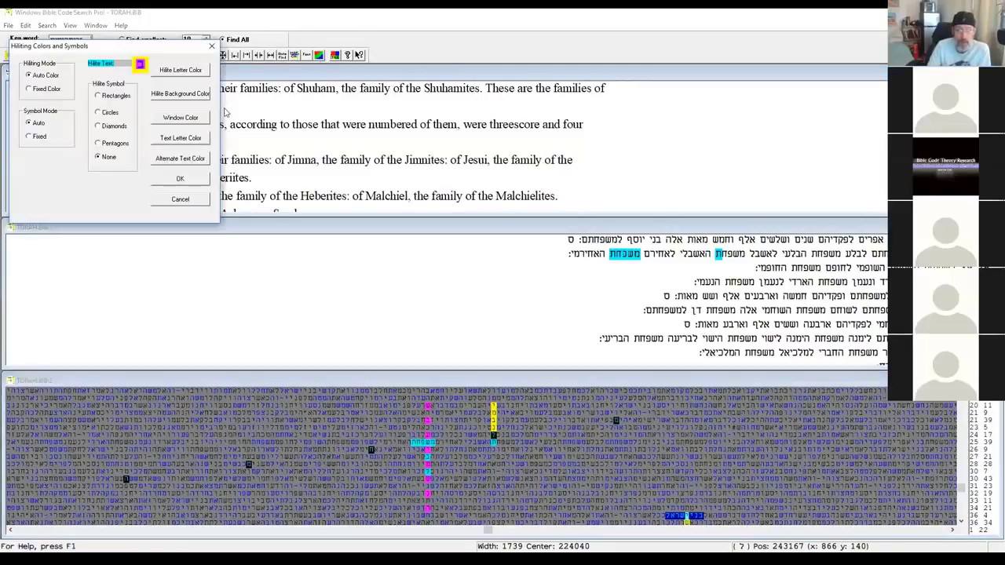
pyautogui.click(183, 95)
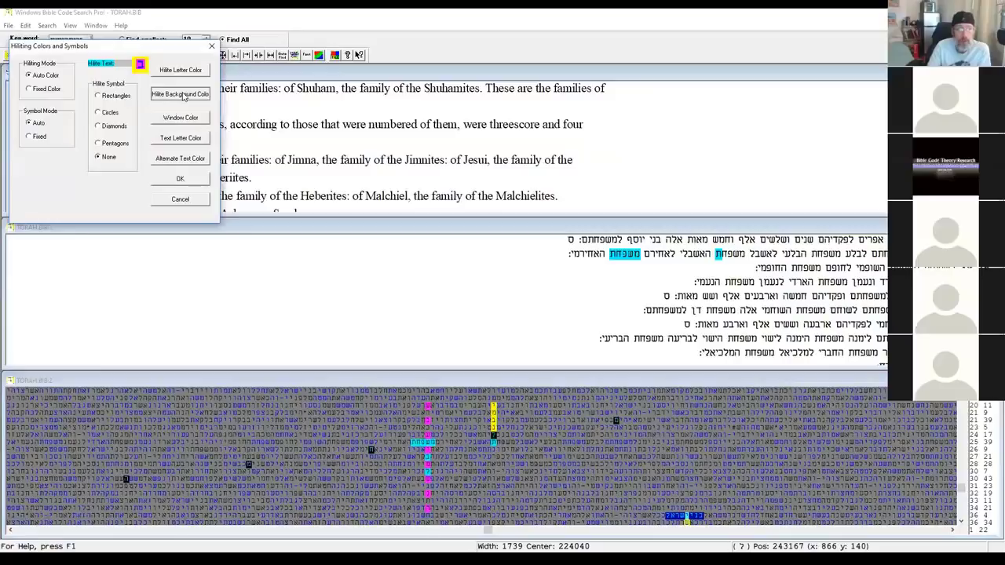
pyautogui.click(94, 124)
pyautogui.click(78, 207)
pyautogui.click(191, 93)
pyautogui.click(81, 89)
pyautogui.click(78, 206)
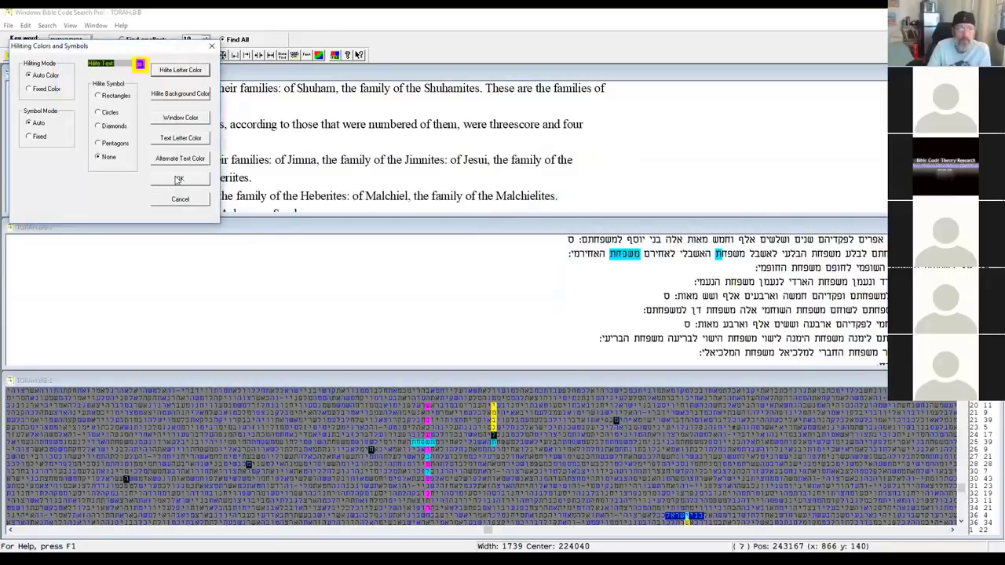
pyautogui.click(179, 179)
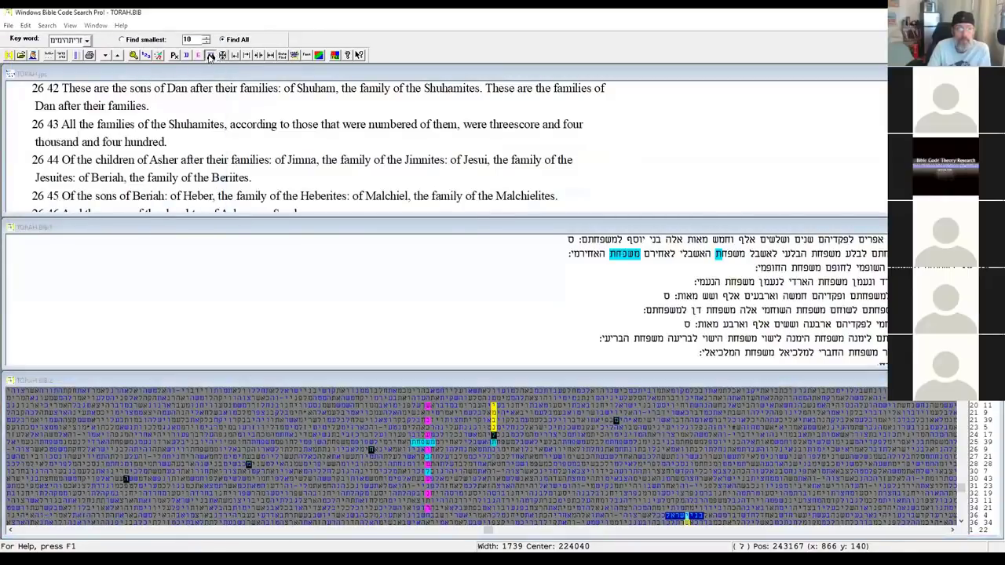
# Search the matrix for the keyword אפולון entered with Virtual Keys.
pyautogui.click(210, 56)
pyautogui.click(152, 140)
pyautogui.click(156, 113)
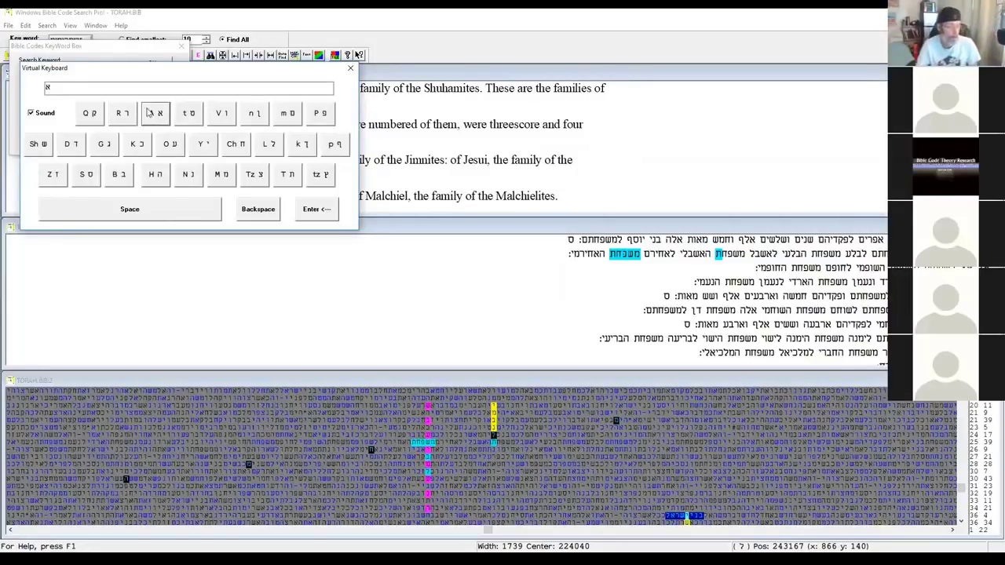
pyautogui.click(312, 116)
pyautogui.click(223, 115)
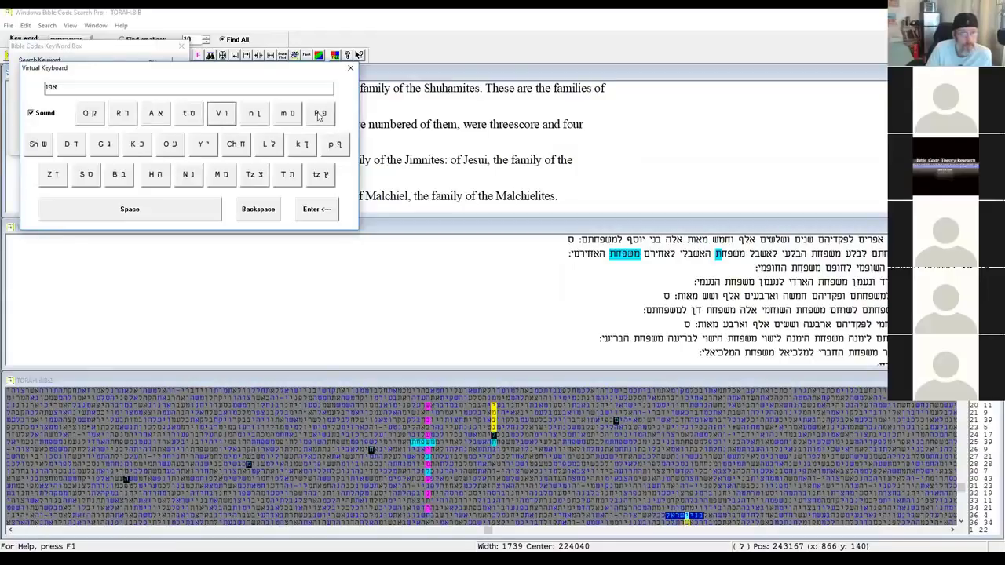
pyautogui.click(272, 147)
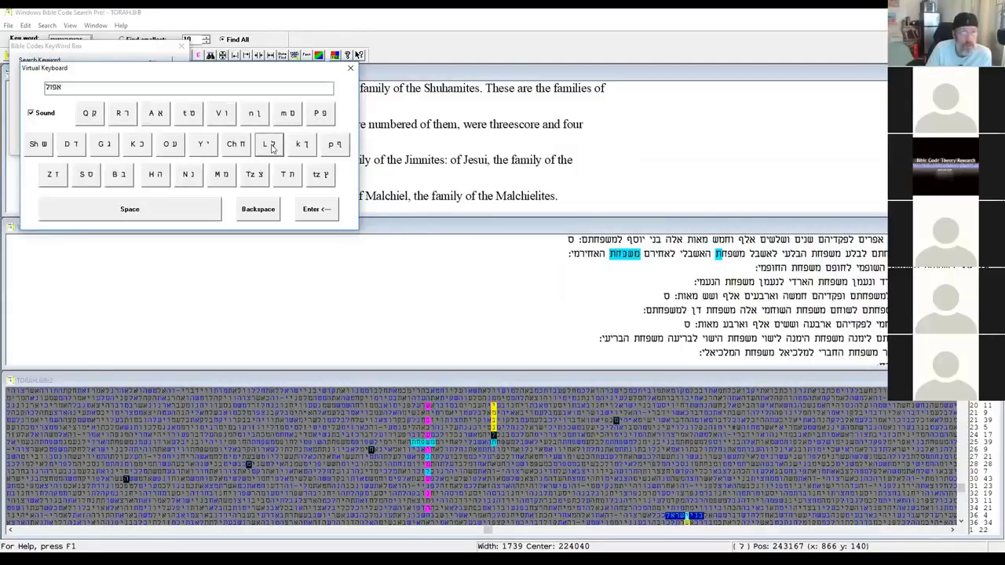
pyautogui.click(221, 115)
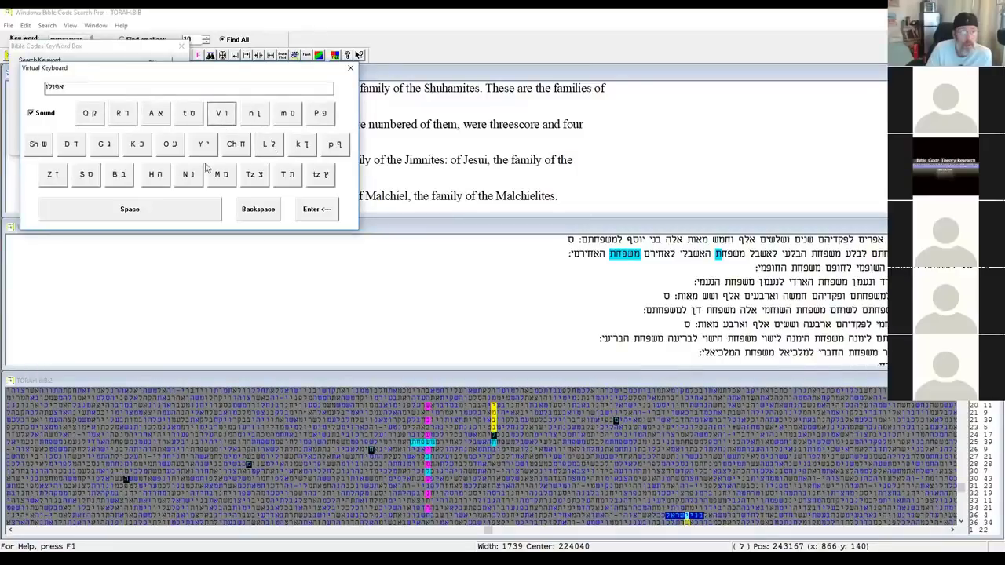
pyautogui.click(255, 114)
pyautogui.click(327, 209)
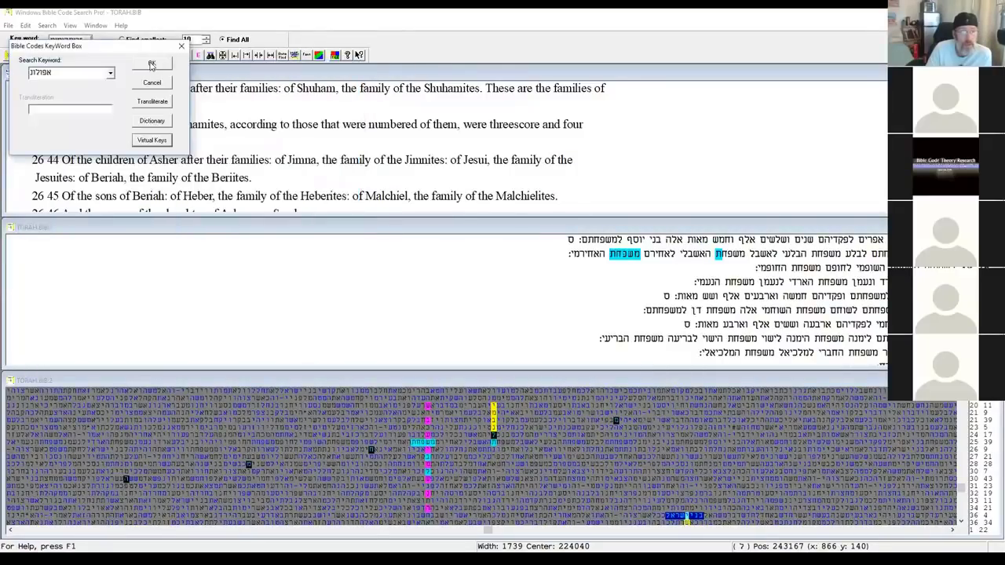
pyautogui.click(152, 65)
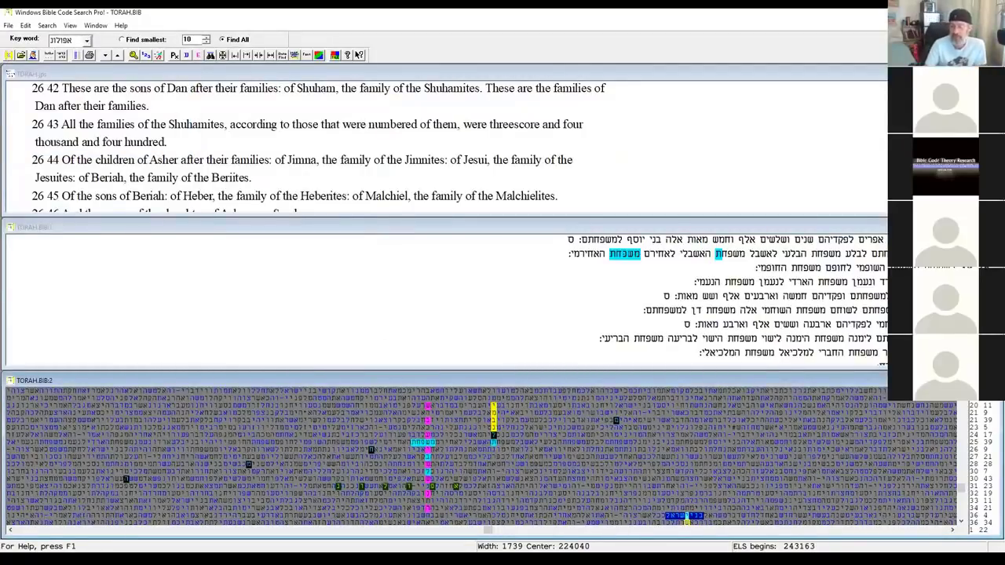
# Scroll the grid, resize the TORAH.BIB:2 window, and show a matrix letter's English verse.
pyautogui.scroll(1, 953, 522)
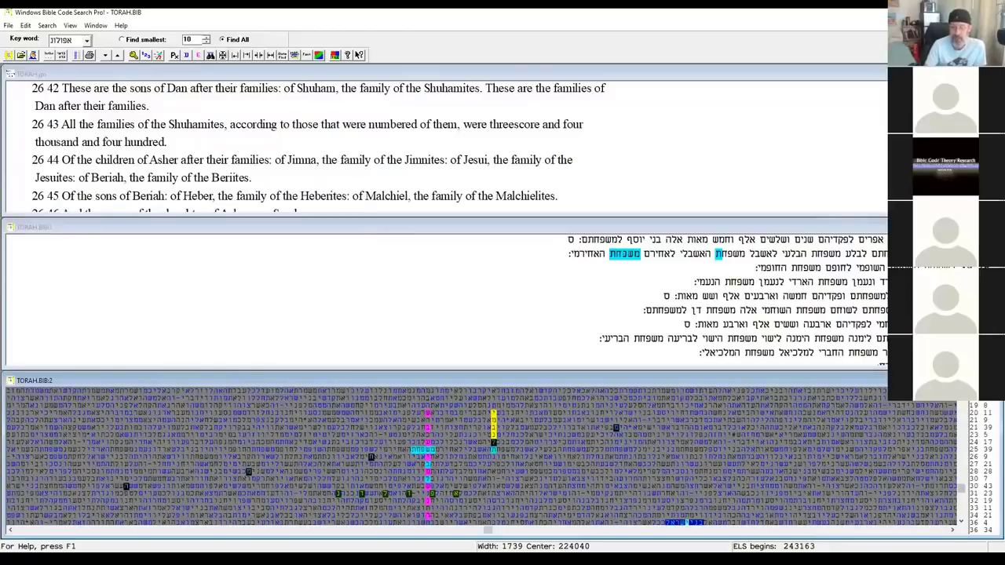
pyautogui.click(950, 532)
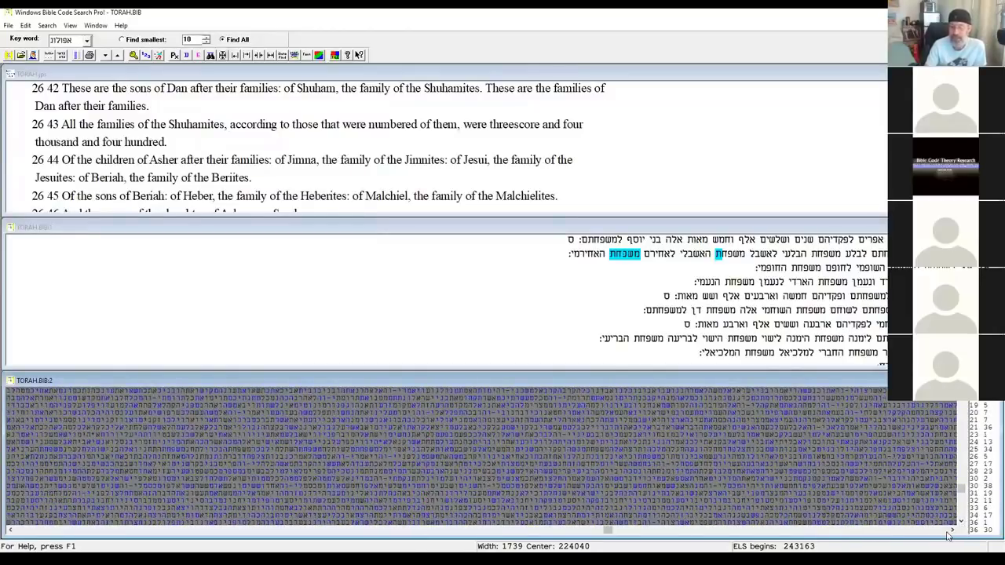
pyautogui.moveTo(610, 531); pyautogui.dragTo(477, 530)
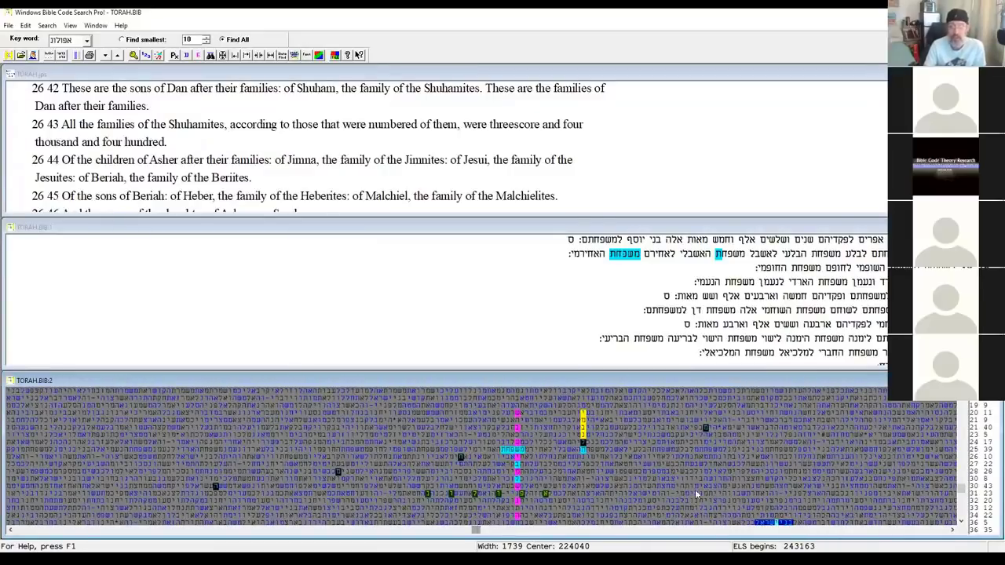
pyautogui.rightClick(583, 450)
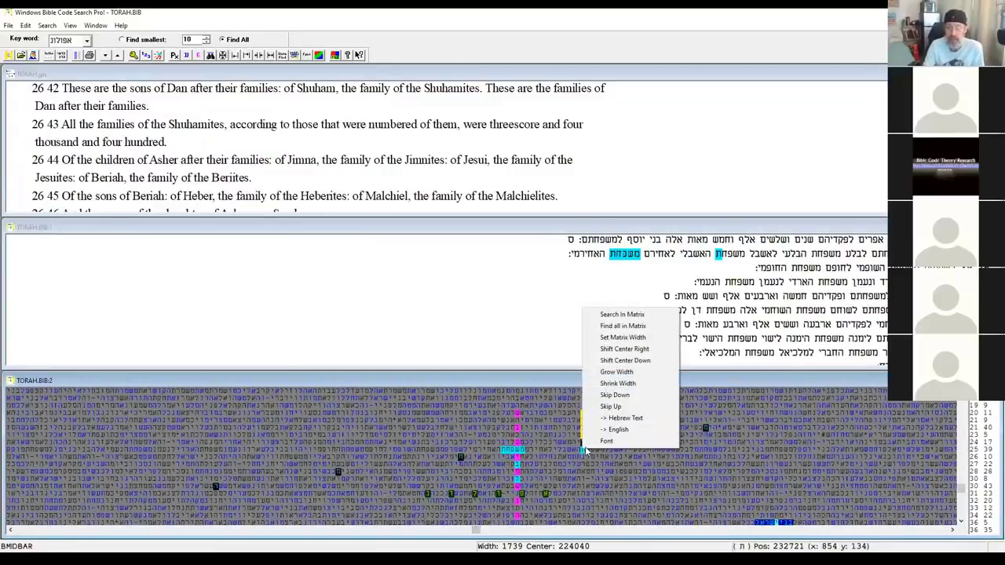
pyautogui.click(618, 430)
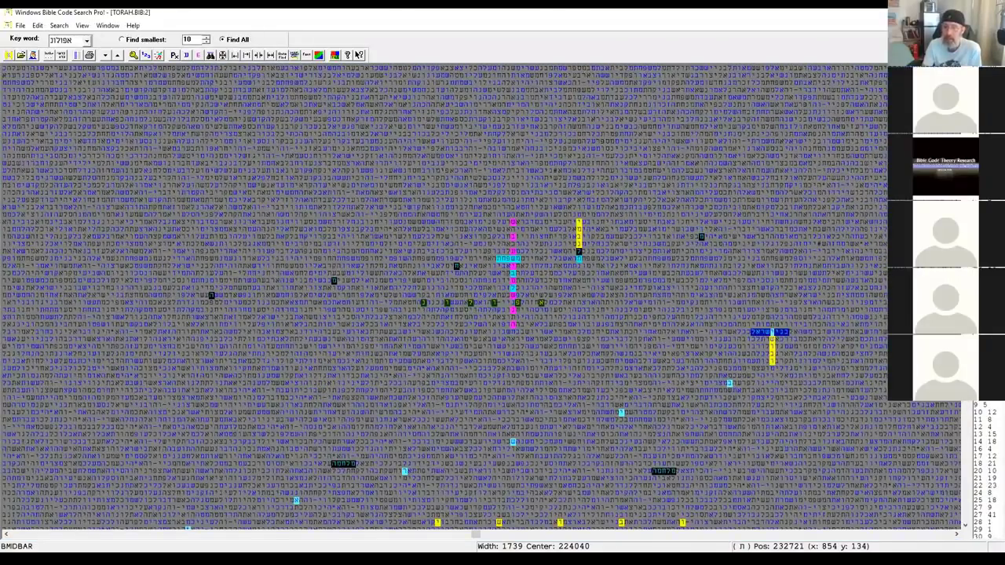
# Step through the matrix and set the Hilite Background Color to yellow.
pyautogui.click(957, 535)
pyautogui.click(957, 535)
pyautogui.click(956, 535)
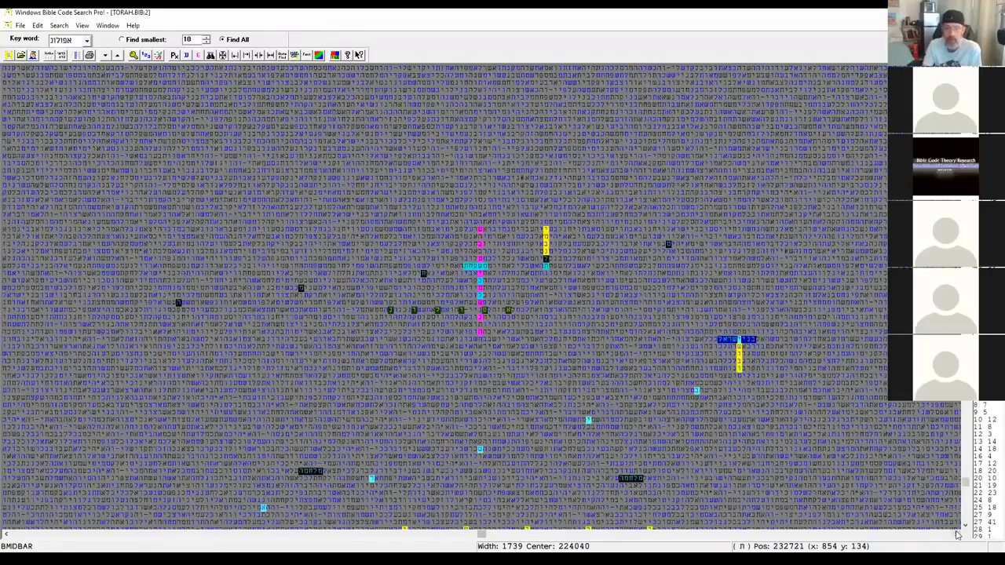
pyautogui.click(956, 534)
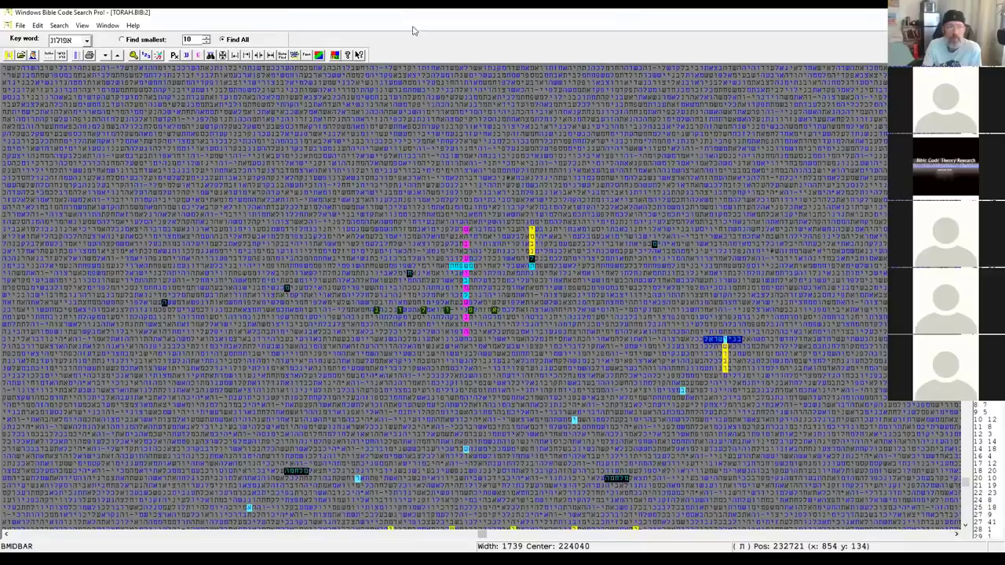
pyautogui.click(318, 55)
pyautogui.click(182, 95)
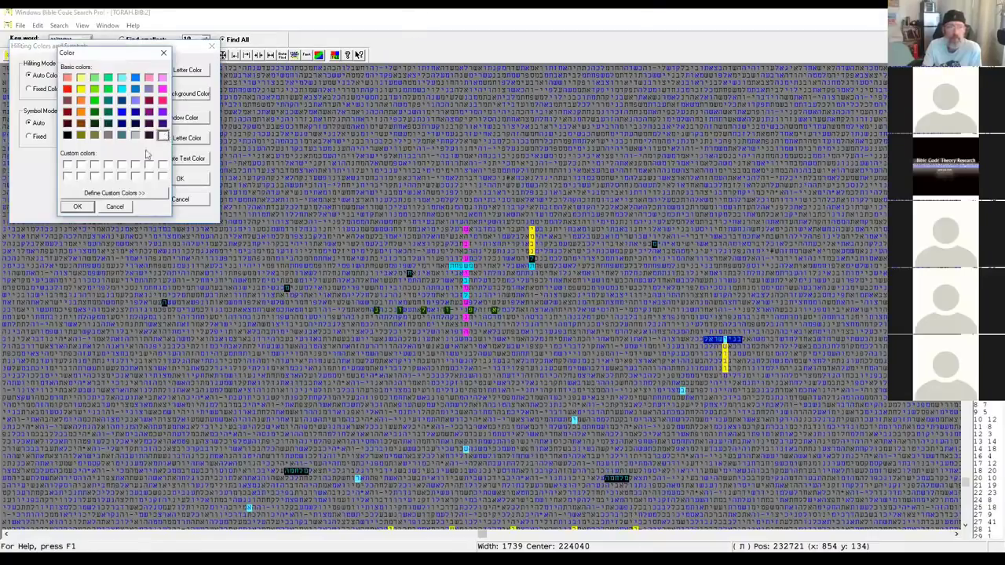
pyautogui.click(78, 206)
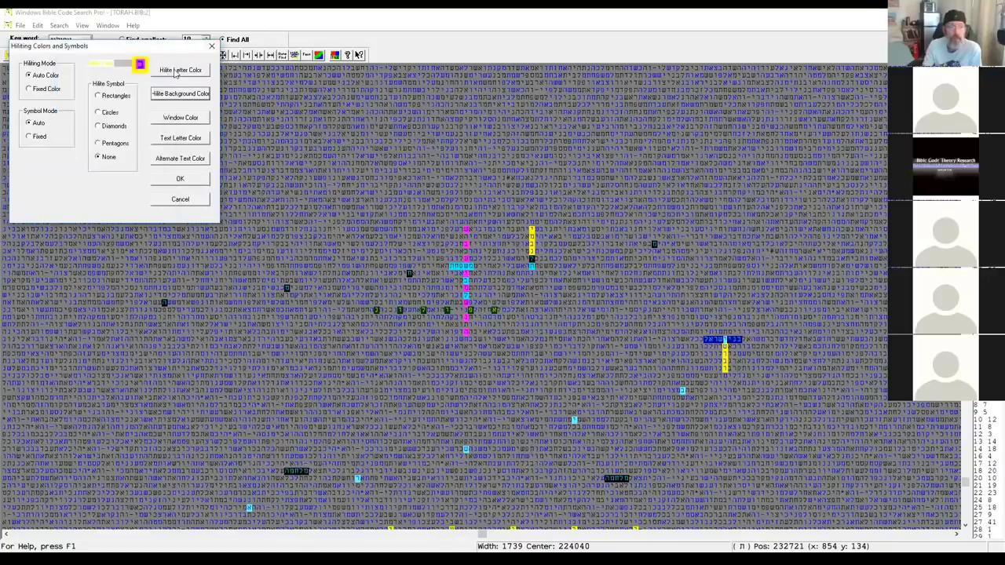
pyautogui.click(181, 94)
pyautogui.click(81, 88)
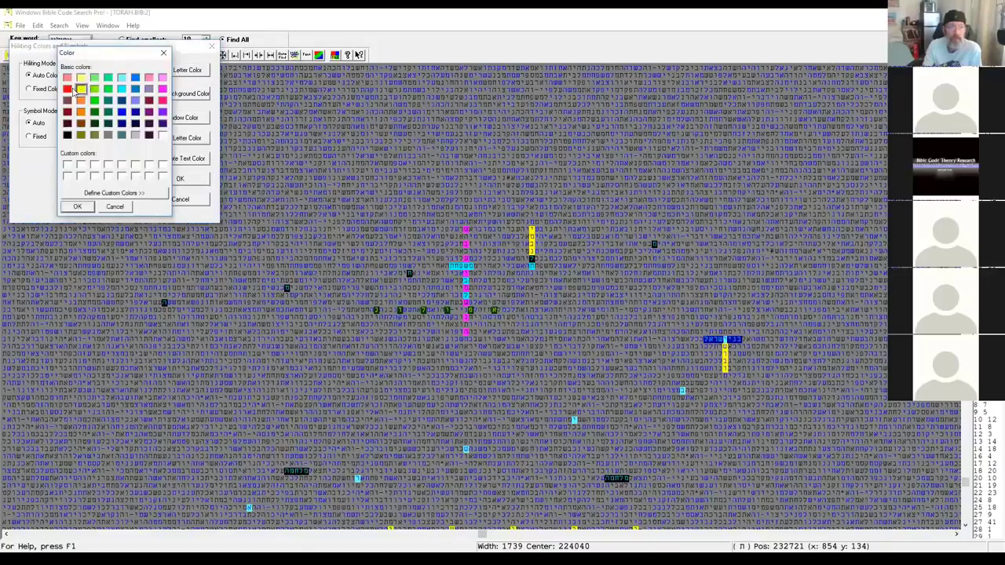
pyautogui.click(78, 207)
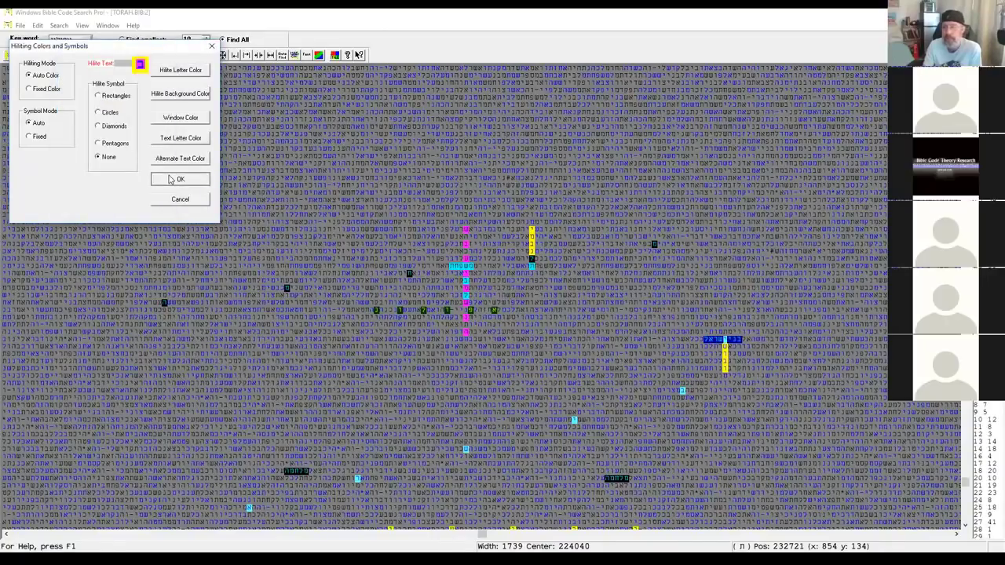
pyautogui.click(174, 180)
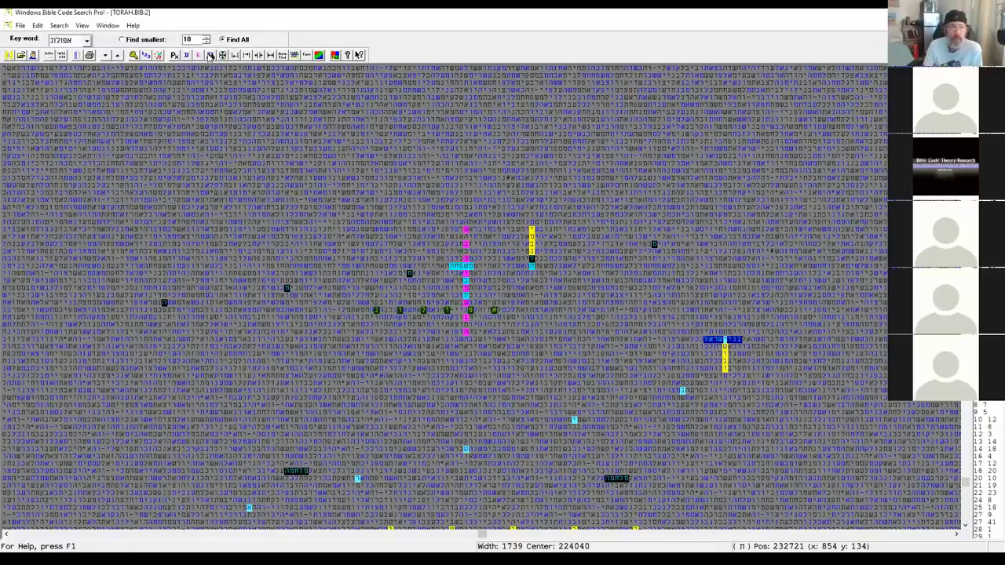
# Search the matrix for a five-letter Hebrew keyword starting with ה, entered via Virtual Keys.
pyautogui.click(210, 55)
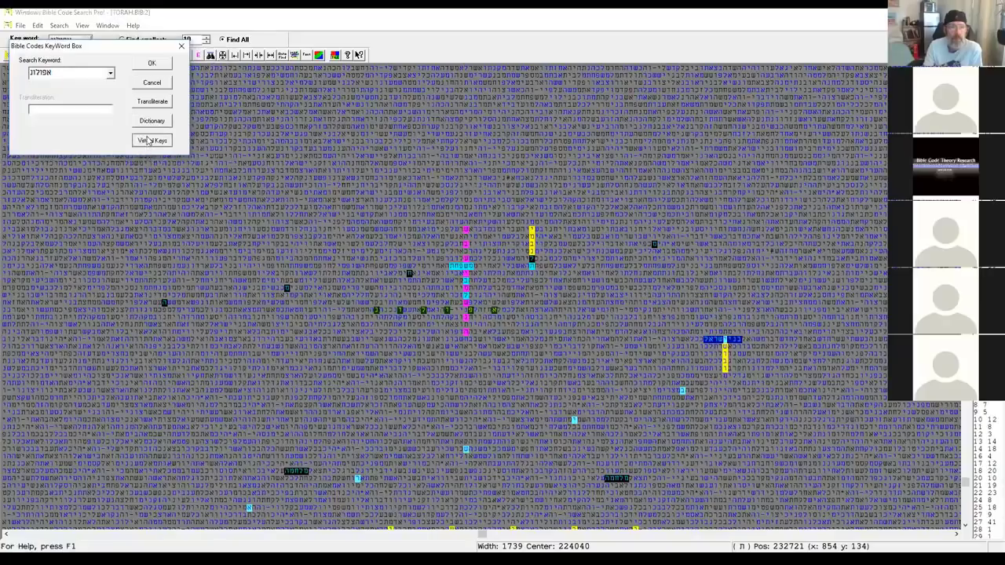
pyautogui.click(152, 140)
pyautogui.click(156, 175)
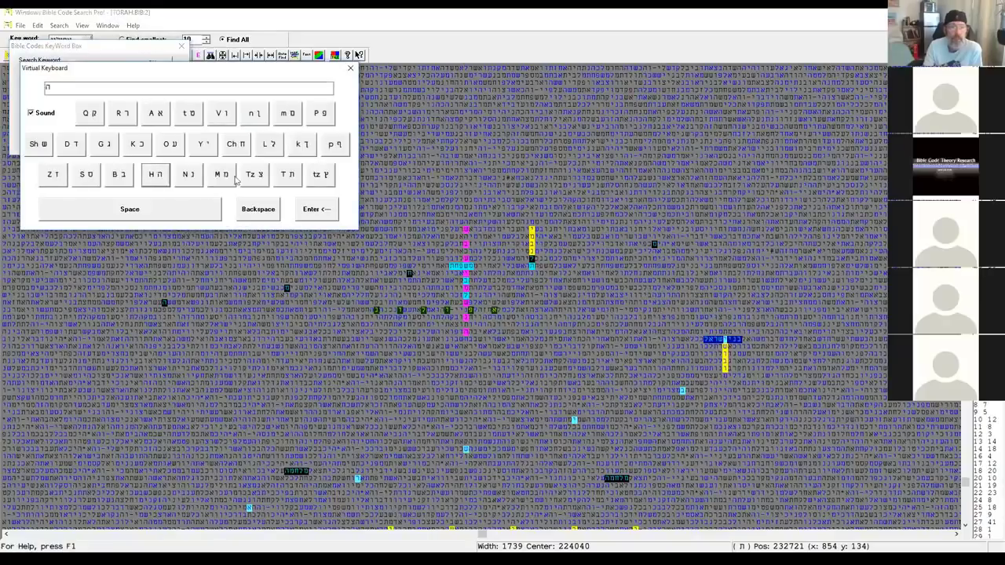
pyautogui.click(288, 175)
pyautogui.click(35, 144)
pyautogui.click(171, 145)
pyautogui.click(235, 145)
pyautogui.click(332, 211)
pyautogui.click(150, 65)
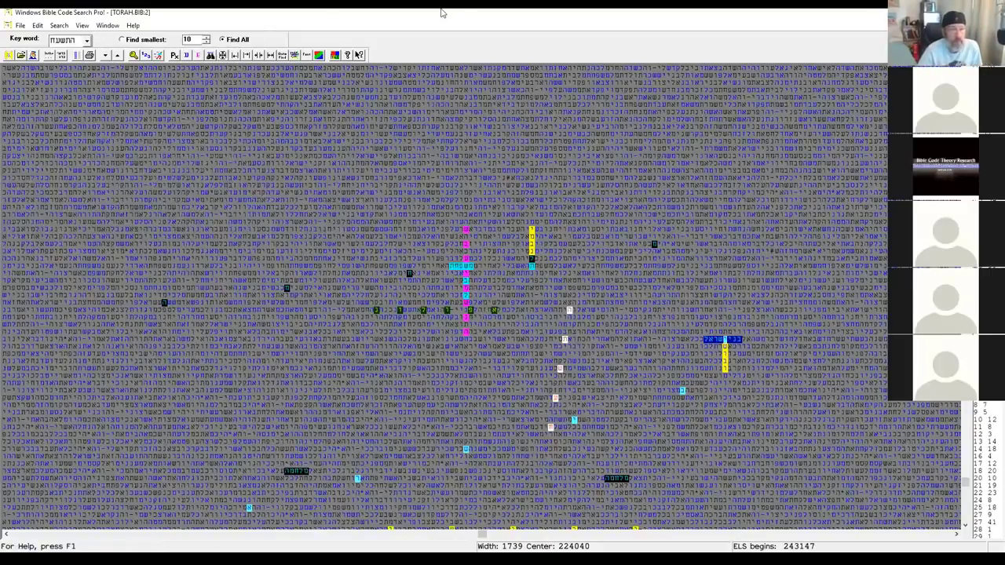
# Spell סופיה on the virtual keyboard and search, finding the ELS beginning at 274492.
pyautogui.click(151, 141)
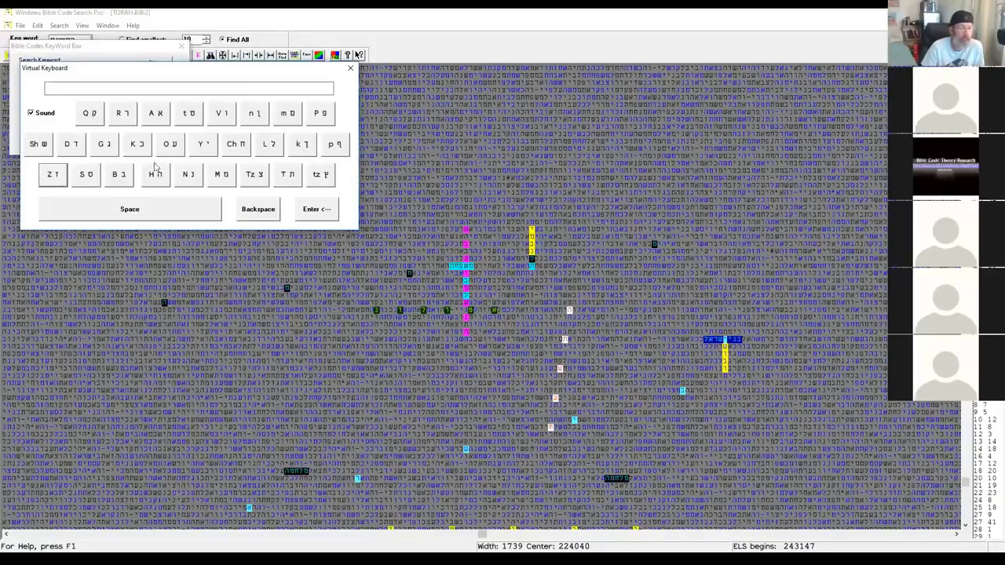
pyautogui.click(94, 178)
pyautogui.click(226, 117)
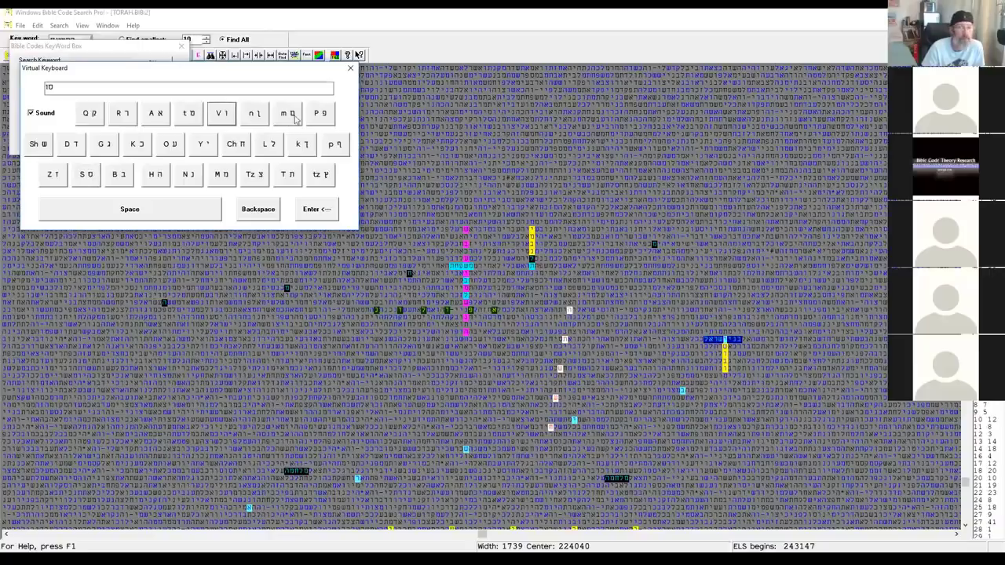
pyautogui.click(320, 115)
pyautogui.click(204, 145)
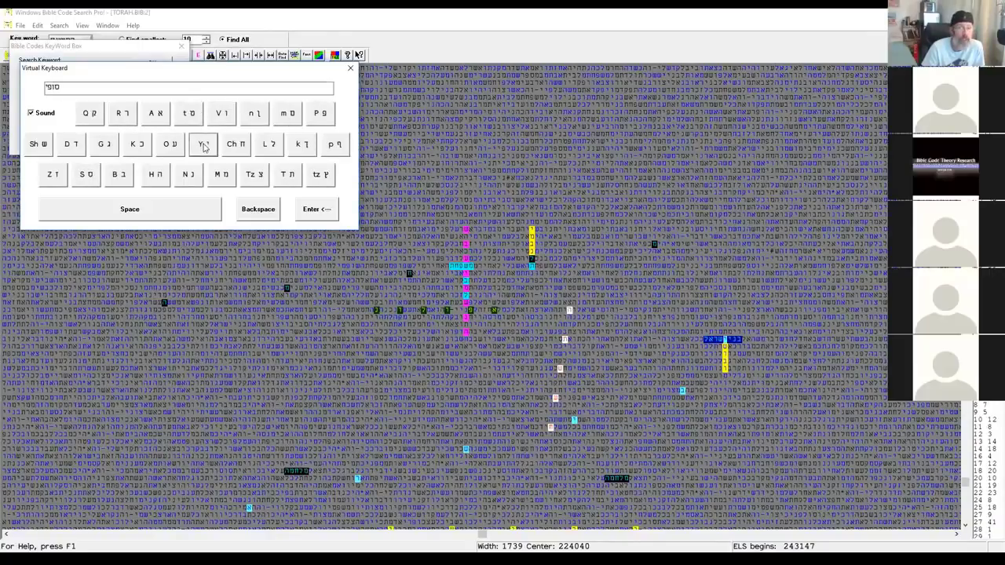
pyautogui.click(155, 176)
pyautogui.click(317, 218)
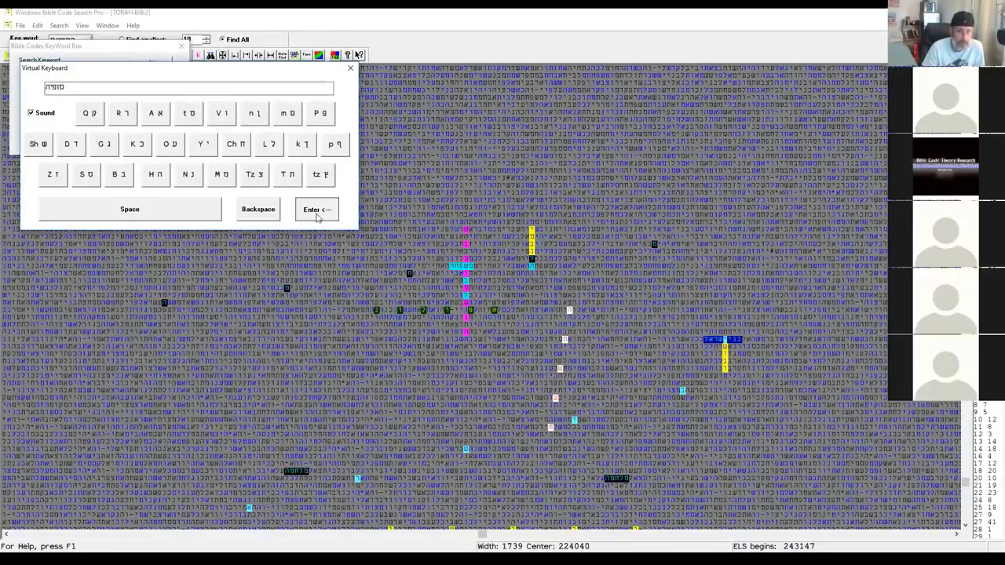
pyautogui.click(151, 66)
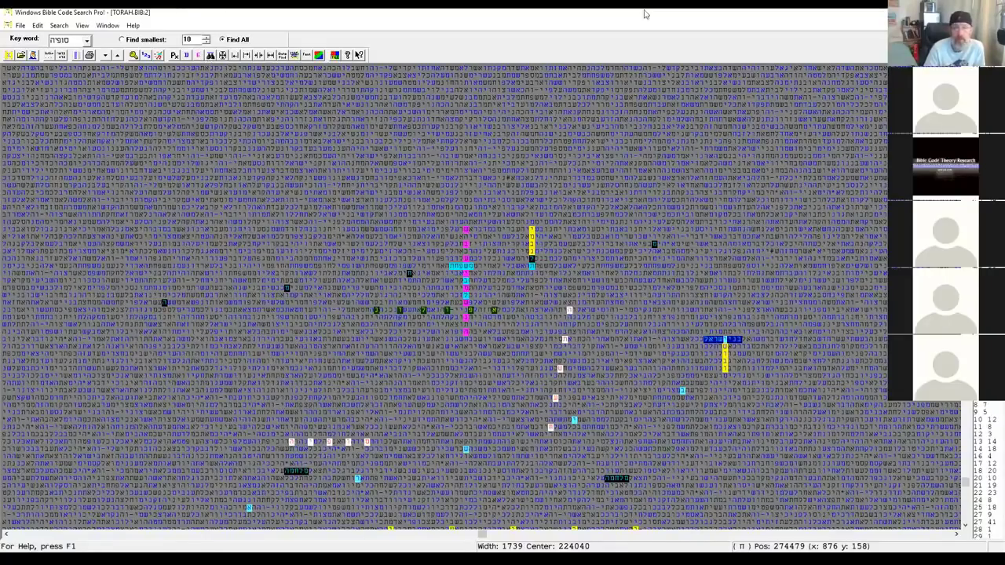
# Make the Hilite Letter Color red and keep the Hilite Text Color light blue.
pyautogui.click(319, 55)
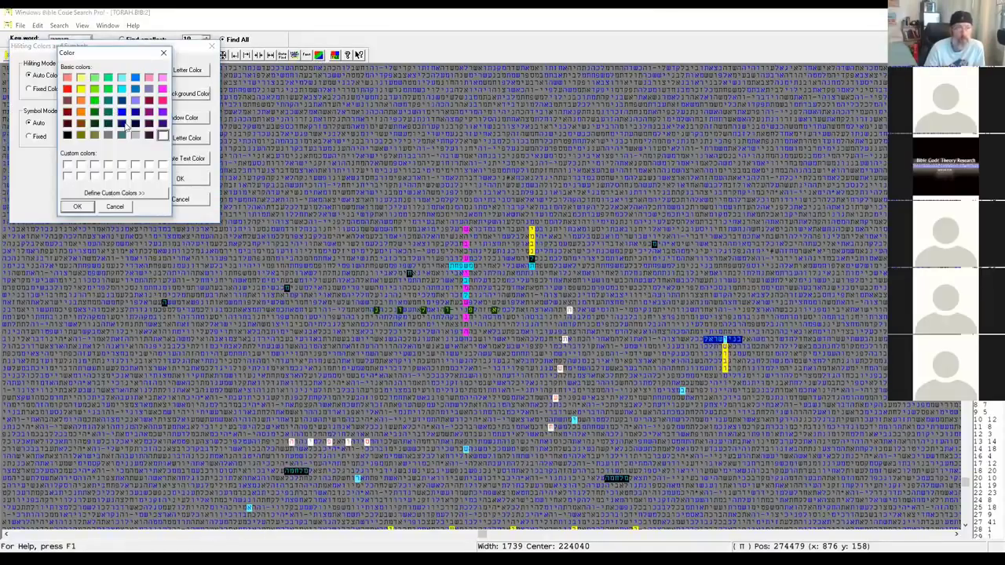
pyautogui.click(163, 113)
pyautogui.click(67, 88)
pyautogui.click(76, 206)
pyautogui.click(187, 70)
pyautogui.click(122, 88)
pyautogui.click(77, 204)
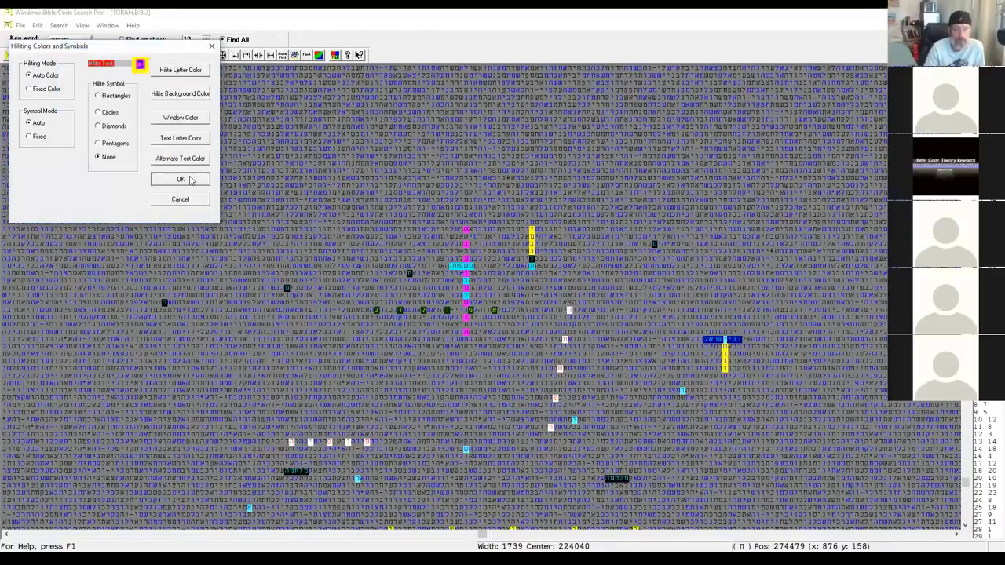
pyautogui.click(188, 180)
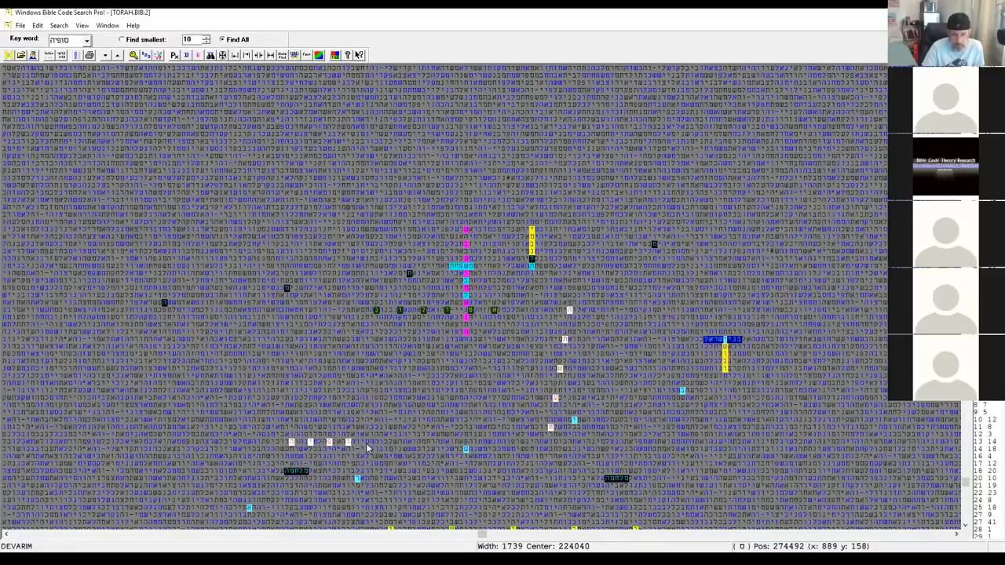
# Click two of the lower-row סופיה letters to turn them red.
pyautogui.click(311, 444)
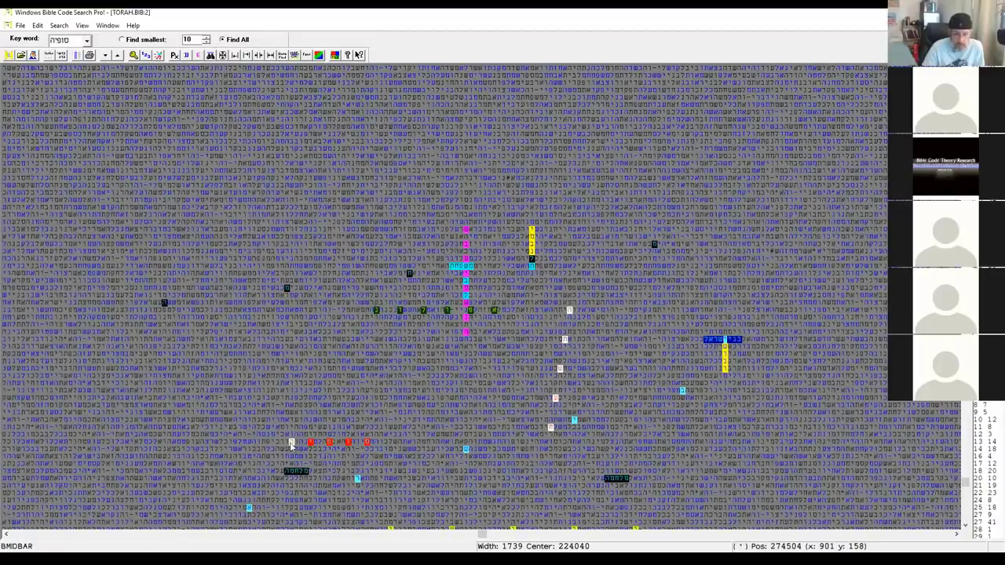
pyautogui.click(290, 443)
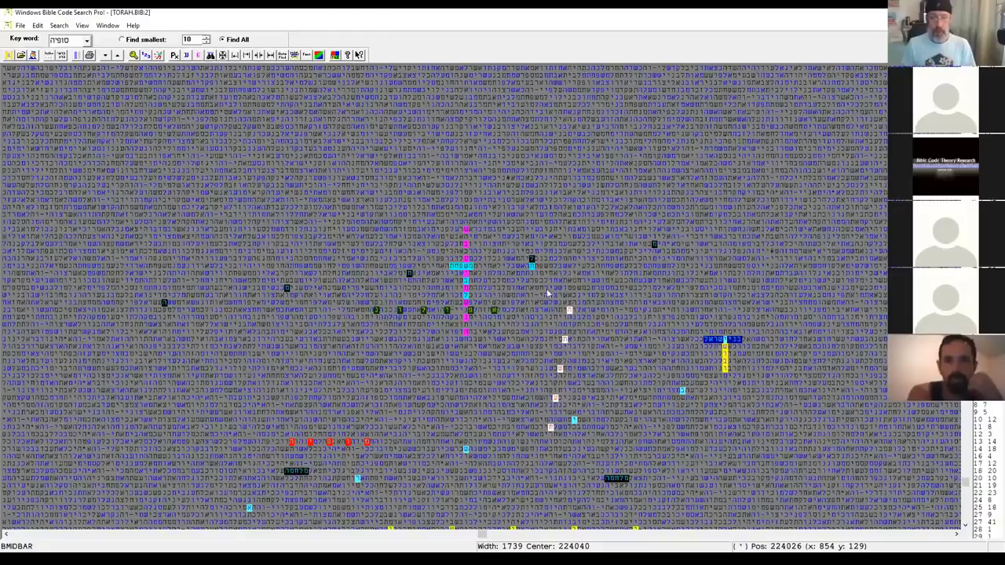
# Scroll the width-1739 Torah matrix several rows down and nudge it slightly sideways.
pyautogui.click(965, 526)
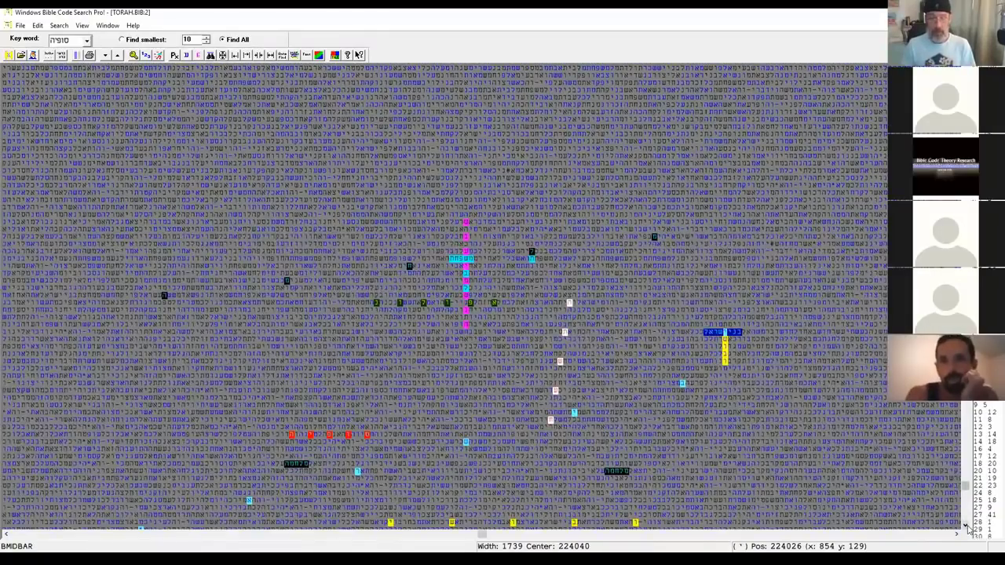
pyautogui.click(965, 525)
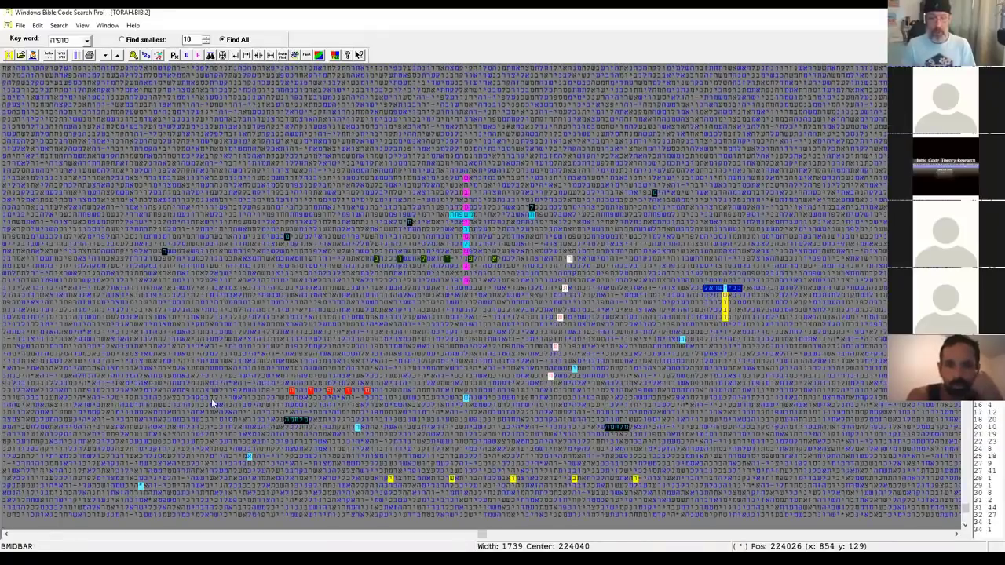
pyautogui.click(6, 534)
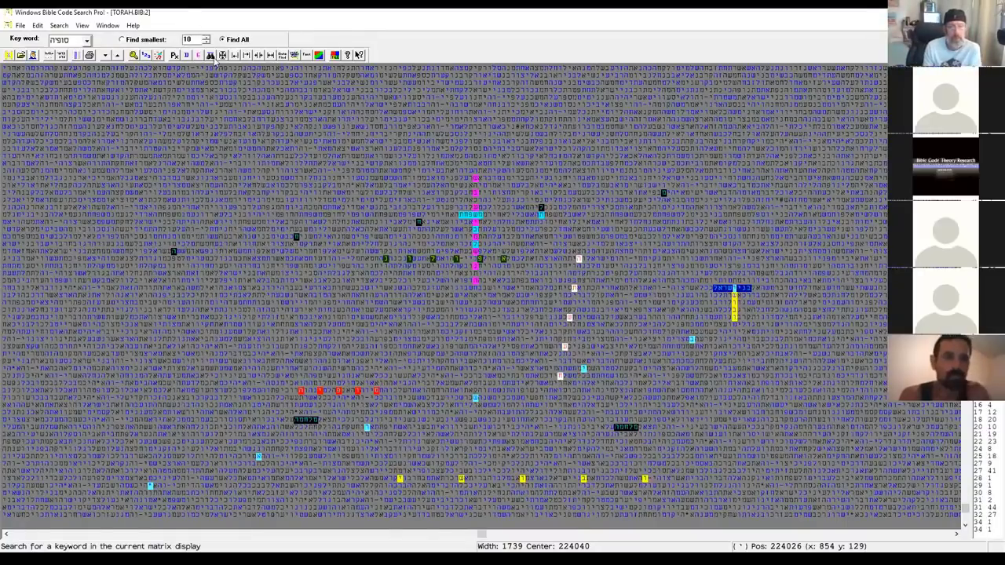
# Search the matrix for the Hebrew keyword הורמה, entered on the virtual Hebrew keyboard.
pyautogui.click(210, 56)
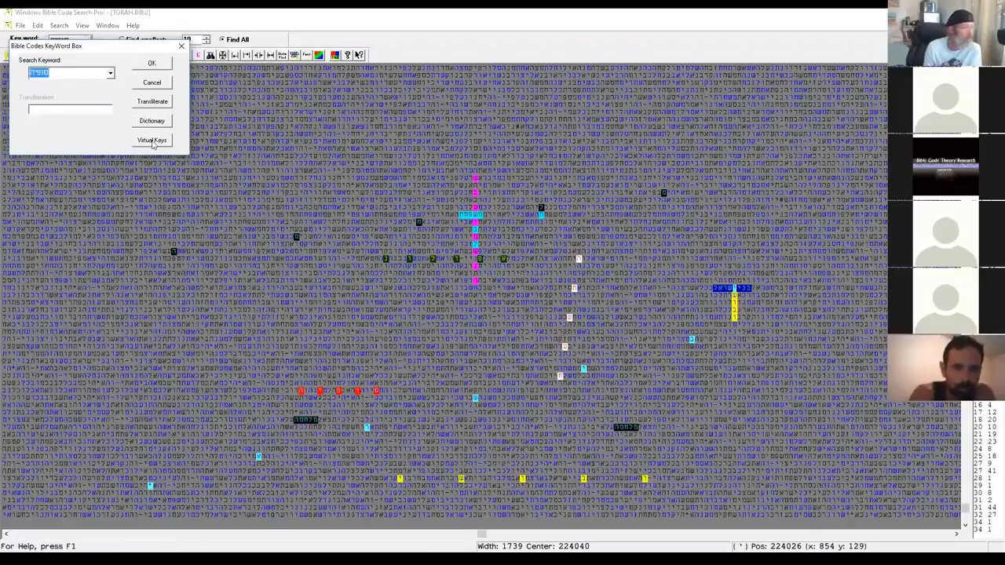
pyautogui.click(153, 141)
pyautogui.click(156, 174)
pyautogui.click(214, 118)
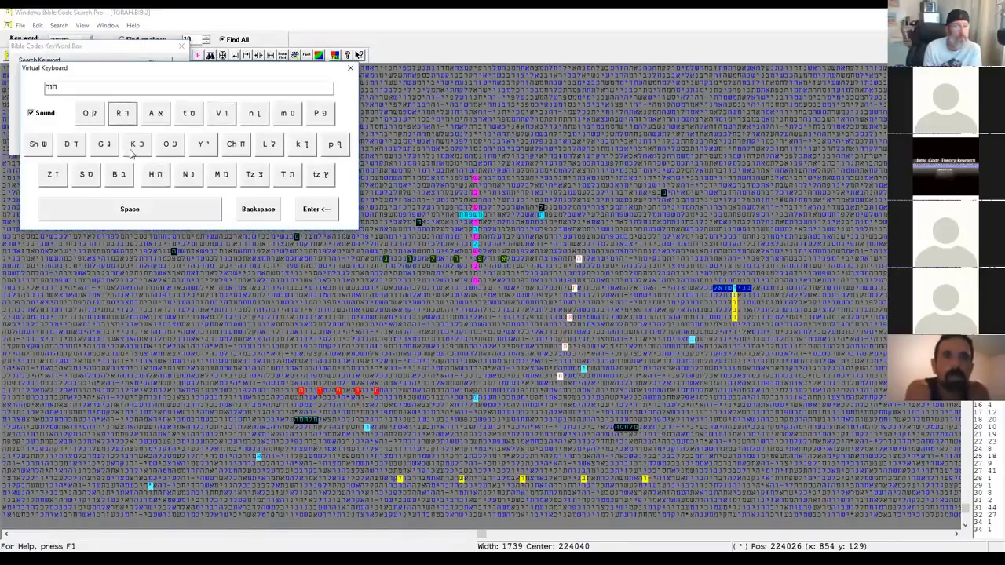
pyautogui.click(161, 174)
pyautogui.click(221, 175)
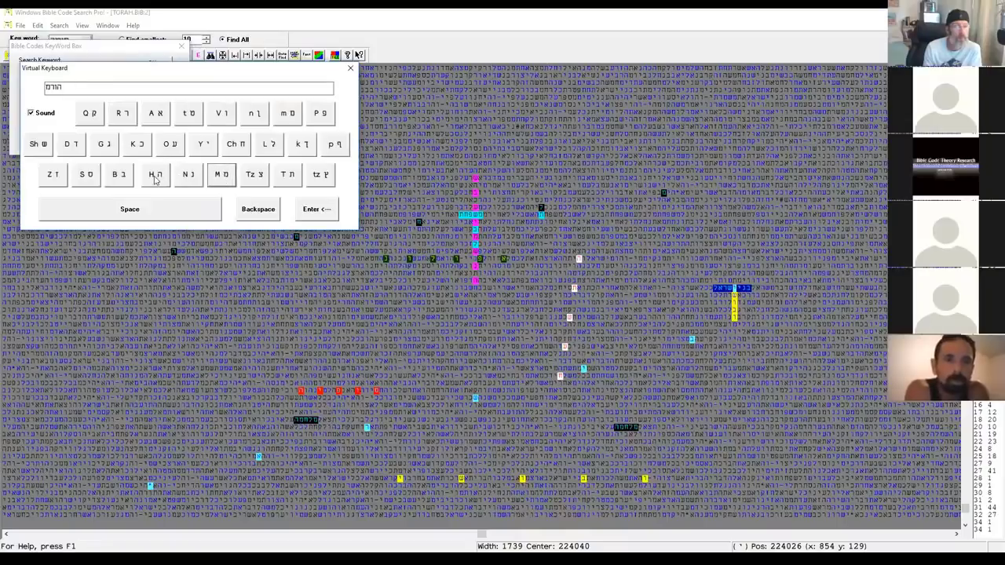
pyautogui.click(156, 175)
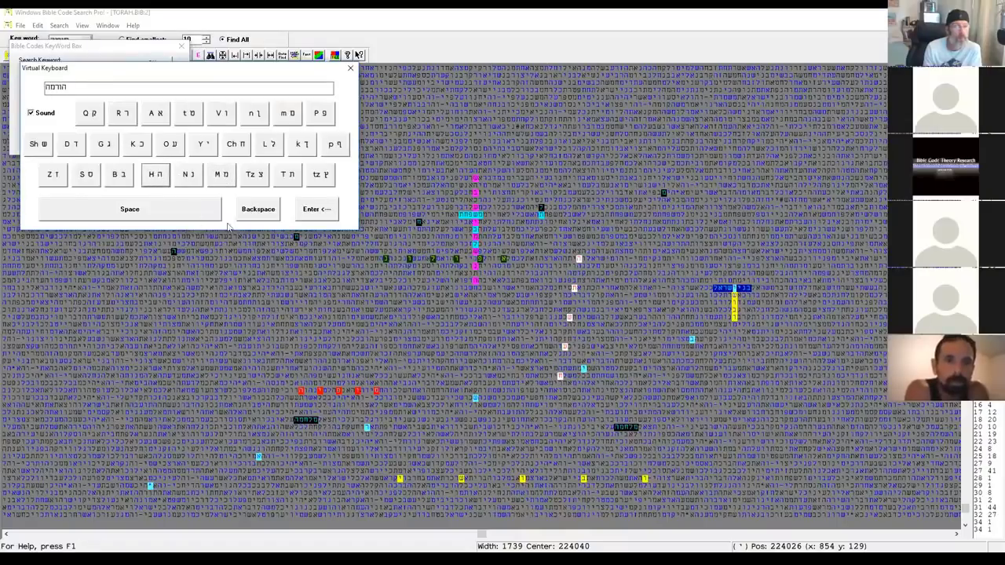
pyautogui.click(314, 212)
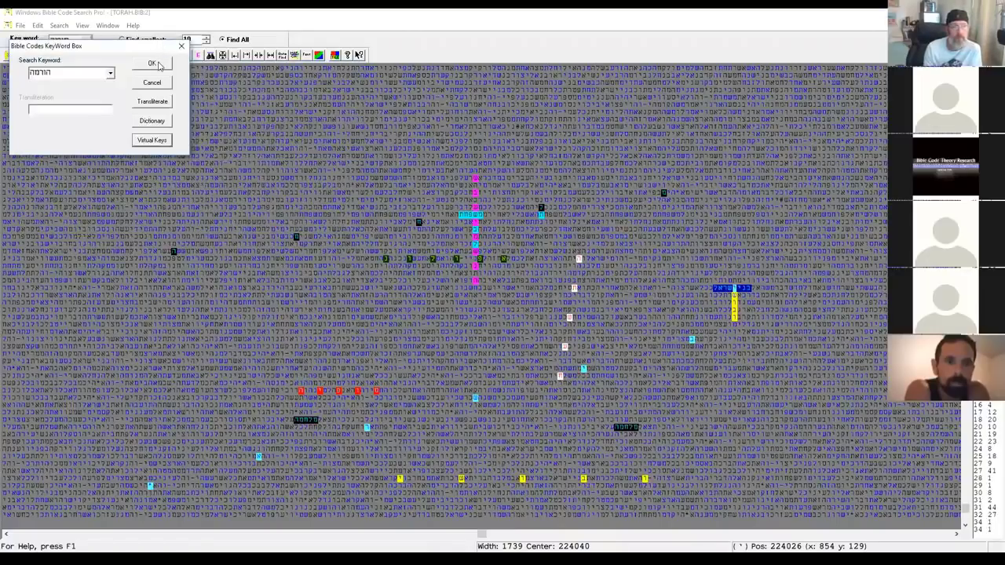
pyautogui.click(153, 63)
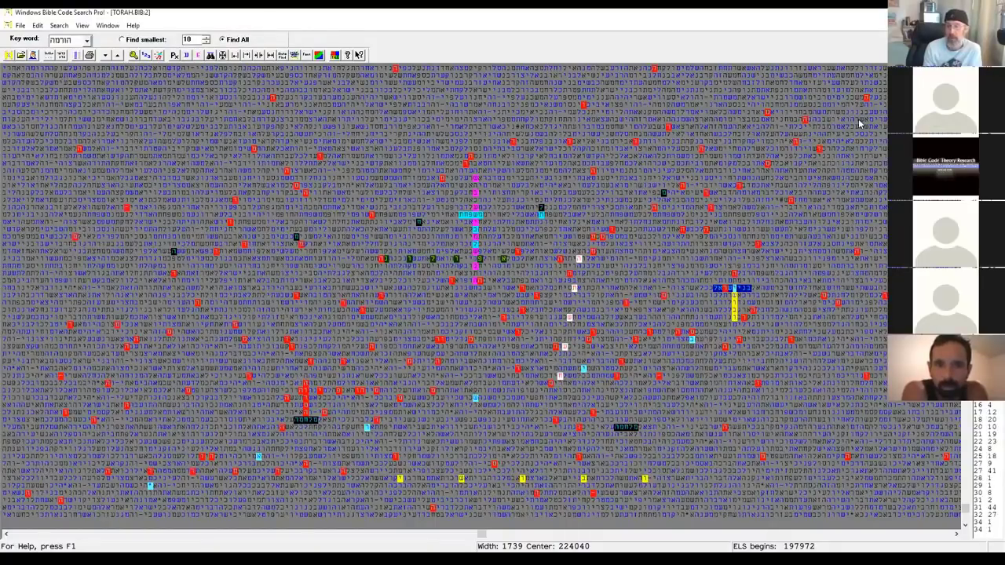
# Minimise the matrix, open Code Results, and untick הורמה results in rows 84 through 71.
pyautogui.click(972, 25)
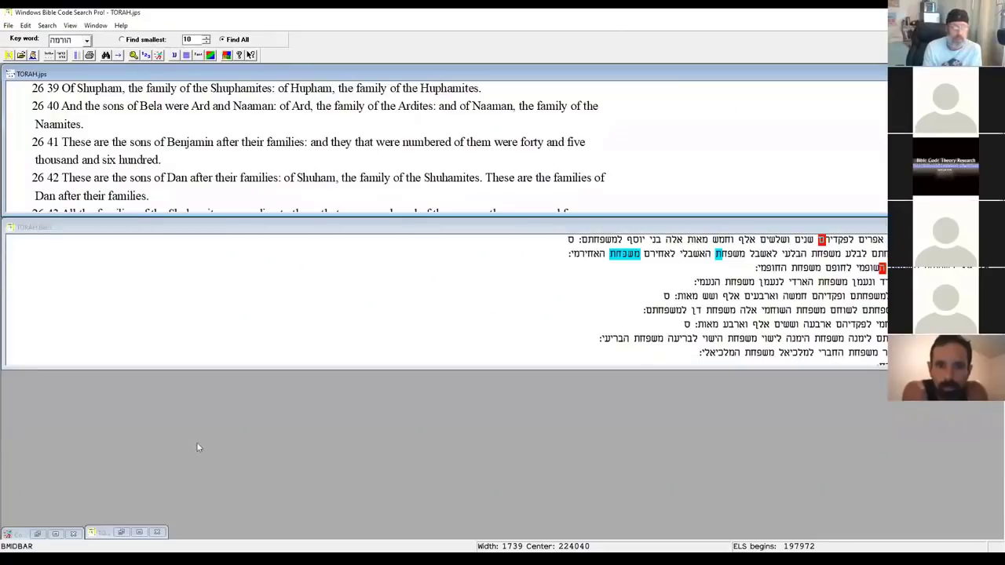
pyautogui.click(57, 535)
pyautogui.scroll(-13, 61, 471)
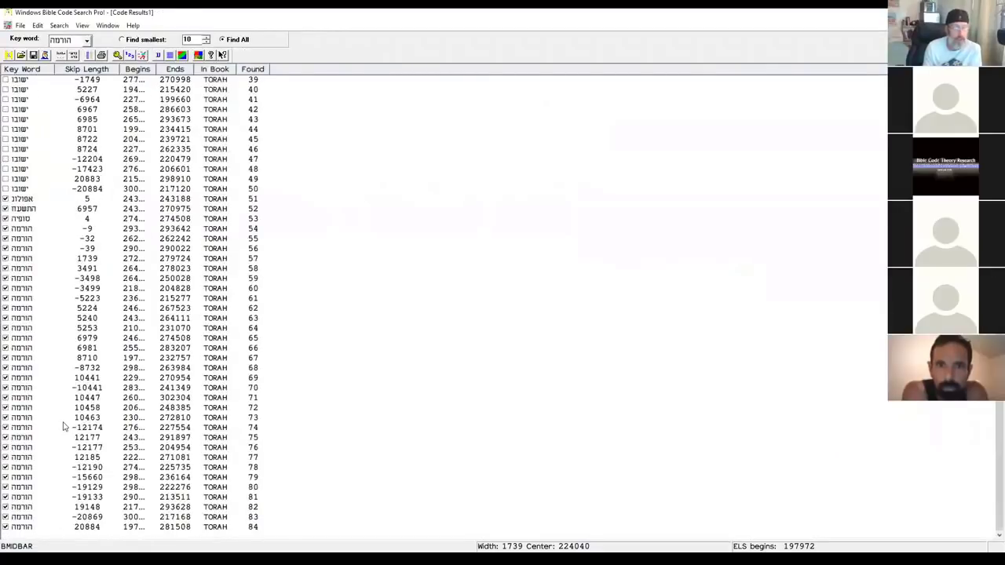
pyautogui.click(20, 527)
pyautogui.click(24, 517)
pyautogui.click(24, 508)
pyautogui.click(22, 497)
pyautogui.click(22, 486)
pyautogui.click(21, 478)
pyautogui.click(20, 467)
pyautogui.click(20, 458)
pyautogui.click(19, 448)
pyautogui.click(18, 438)
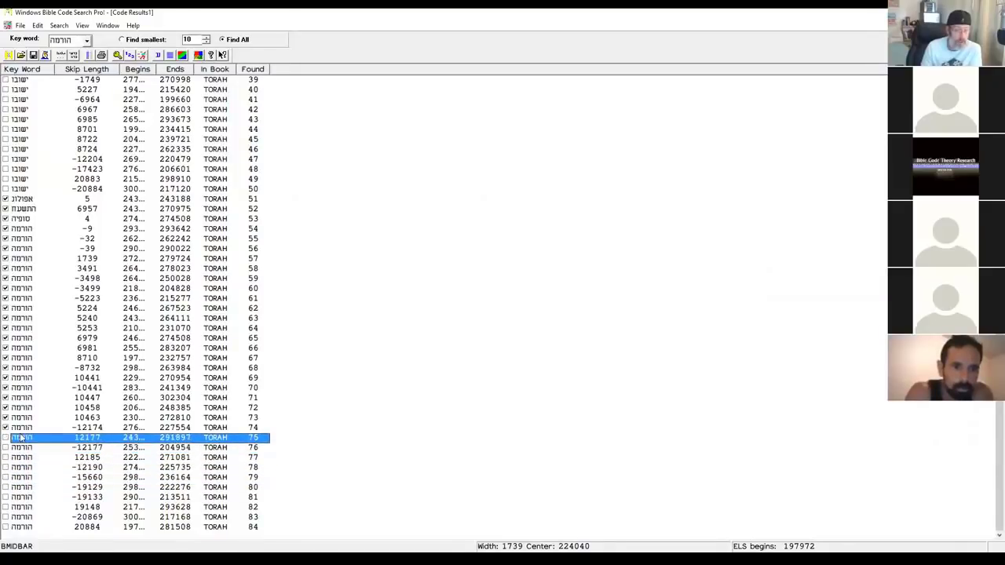
pyautogui.click(18, 428)
pyautogui.click(17, 417)
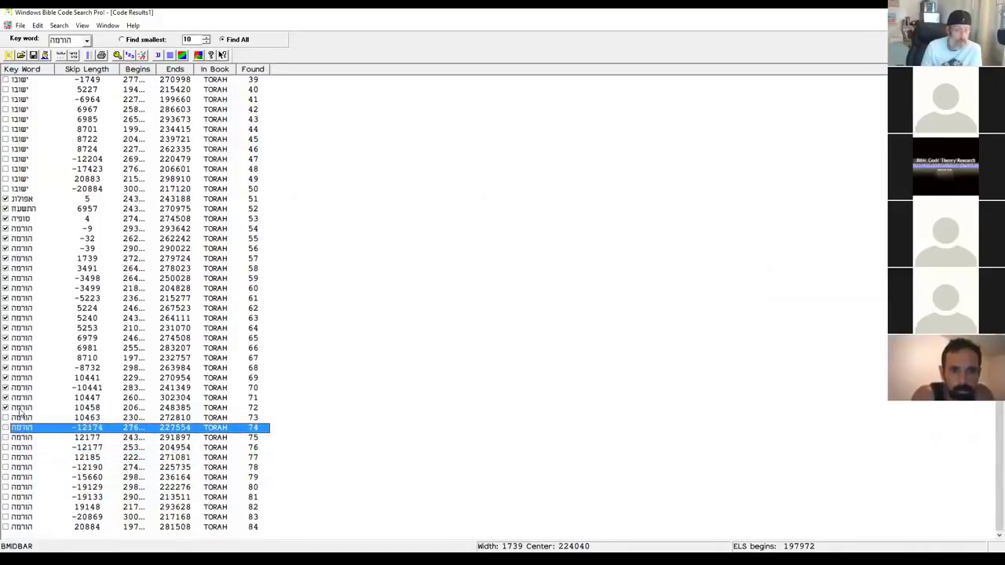
pyautogui.click(17, 407)
pyautogui.click(16, 398)
# Untick rows 70–58 and skip −39, keep skip 1739 ticked, and return to the matrix.
pyautogui.click(15, 388)
pyautogui.click(16, 378)
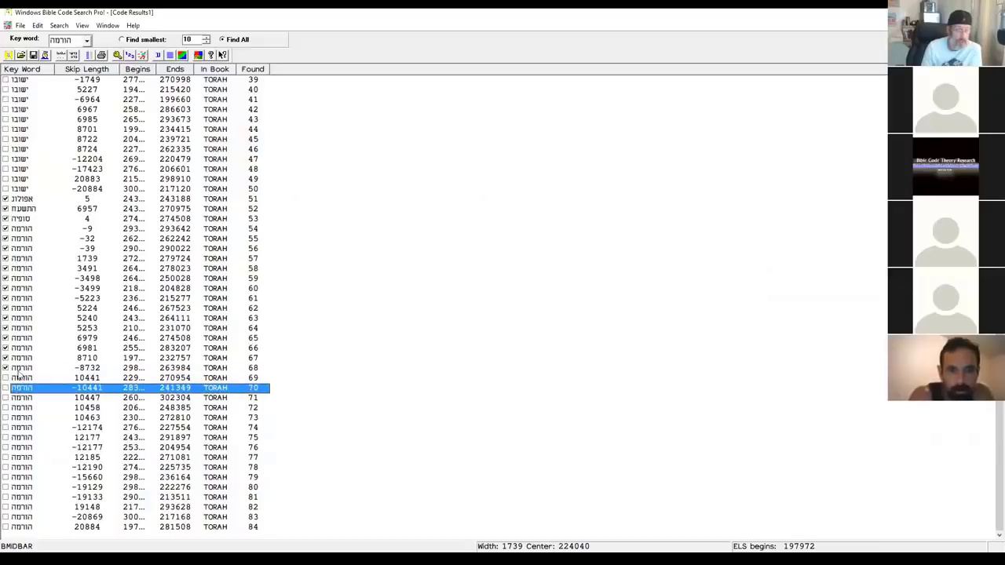
pyautogui.click(15, 368)
pyautogui.click(16, 357)
pyautogui.click(17, 348)
pyautogui.click(17, 337)
pyautogui.click(18, 329)
pyautogui.click(17, 318)
pyautogui.click(16, 309)
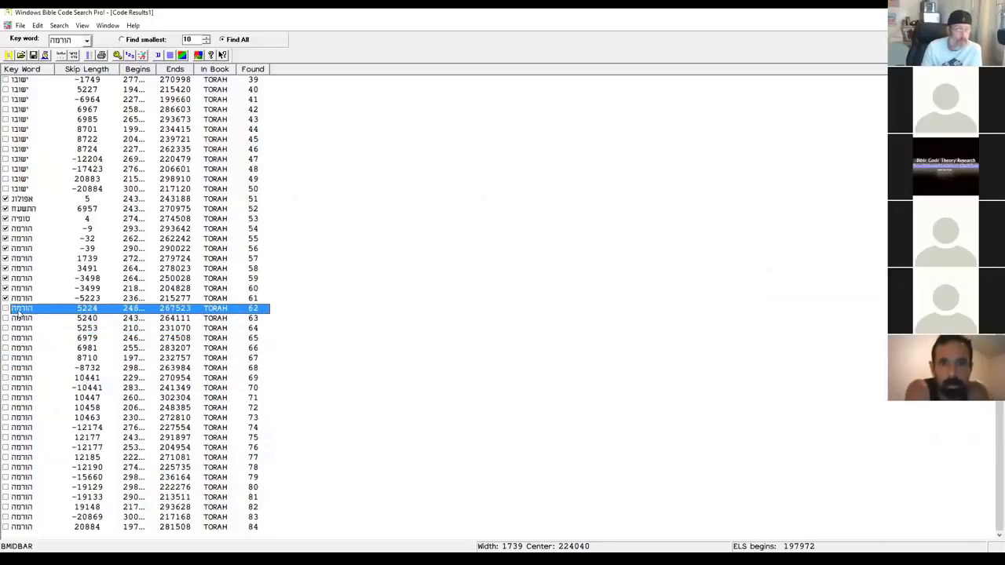
pyautogui.click(16, 299)
pyautogui.click(16, 288)
pyautogui.click(16, 279)
pyautogui.click(17, 269)
pyautogui.click(16, 260)
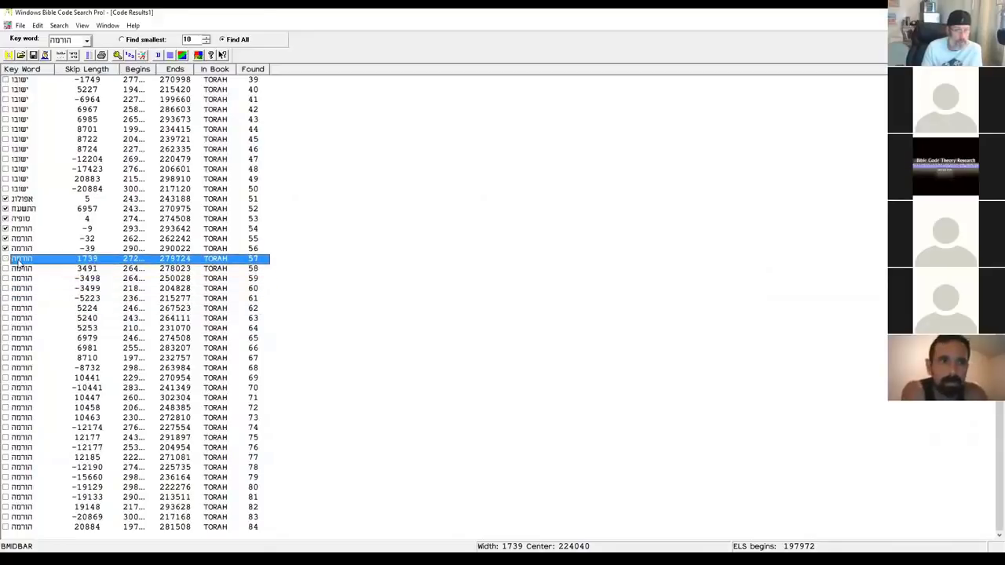
pyautogui.click(5, 259)
pyautogui.click(6, 248)
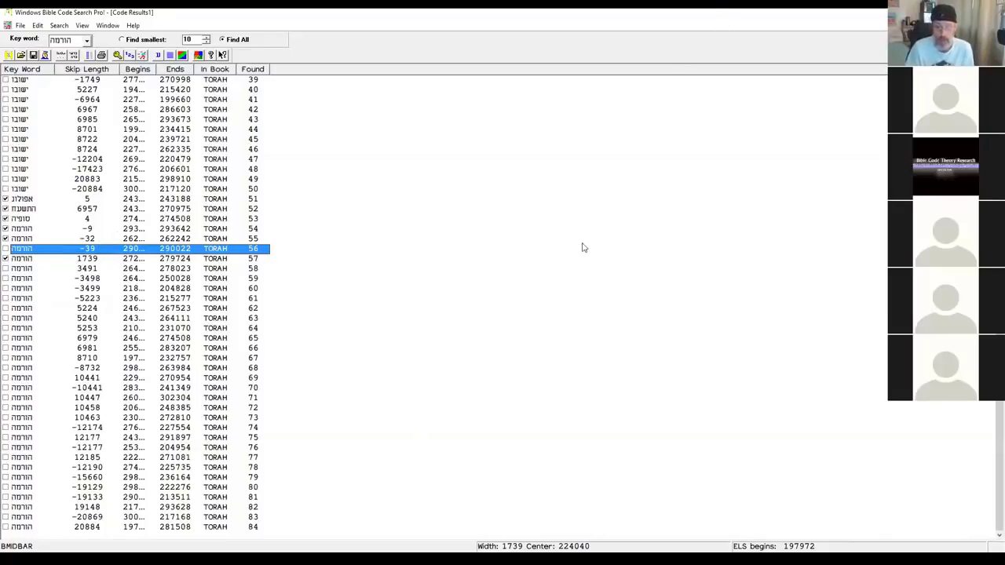
pyautogui.press('Return')
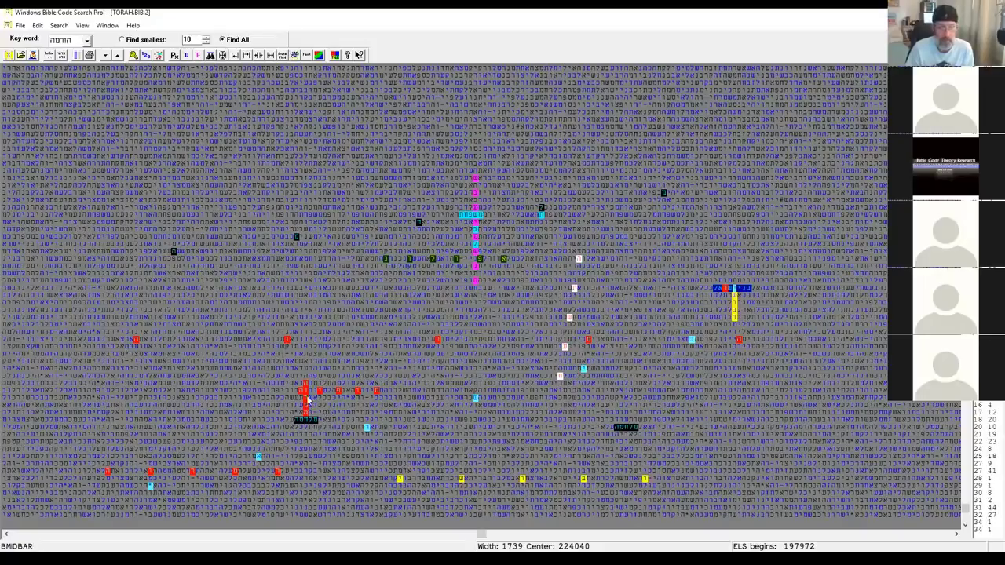
# Set the hilite background colour to the orange basic swatch in Hiliting Colors and Symbols.
pyautogui.click(319, 54)
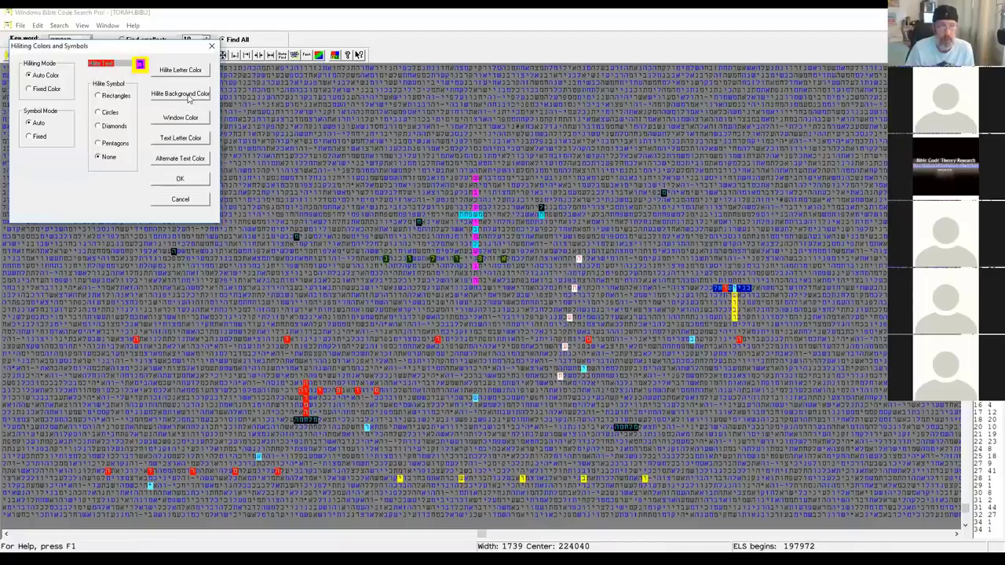
pyautogui.click(190, 95)
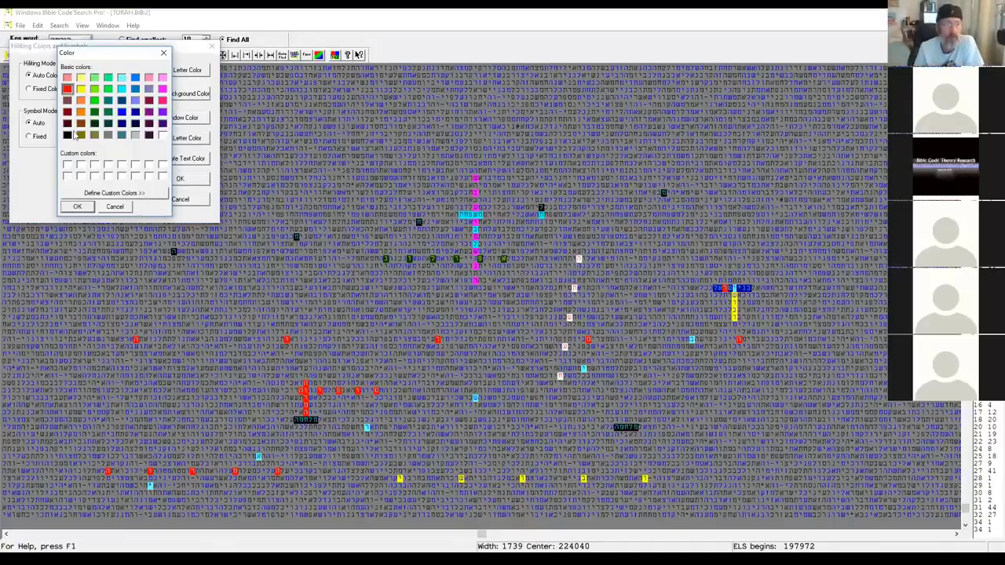
pyautogui.click(81, 112)
pyautogui.click(77, 206)
pyautogui.click(179, 178)
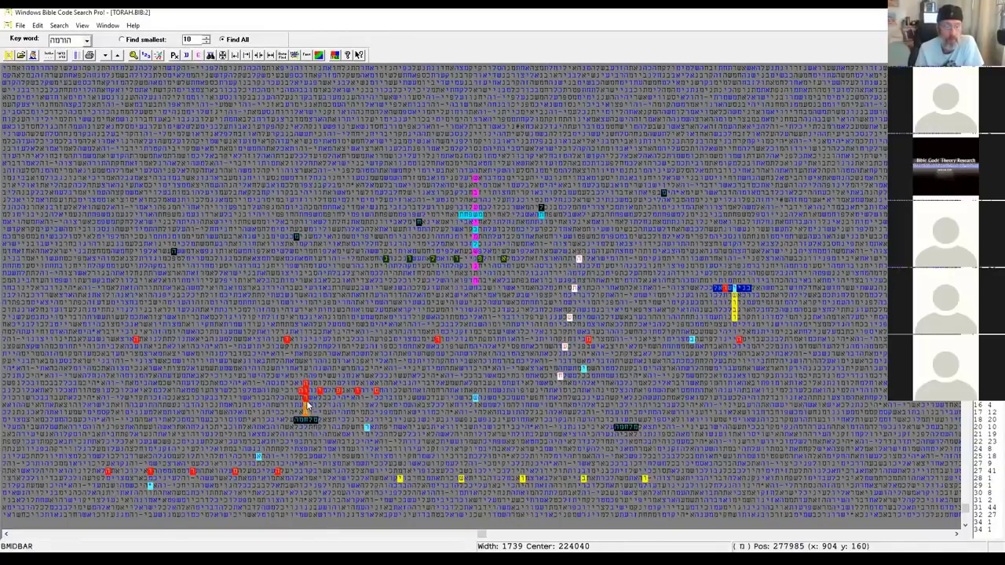
# Click the red-marked five-letter term in a middle matrix row to recolour it orange.
pyautogui.click(307, 398)
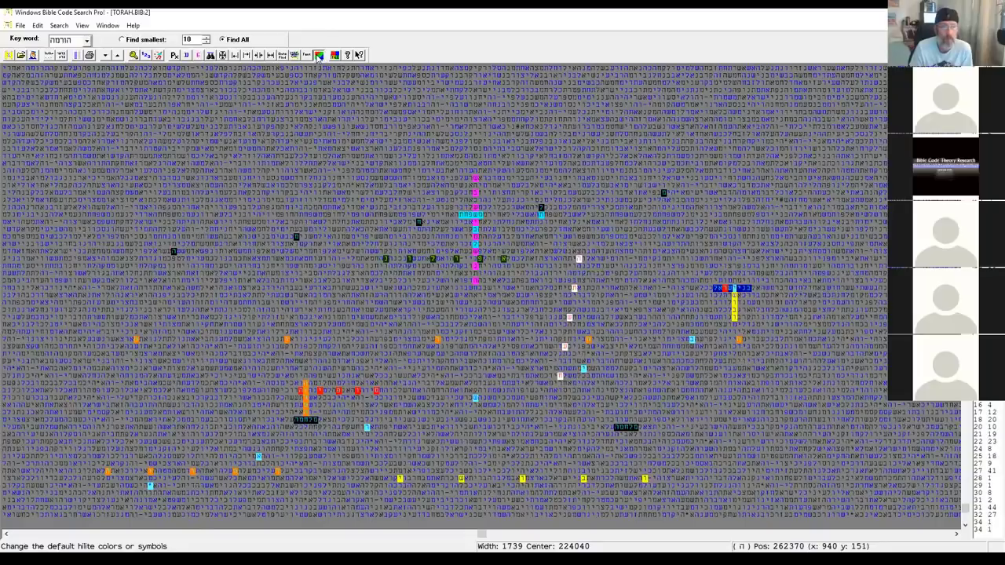
# Set the hilite background colour to black and the hilite letter colour to green.
pyautogui.click(318, 55)
pyautogui.click(185, 95)
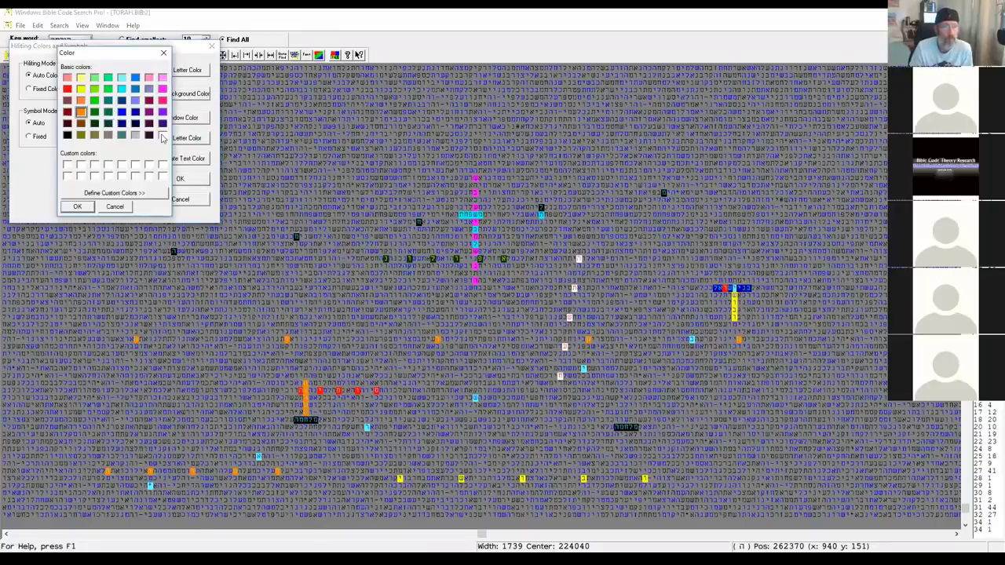
pyautogui.click(67, 135)
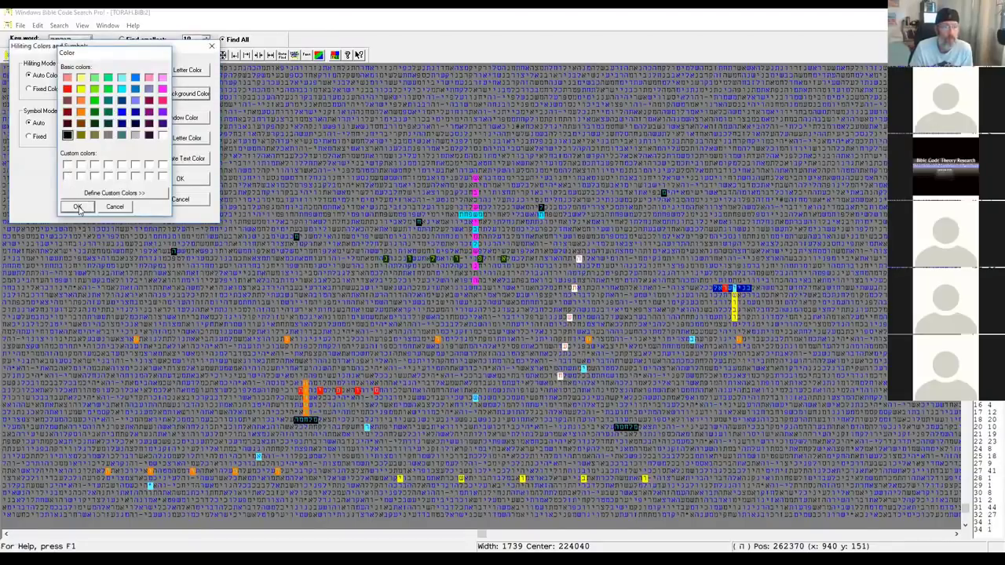
pyautogui.click(78, 207)
pyautogui.click(179, 70)
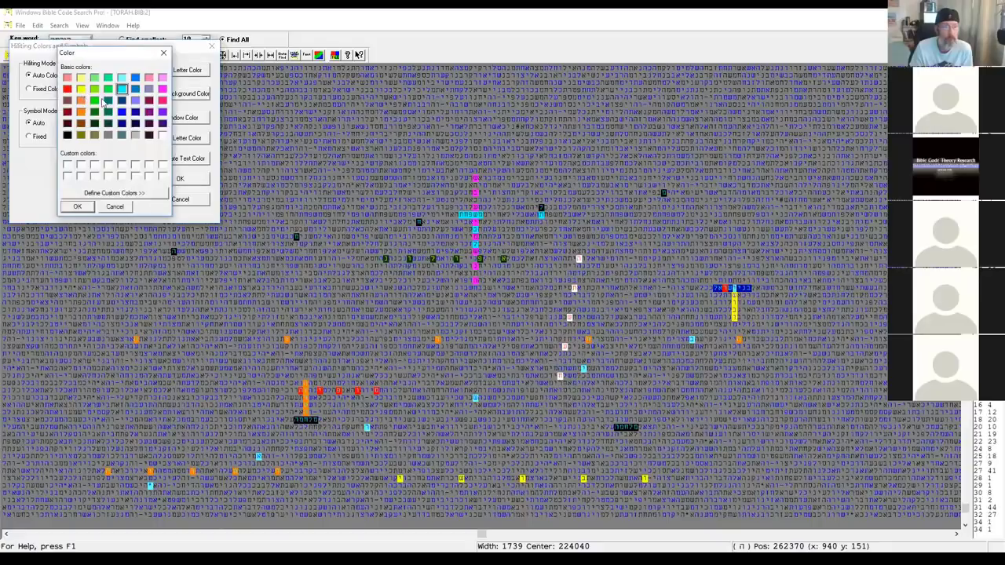
pyautogui.click(94, 100)
pyautogui.click(79, 208)
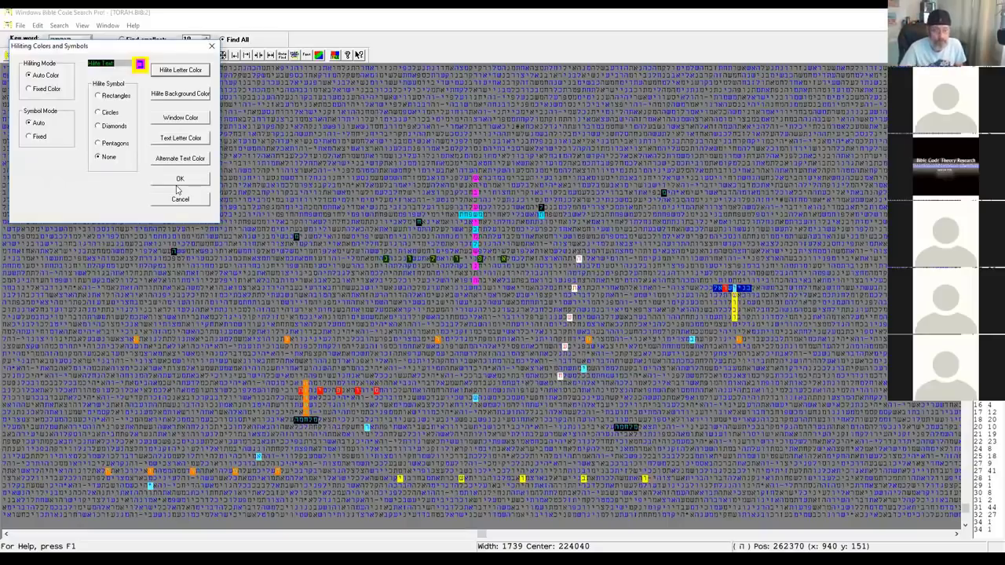
pyautogui.click(180, 180)
# Search the Torah for מינות, entered letter by letter on the virtual Hebrew keyboard.
pyautogui.click(210, 56)
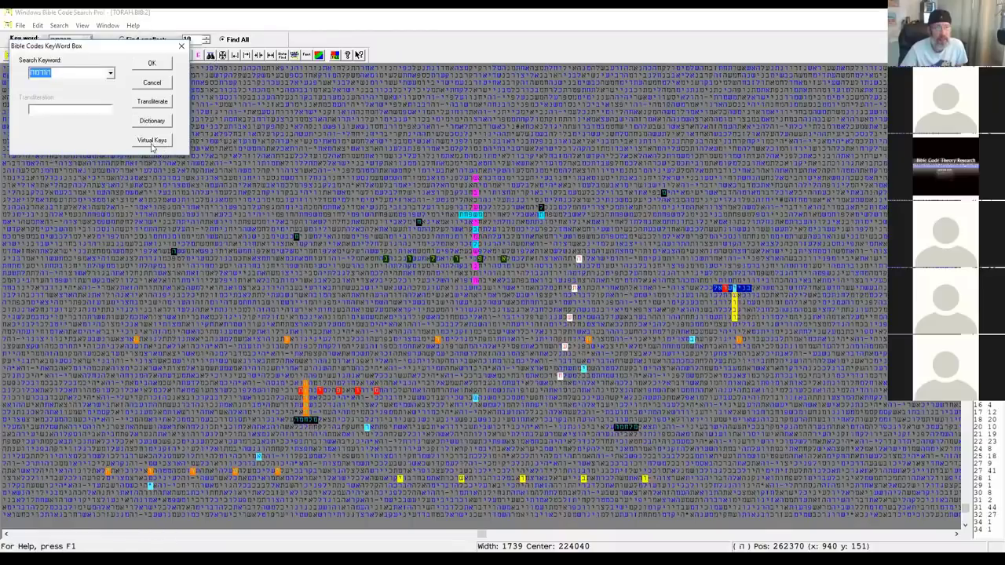
pyautogui.click(154, 142)
pyautogui.click(223, 175)
pyautogui.click(203, 146)
pyautogui.click(188, 176)
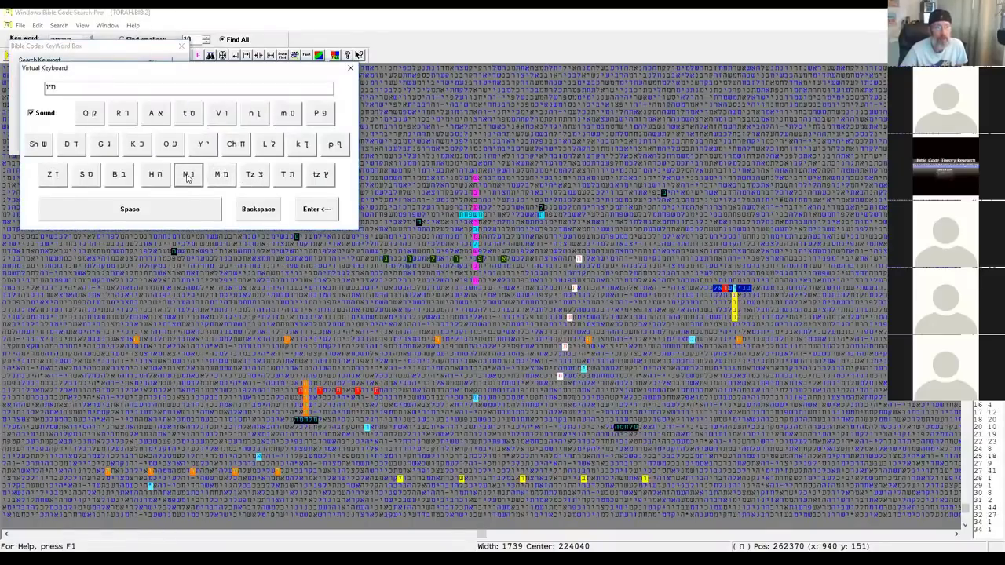
pyautogui.click(223, 115)
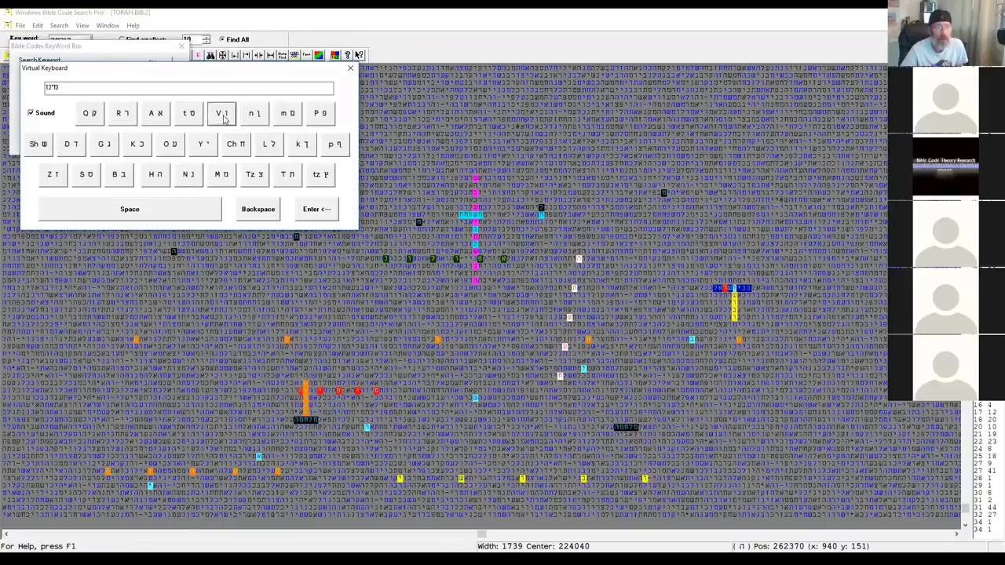
pyautogui.click(289, 175)
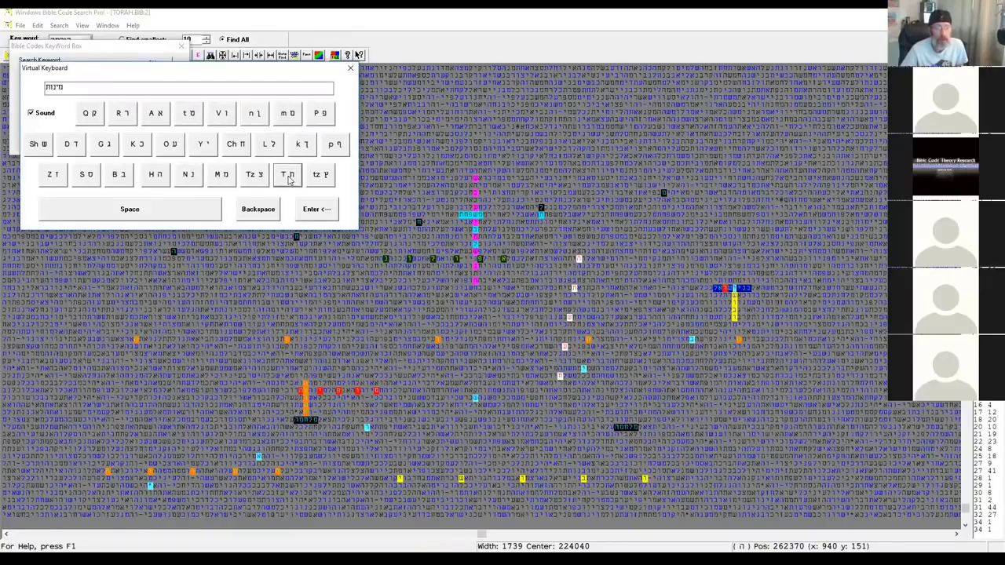
pyautogui.click(317, 209)
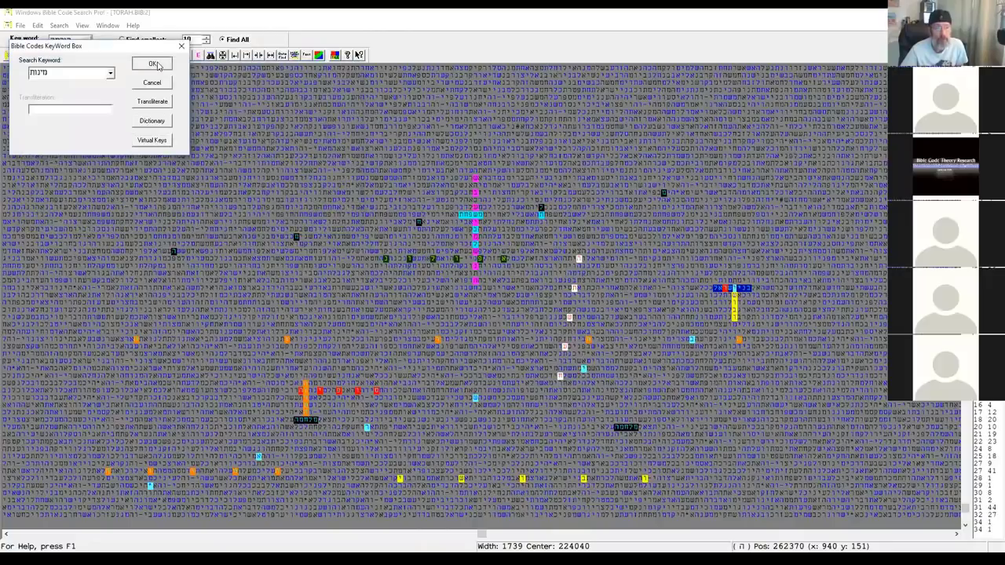
pyautogui.click(154, 63)
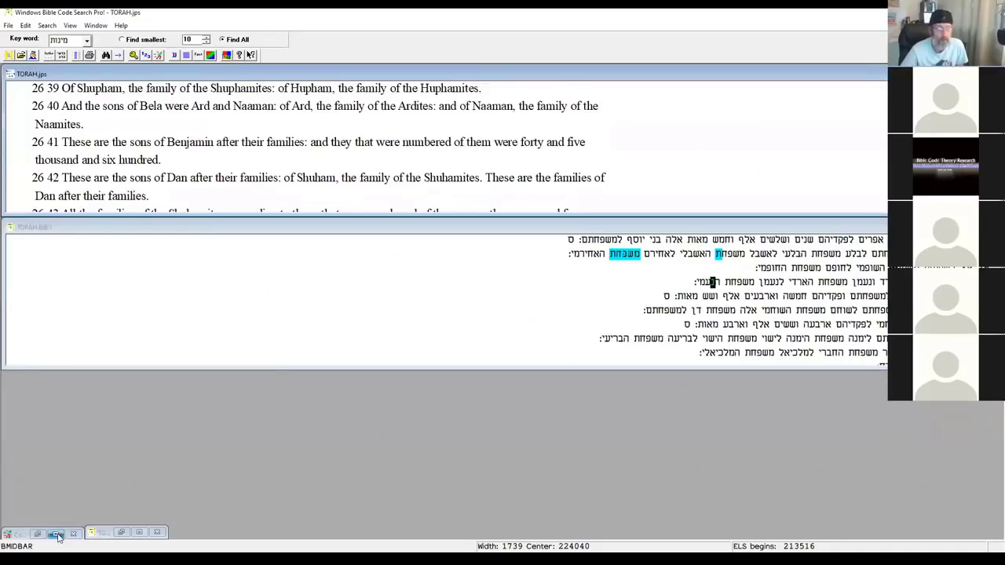
# In Code Results, untick the מינות hits in rows 98 through 89 and the skip-1766 hit.
pyautogui.click(58, 534)
pyautogui.scroll(-17, 67, 397)
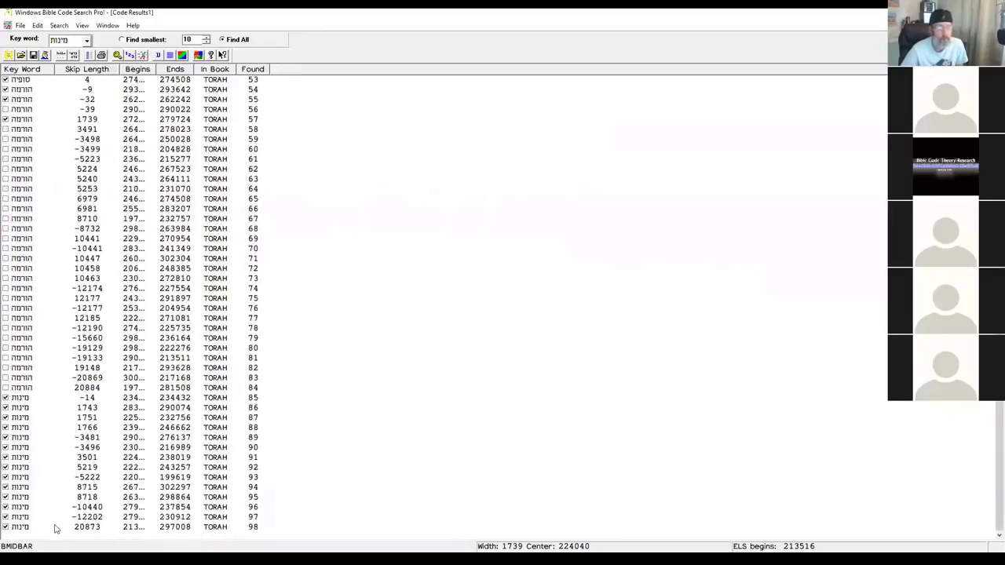
pyautogui.click(19, 527)
pyautogui.click(19, 517)
pyautogui.click(18, 507)
pyautogui.click(17, 497)
pyautogui.click(18, 486)
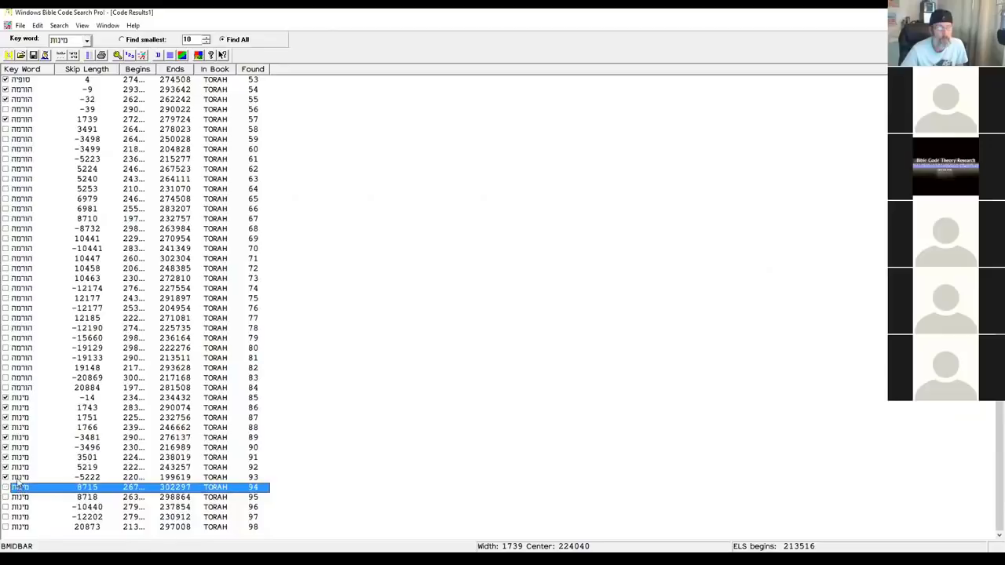
pyautogui.click(18, 478)
pyautogui.click(18, 467)
pyautogui.click(19, 458)
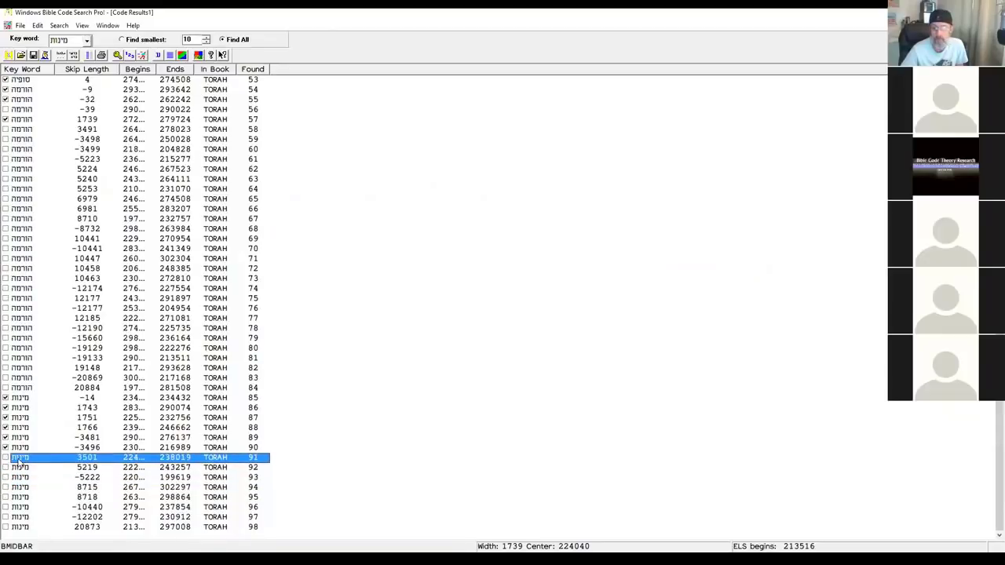
pyautogui.click(19, 449)
pyautogui.click(20, 438)
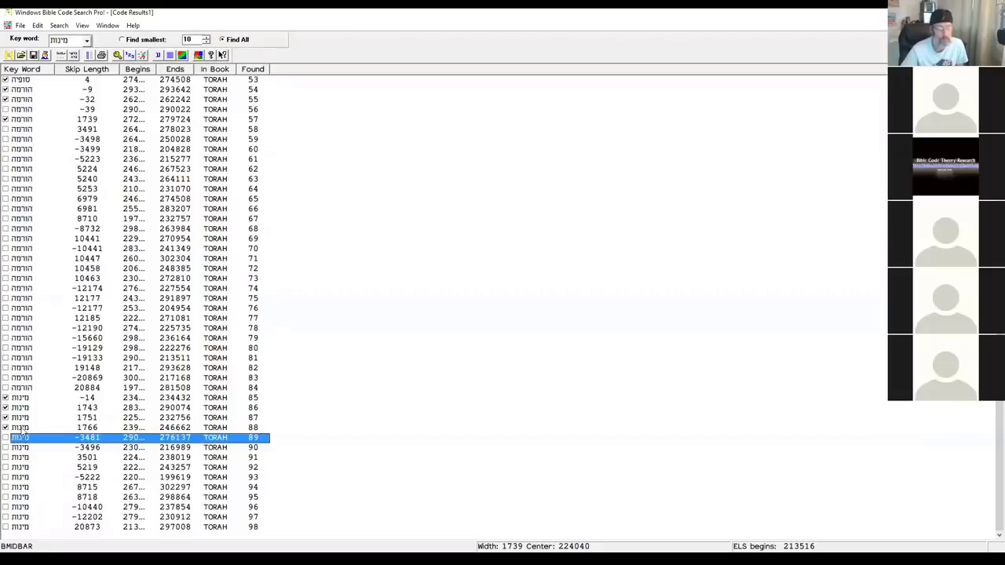
pyautogui.click(24, 429)
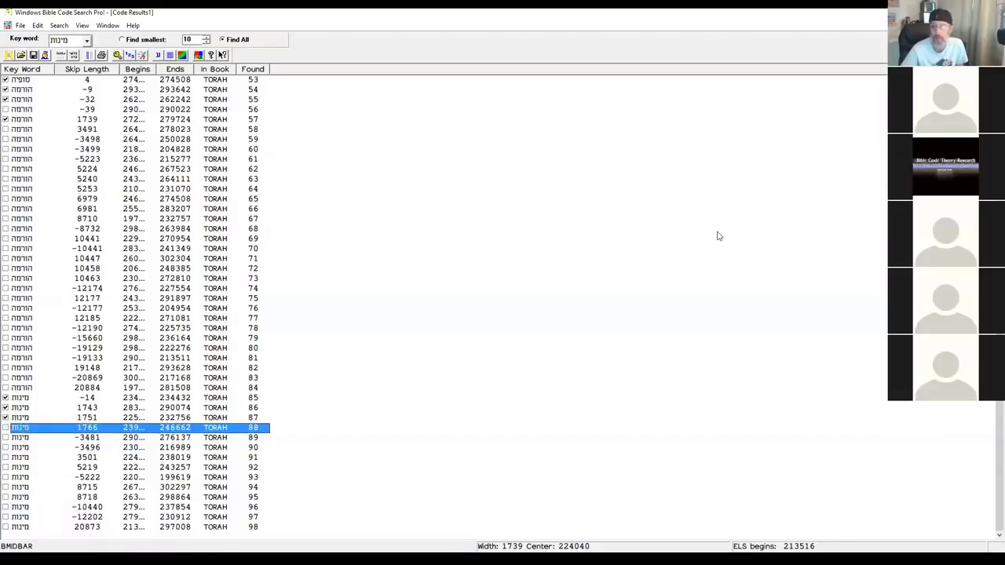
# Check the hits in the matrix, then untick the skip-1751 מינות hit and minimise the results list.
pyautogui.press('Return')
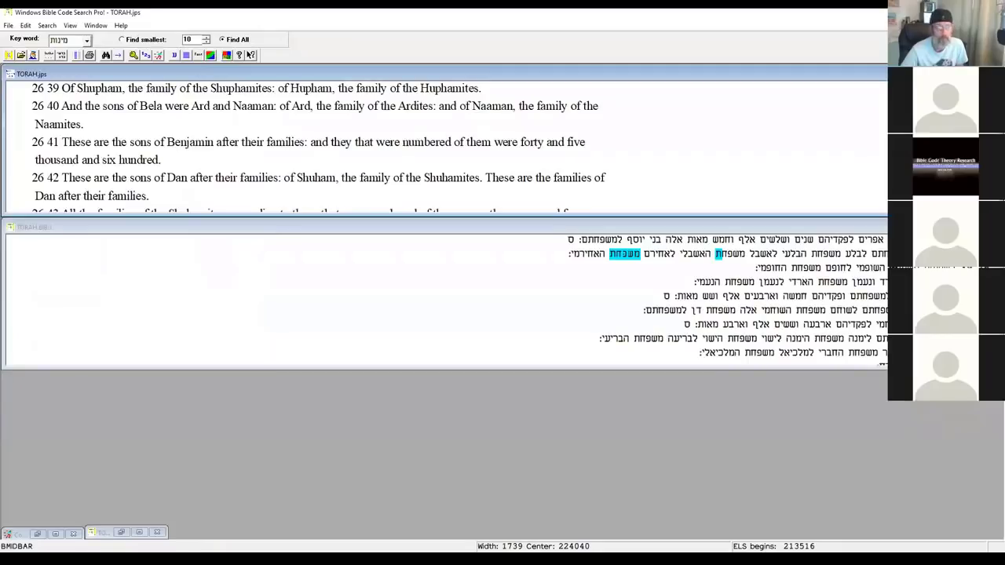
pyautogui.click(139, 533)
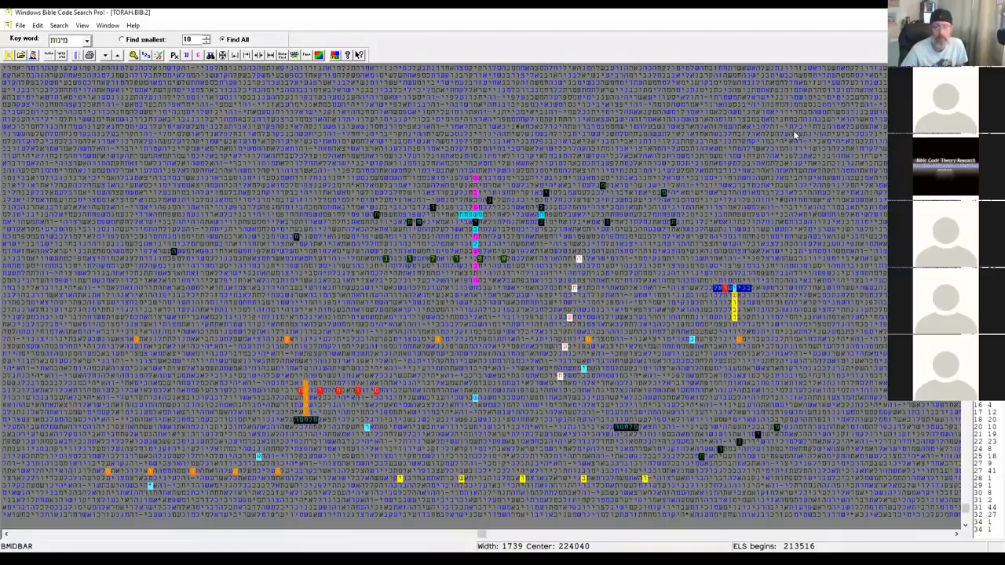
pyautogui.hotkey('ctrl', 'F6')
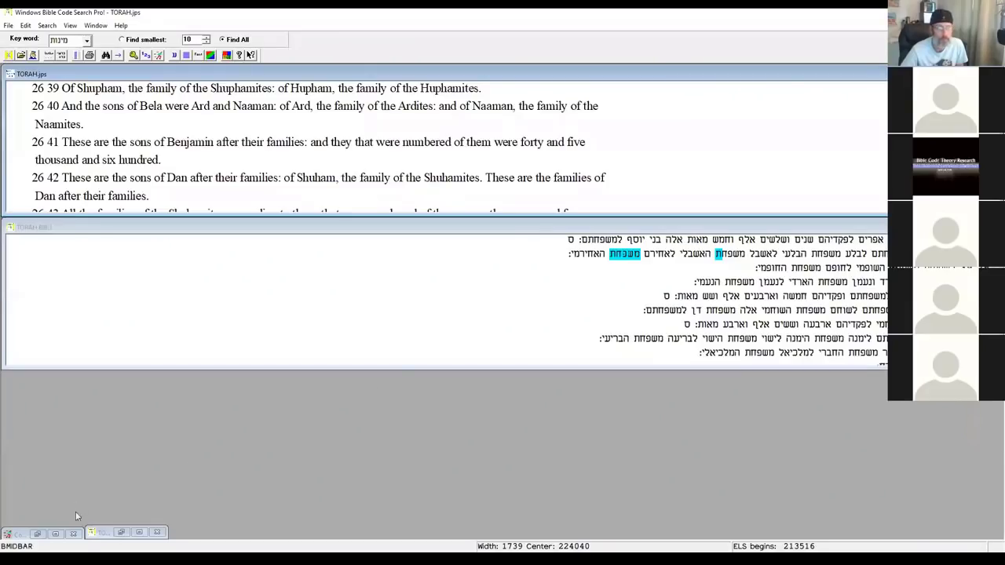
pyautogui.click(55, 535)
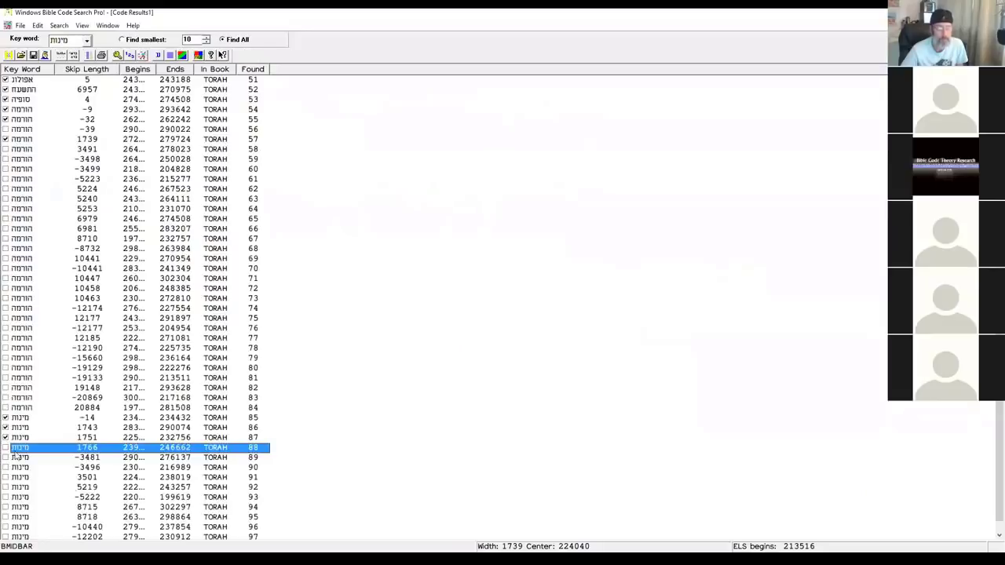
pyautogui.click(21, 437)
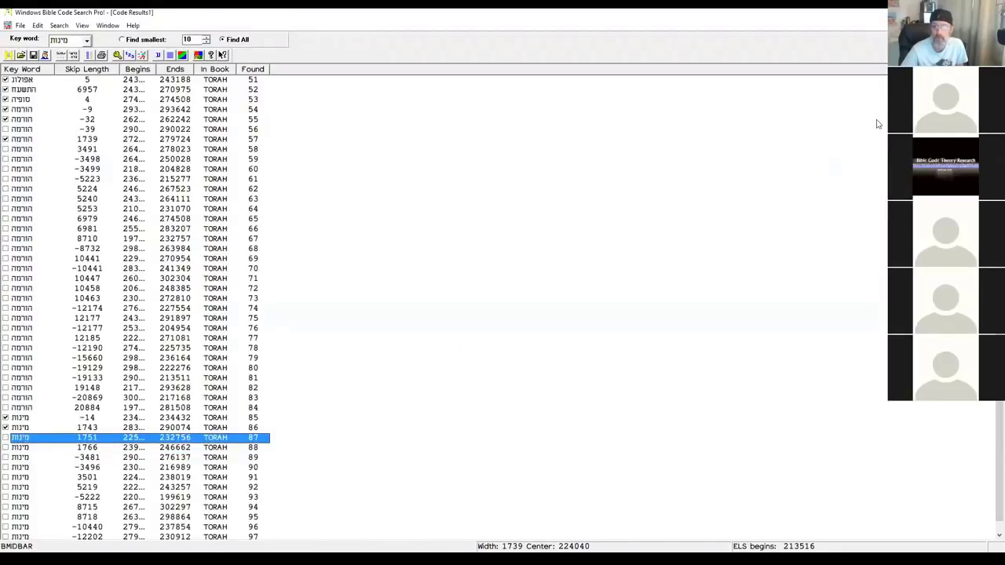
pyautogui.click(964, 26)
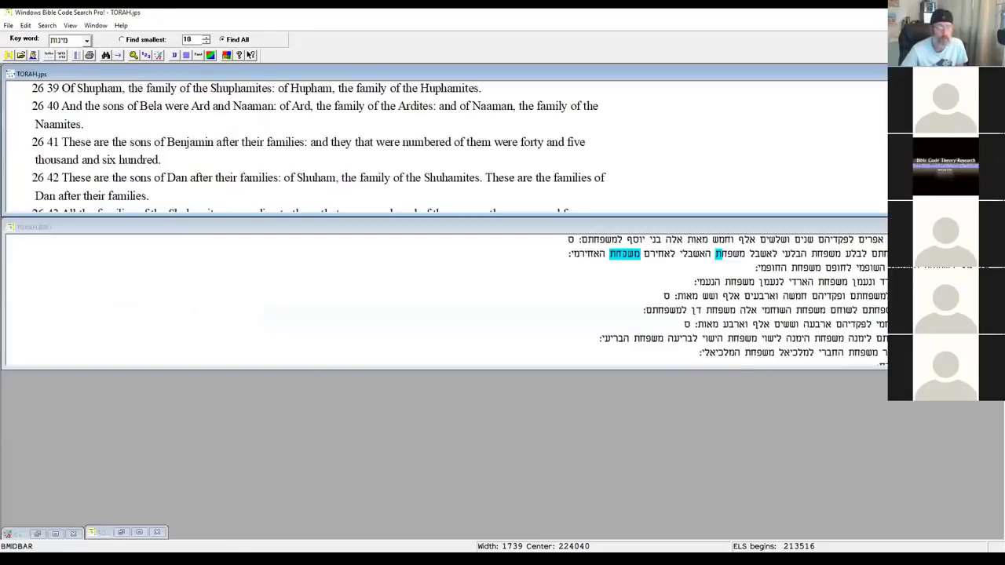
# Restore the TORAH.BIB:2 matrix window to full view and shift it with the horizontal scrollbar.
pyautogui.click(139, 532)
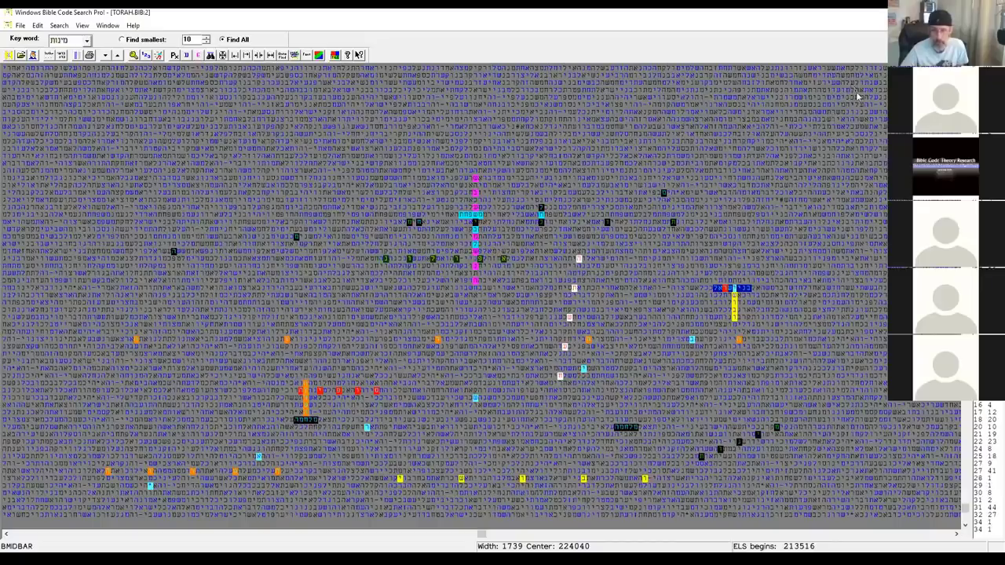
pyautogui.click(956, 534)
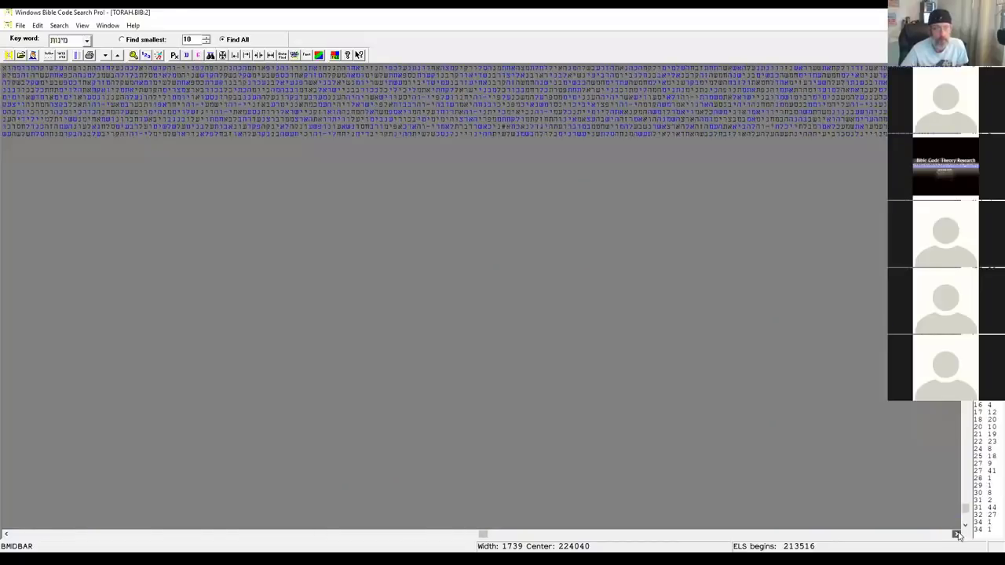
pyautogui.click(957, 535)
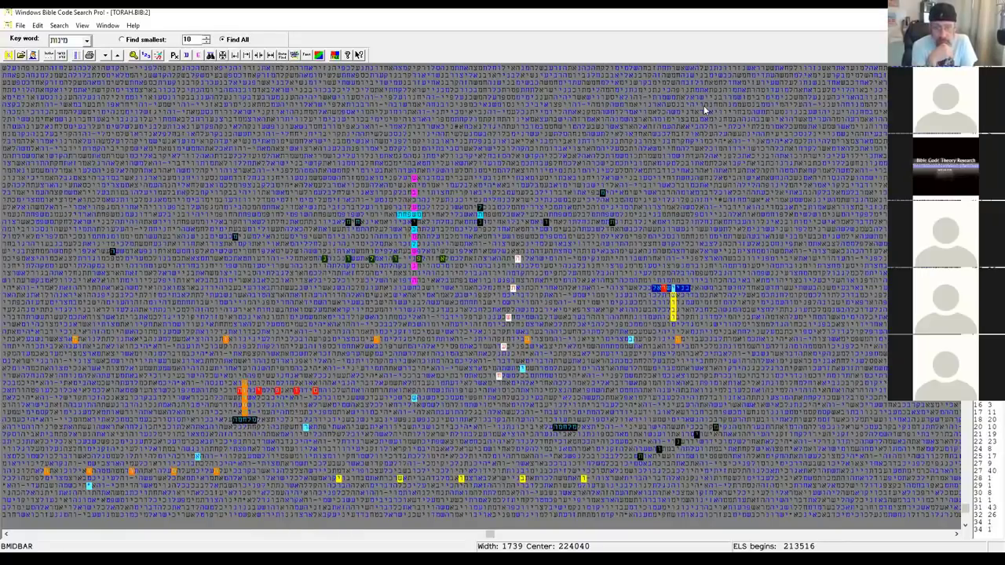
# Set the hilite background colour to the red swatch and close Hiliting Colors and Symbols.
pyautogui.click(321, 56)
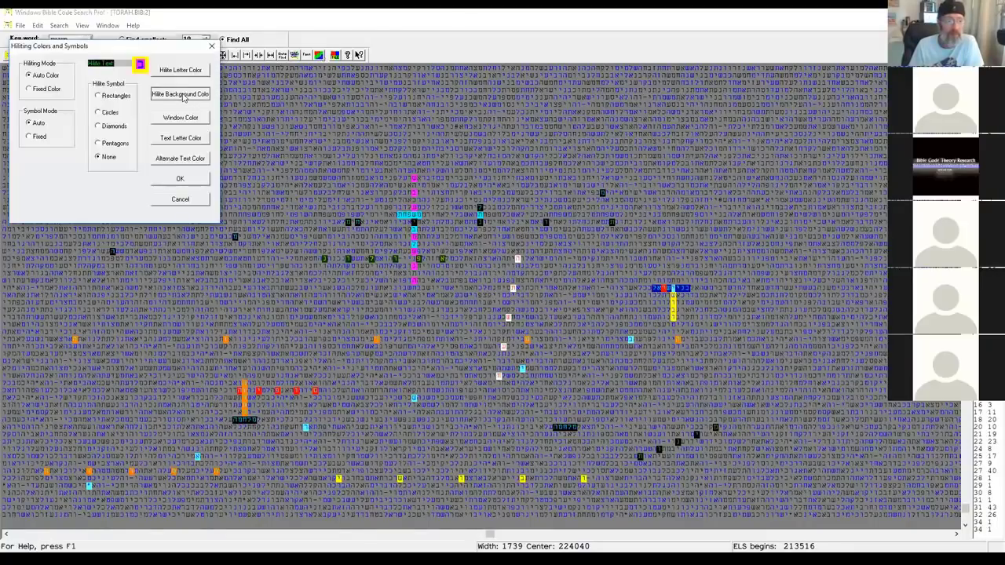
pyautogui.click(181, 95)
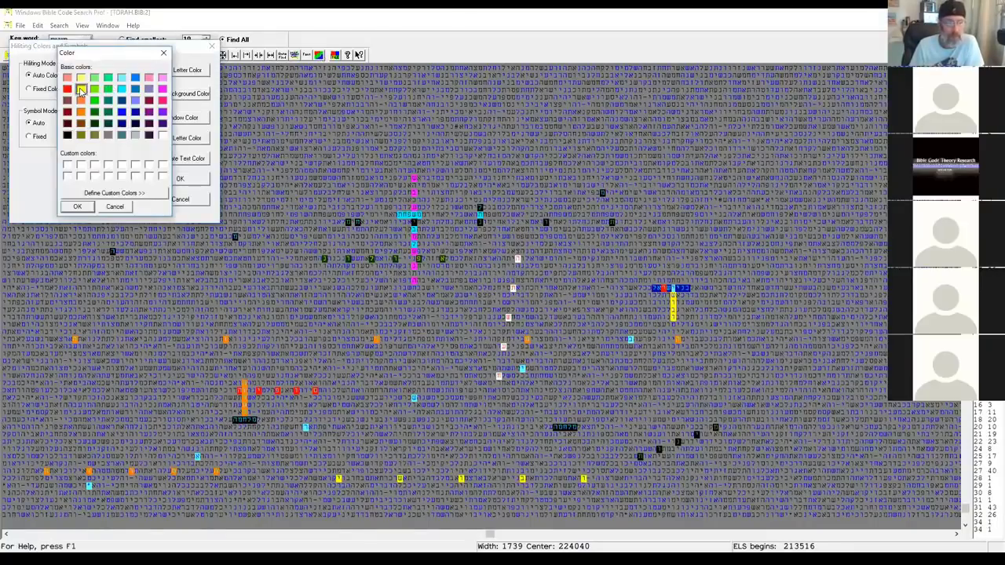
pyautogui.click(78, 207)
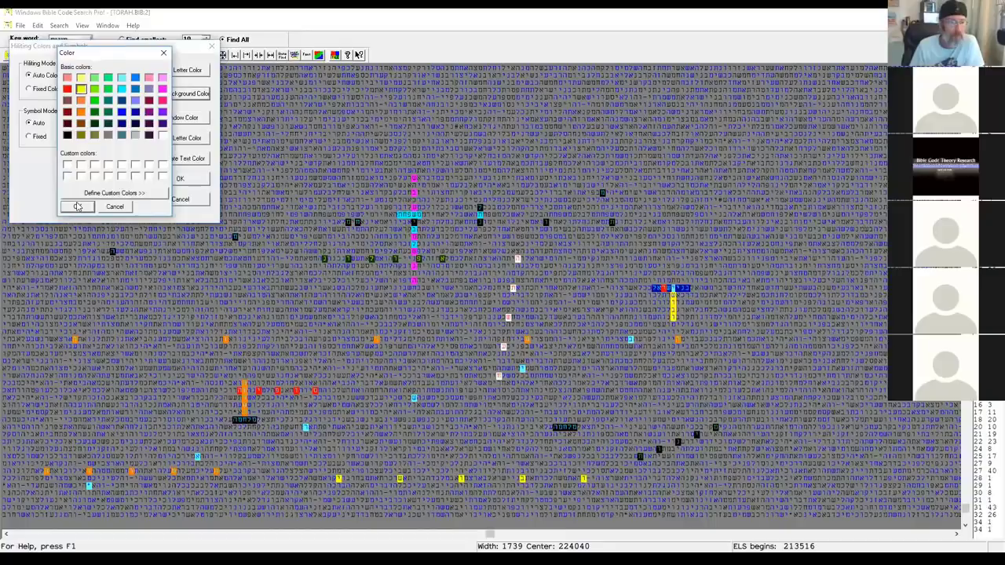
pyautogui.click(67, 88)
pyautogui.click(76, 207)
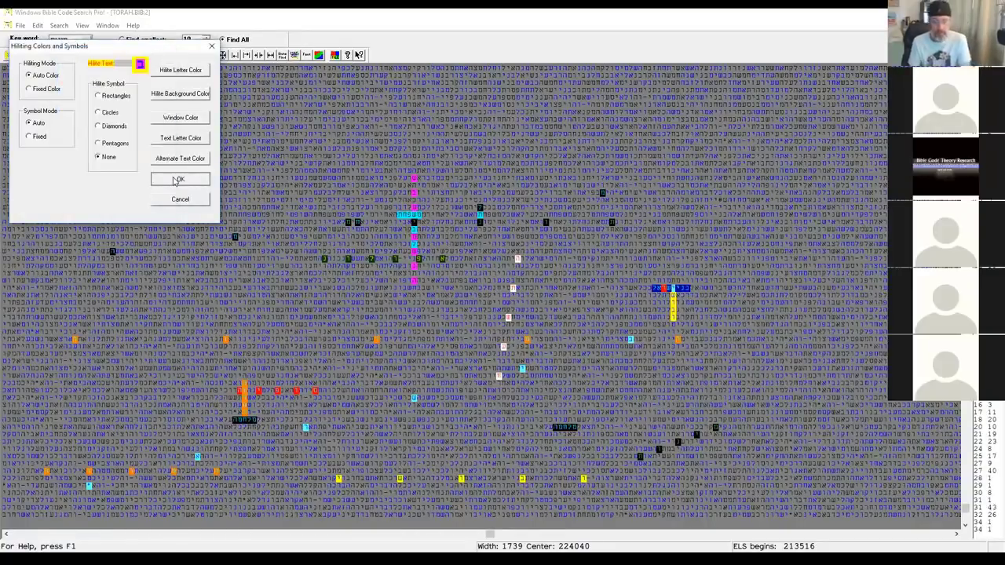
pyautogui.click(180, 179)
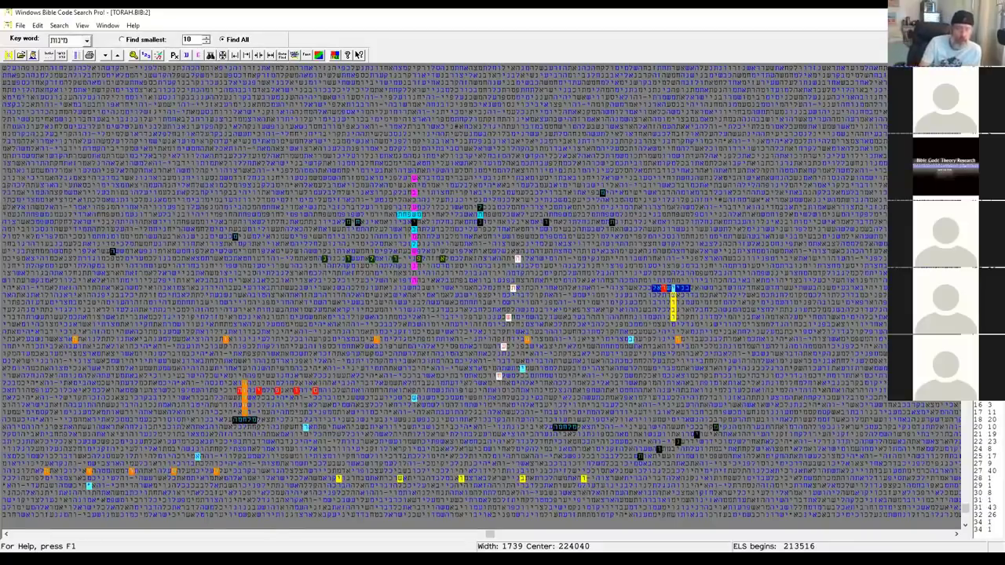
pyautogui.click(6, 536)
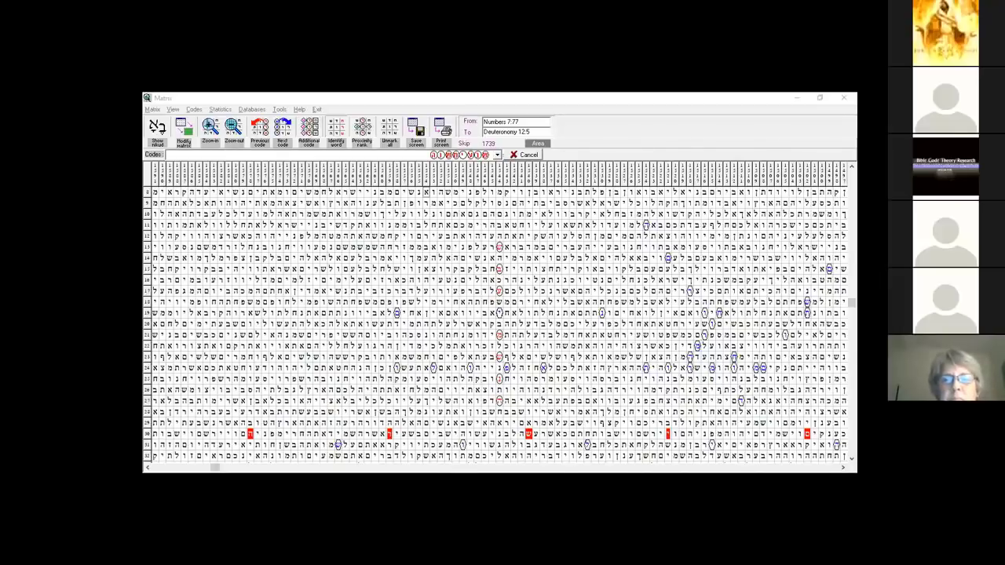
# Open the Identification List of 285 found words and step through entries 61 to 67, 'ashamed'.
pyautogui.click(671, 187)
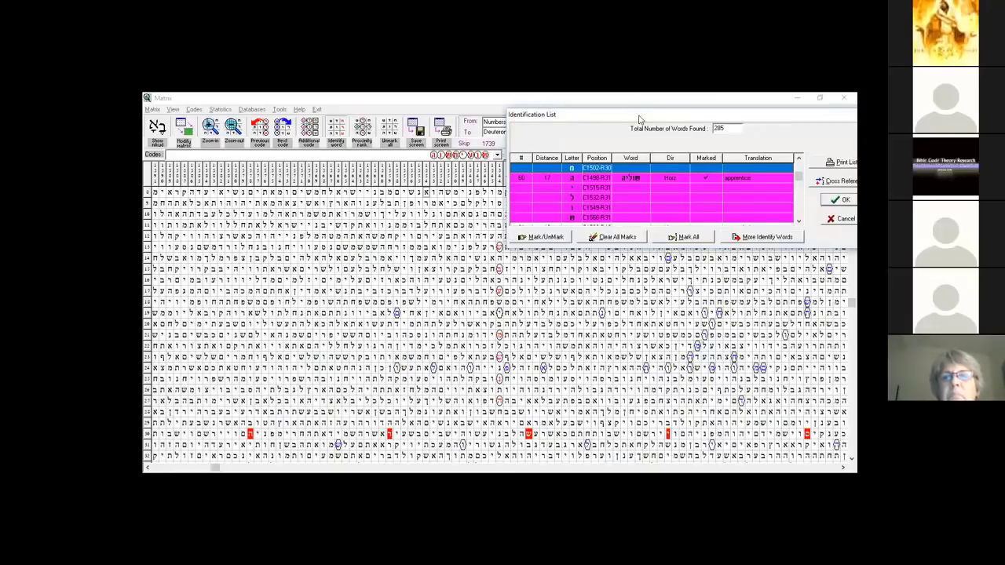
pyautogui.press('Down')
pyautogui.press('Down')
pyautogui.press('Down')
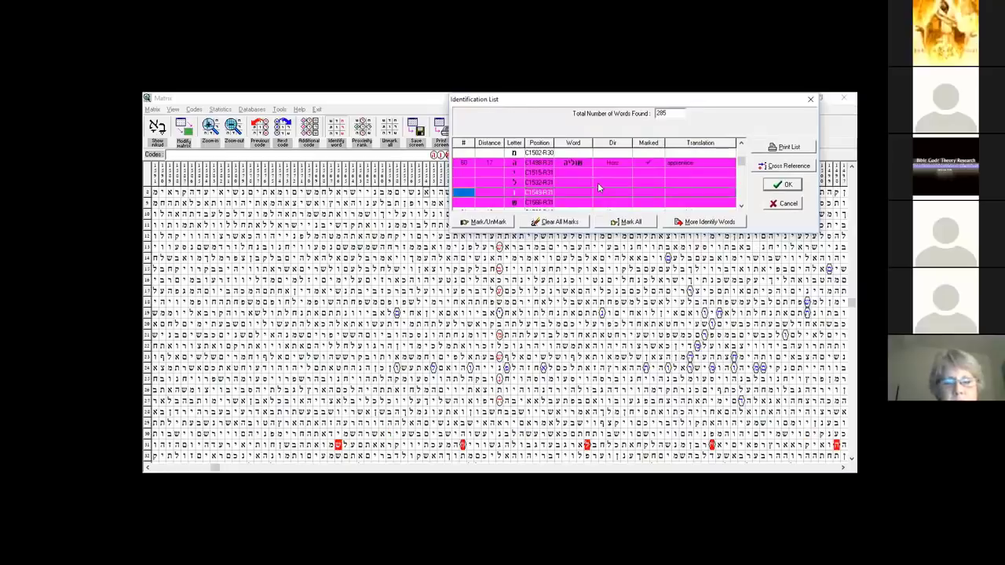
pyautogui.press('Down')
pyautogui.press('Down')
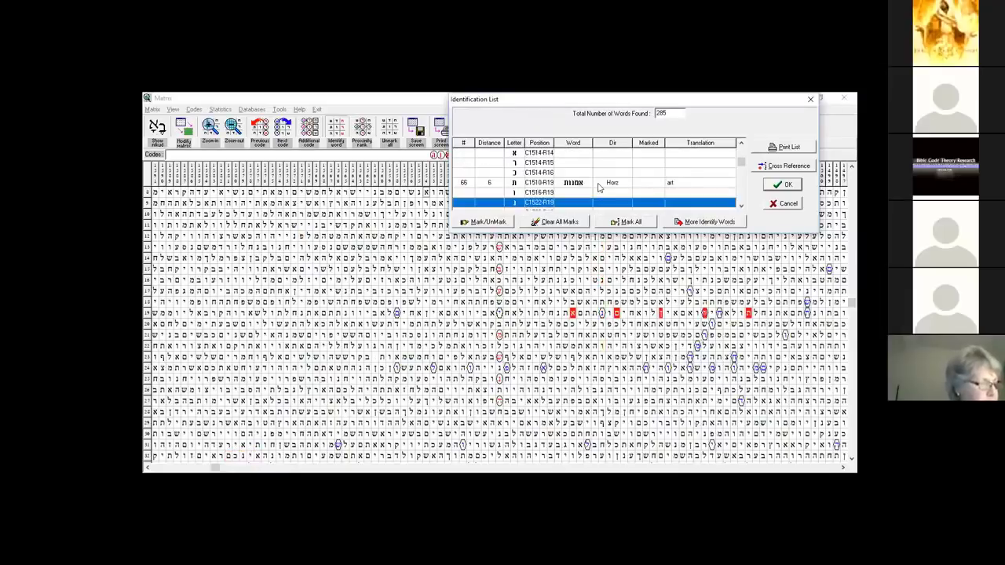
pyautogui.press('Down')
pyautogui.press('Down')
pyautogui.press('Down')
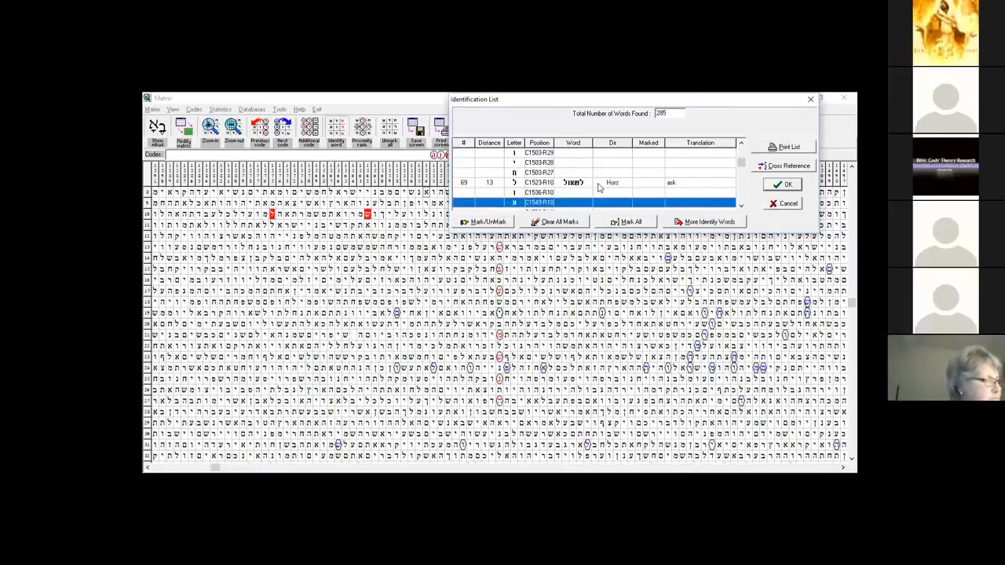
pyautogui.press('Down')
pyautogui.press('Down')
pyautogui.press('Down')
pyautogui.press('Down')
pyautogui.press('Down')
pyautogui.press('Down')
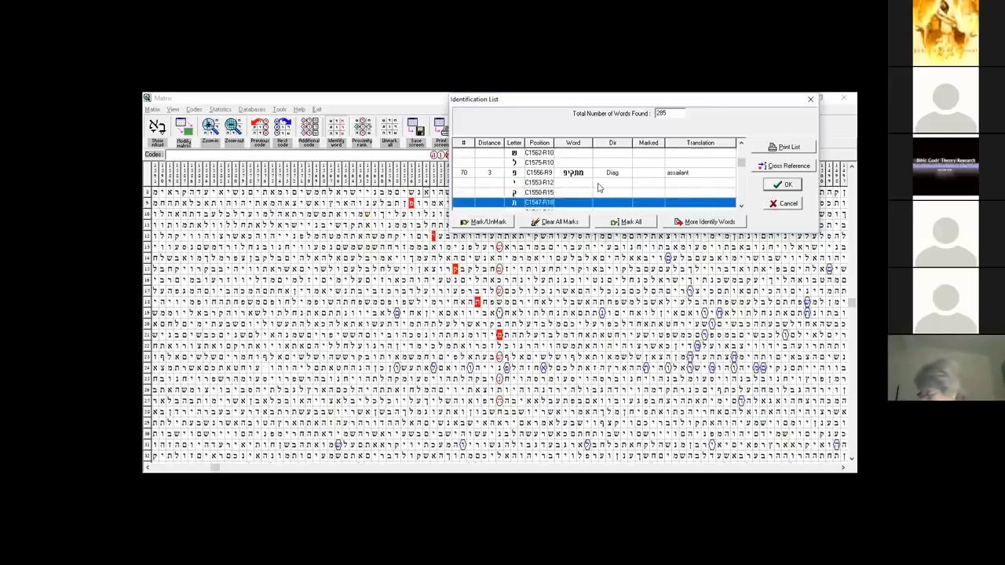
# Step on through words 72–77 to word 76, astronomy, then move the list aside to reveal the range details.
pyautogui.press('Down')
pyautogui.press('Down')
pyautogui.press('Down')
pyautogui.press('Down')
pyautogui.press('Down')
pyautogui.press('Down')
pyautogui.press('Down')
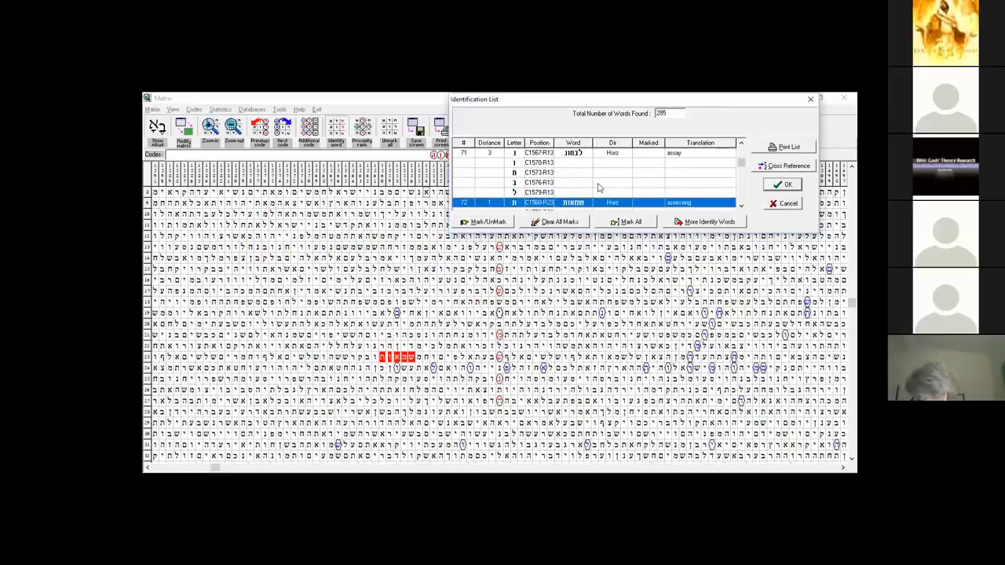
pyautogui.press('Down')
pyautogui.press('Down')
pyautogui.press('Down')
pyautogui.press('Down')
pyautogui.press('Down')
pyautogui.press('Down')
pyautogui.press('Down')
pyautogui.press('Down')
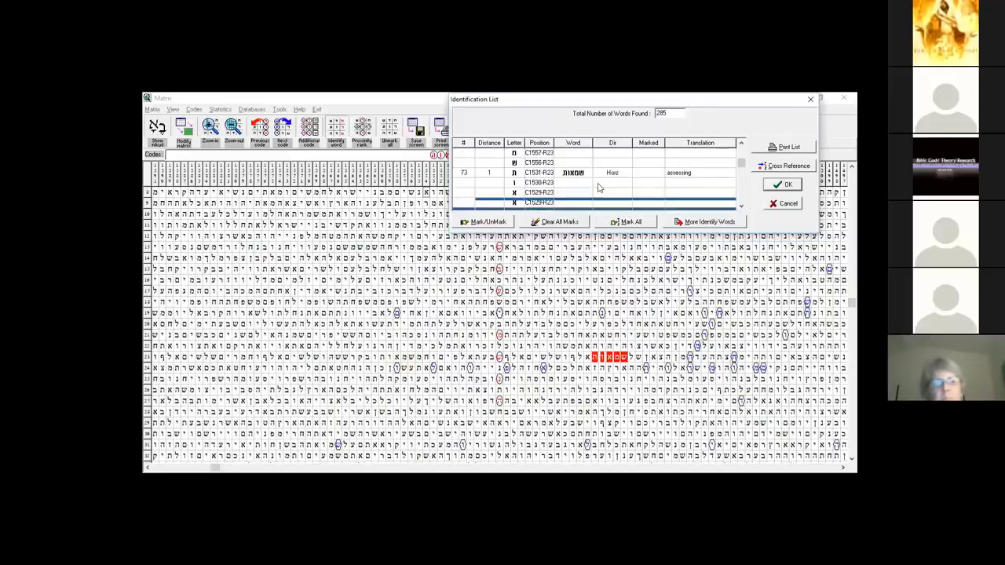
pyautogui.press('Down')
pyautogui.press('Down')
pyautogui.press('Down')
pyautogui.press('Down')
pyautogui.press('Down')
pyautogui.press('Down')
pyautogui.press('Down')
pyautogui.press('Down')
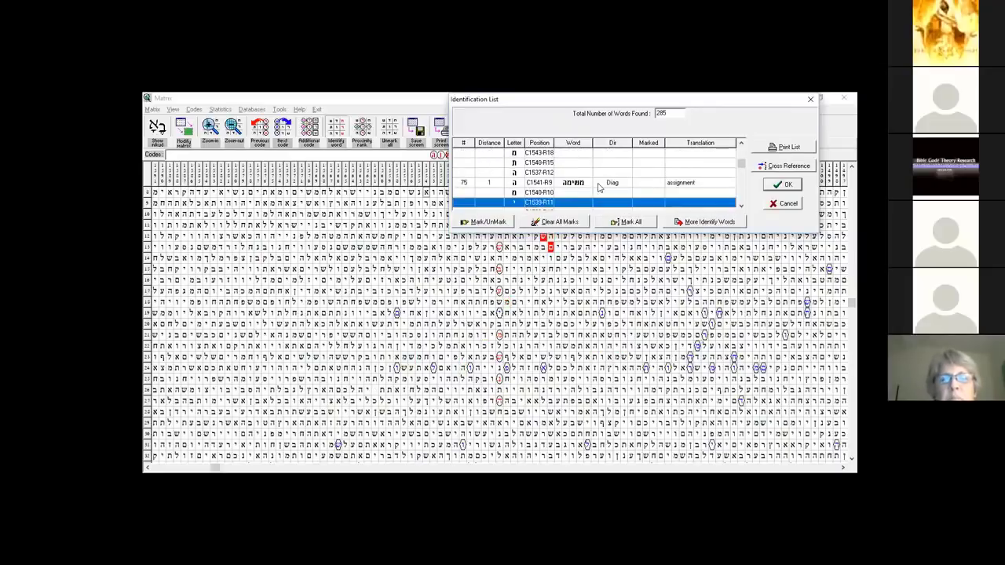
pyautogui.press('Down')
pyautogui.press('Down')
pyautogui.press('Down')
pyautogui.press('Down')
pyautogui.press('Down')
pyautogui.press('Down')
pyautogui.press('Down')
pyautogui.press('Down')
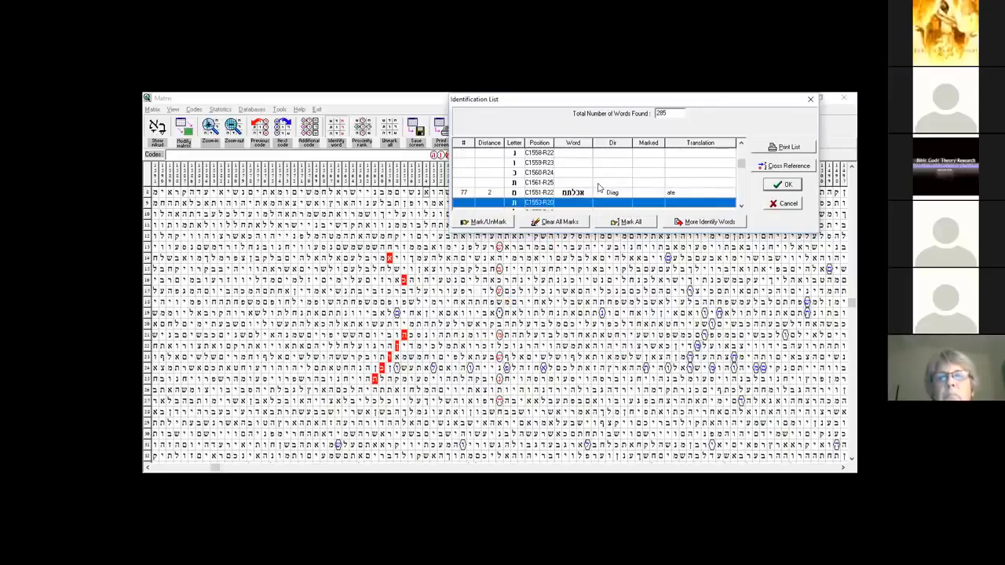
pyautogui.press('Down')
pyautogui.press('Down')
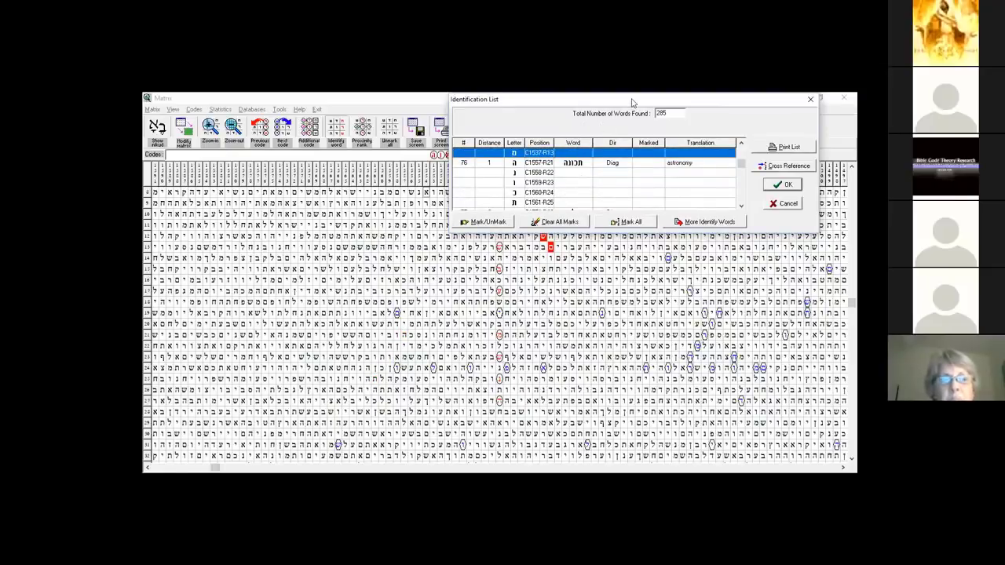
pyautogui.moveTo(632, 102); pyautogui.dragTo(725, 101)
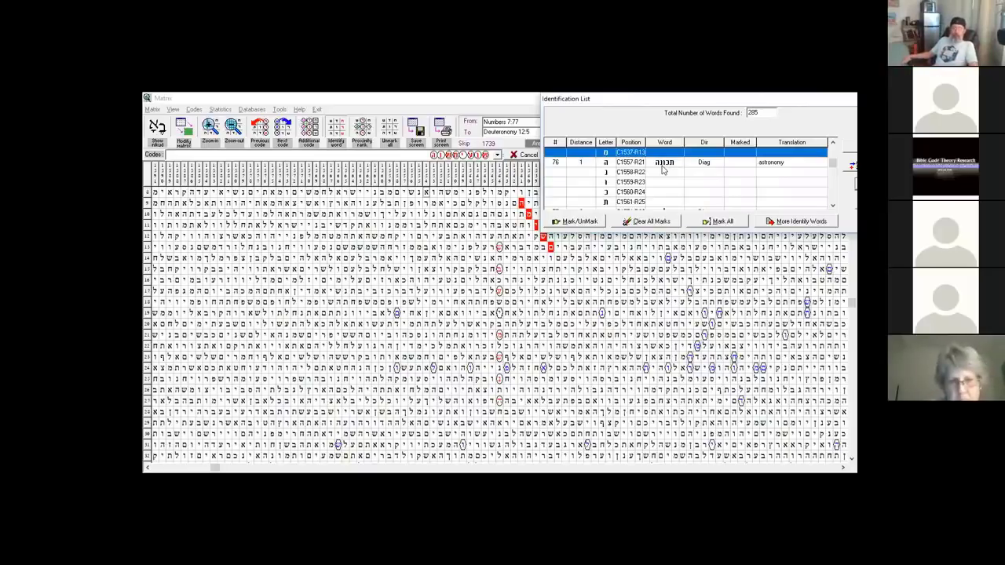
# Mark word 76, astronomy, as kept and slide the word list back over the matrix.
pyautogui.click(666, 186)
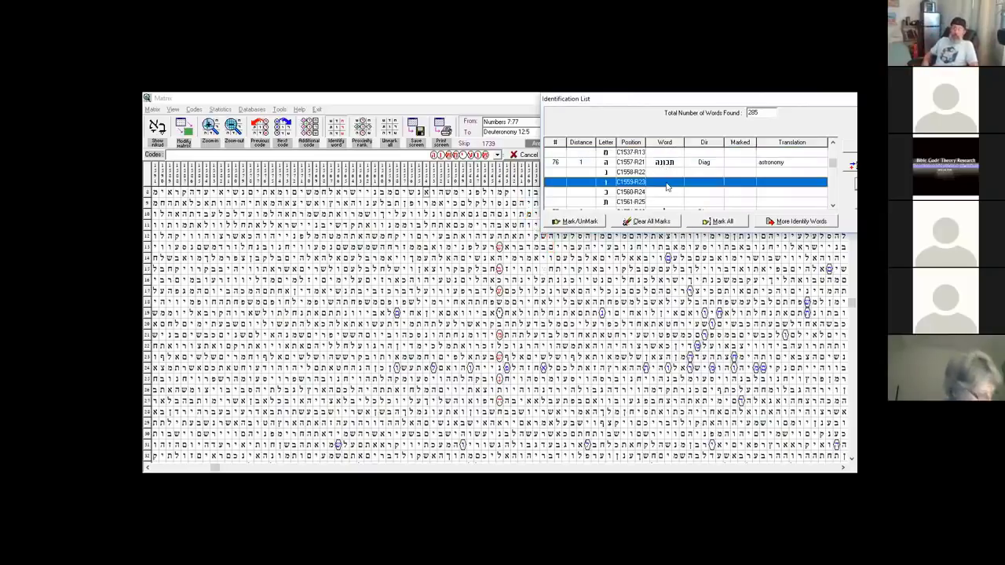
pyautogui.doubleClick(666, 182)
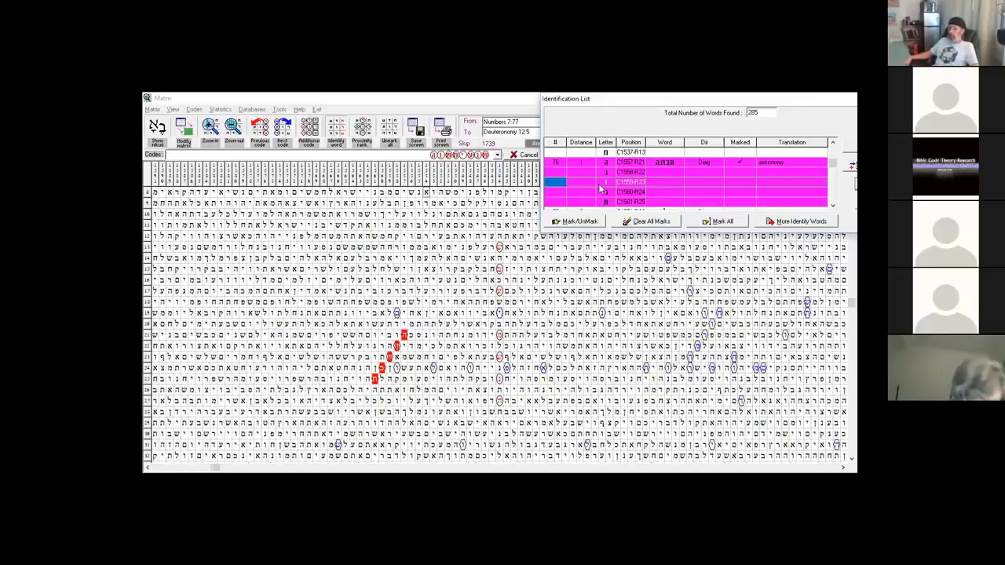
pyautogui.press('Down')
pyautogui.press('Down')
pyautogui.press('Down')
pyautogui.press('Down')
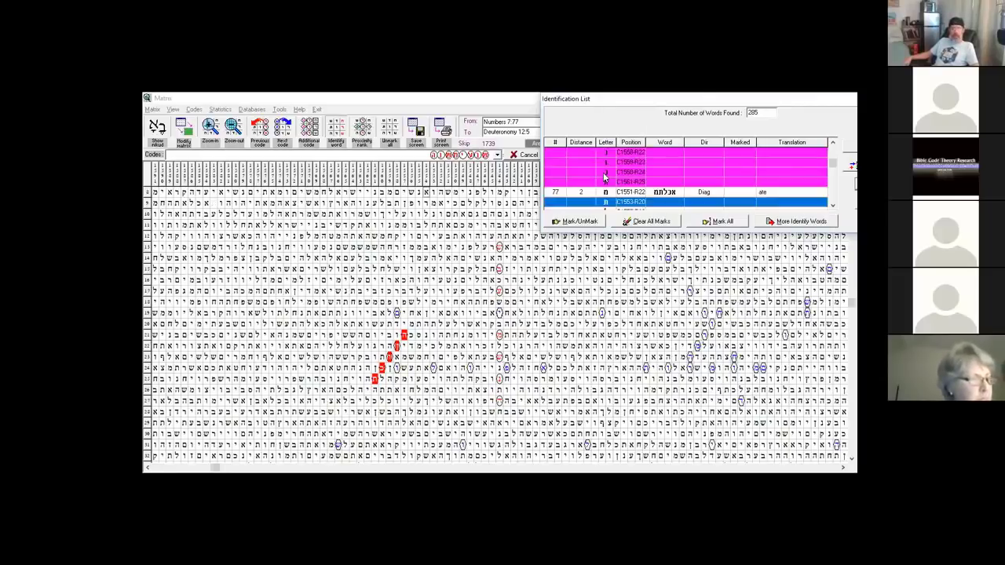
pyautogui.press('Down')
pyautogui.press('Down')
pyautogui.press('Down')
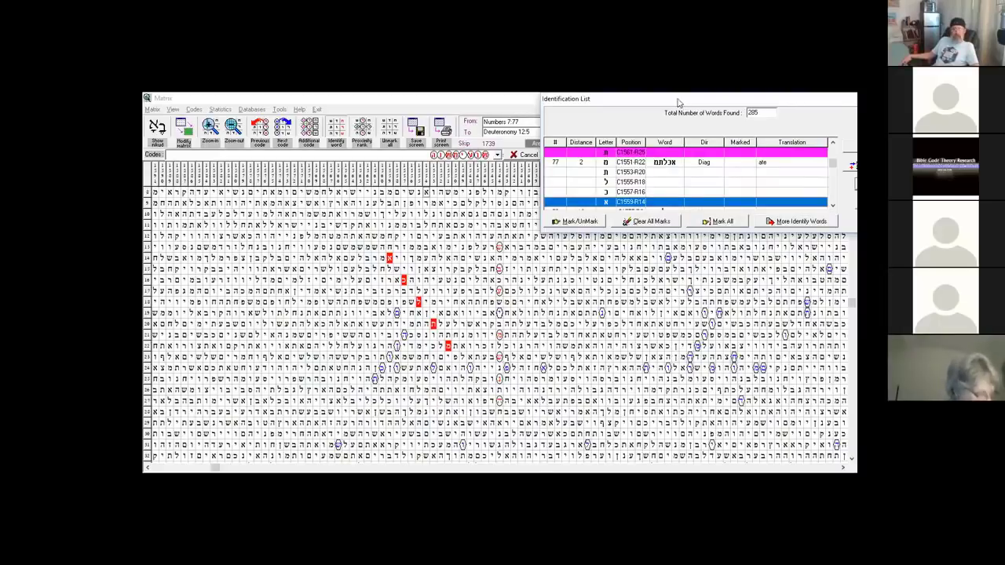
pyautogui.moveTo(679, 103); pyautogui.dragTo(598, 103)
# Mark word 79, atomic, then advance through audition and augury to word 82, authoritative.
pyautogui.press('Down')
pyautogui.press('Down')
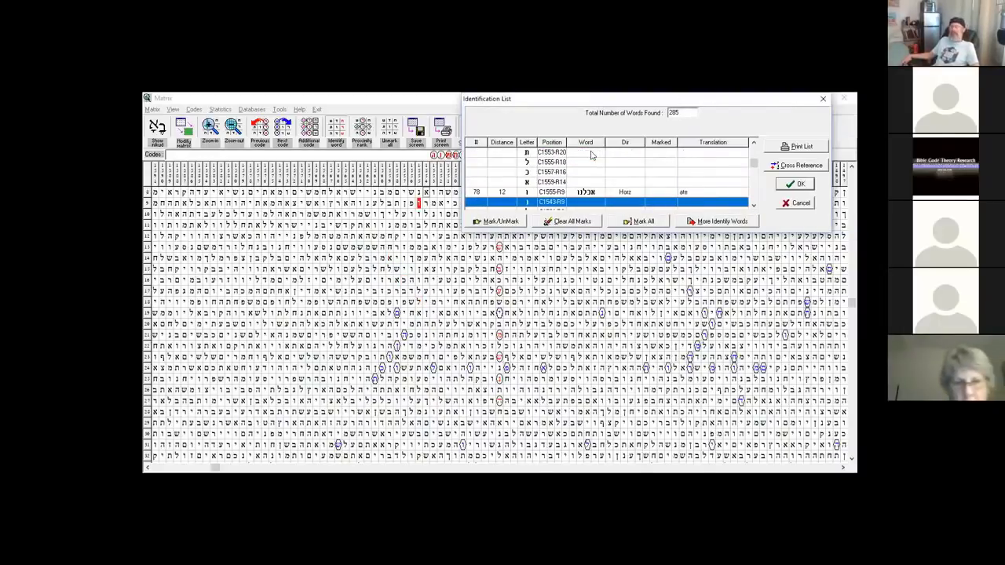
pyautogui.press('Down')
pyautogui.press('Down')
pyautogui.press('Down')
pyautogui.press('Down')
pyautogui.press('Down')
pyautogui.press('Down')
pyautogui.press('Down')
pyautogui.press('Down')
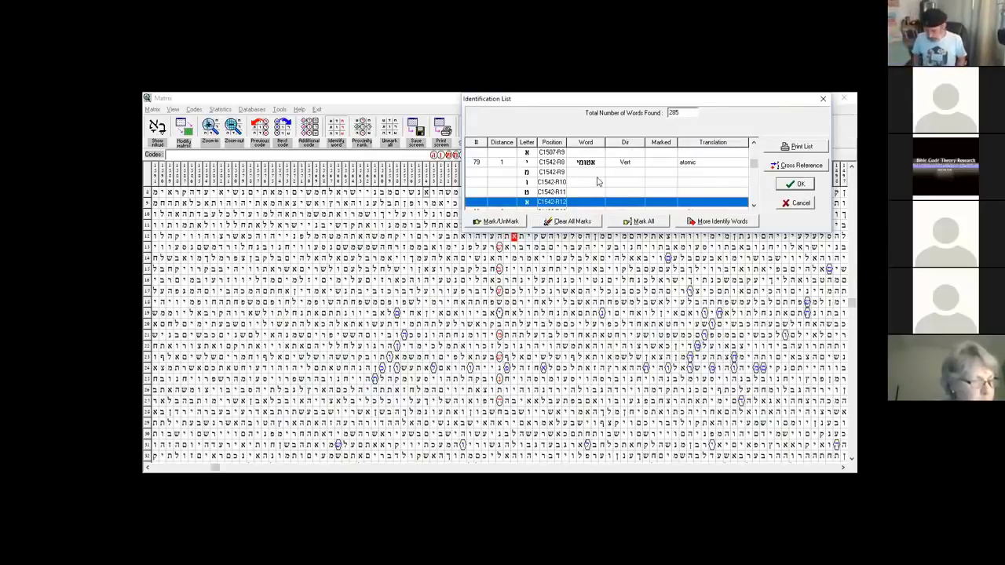
pyautogui.press('Up')
pyautogui.press('Up')
pyautogui.press('Up')
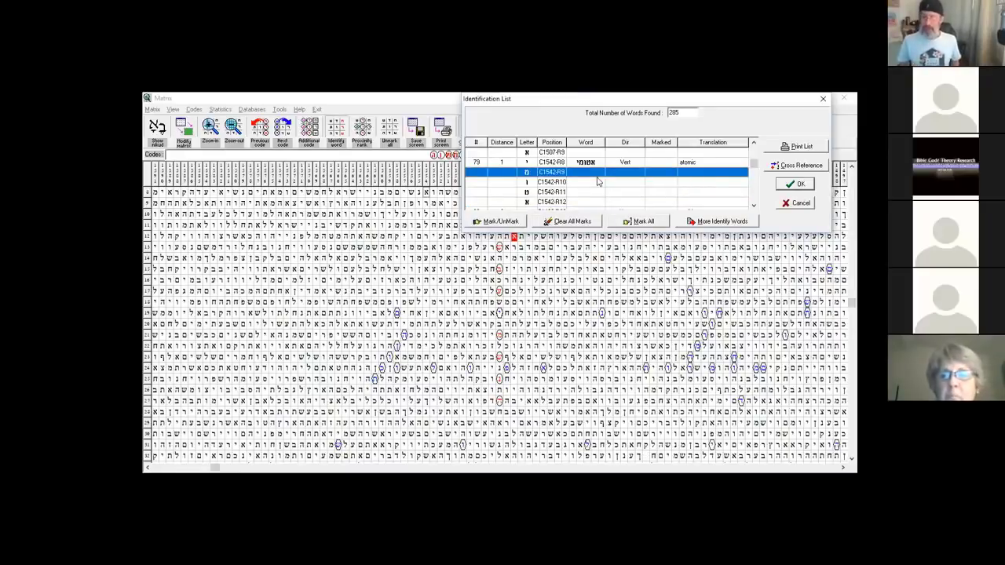
pyautogui.press('space')
pyautogui.press('Down')
pyautogui.press('Down')
pyautogui.press('Down')
pyautogui.press('Down')
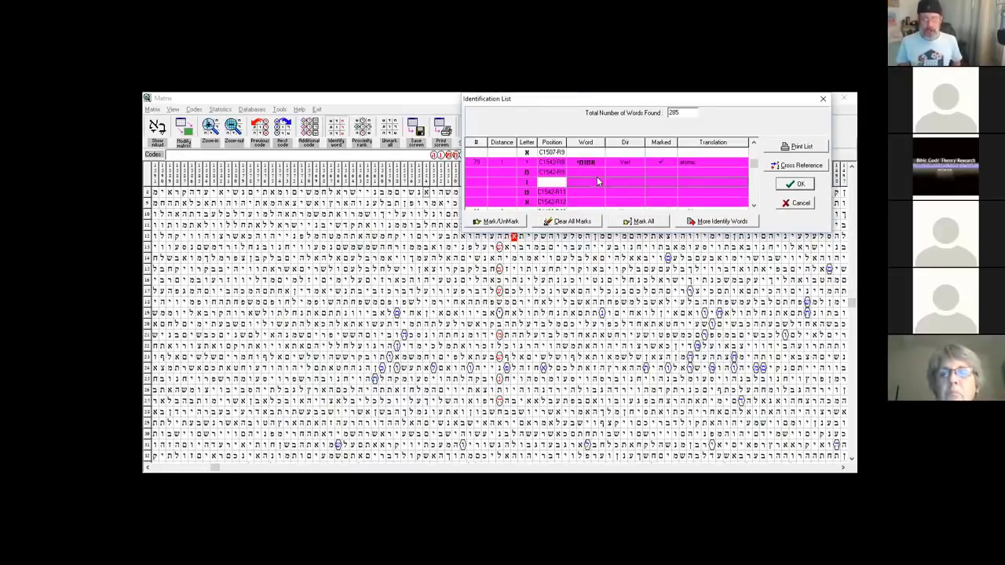
pyautogui.press('Down')
pyautogui.press('Down')
pyautogui.press('Down')
pyautogui.press('Down')
pyautogui.press('Down')
pyautogui.press('Down')
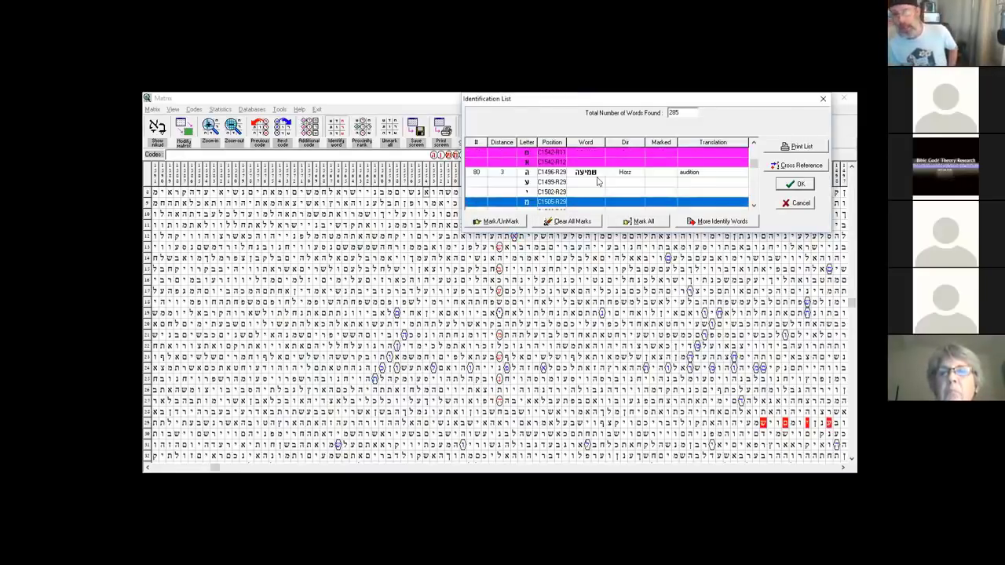
pyautogui.press('Down')
pyautogui.press('Down')
pyautogui.press('Down')
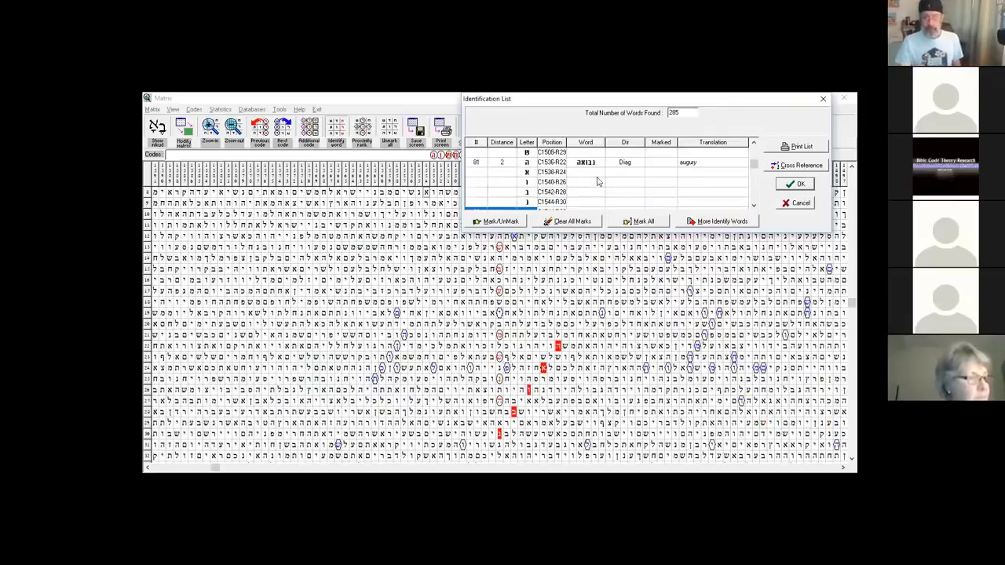